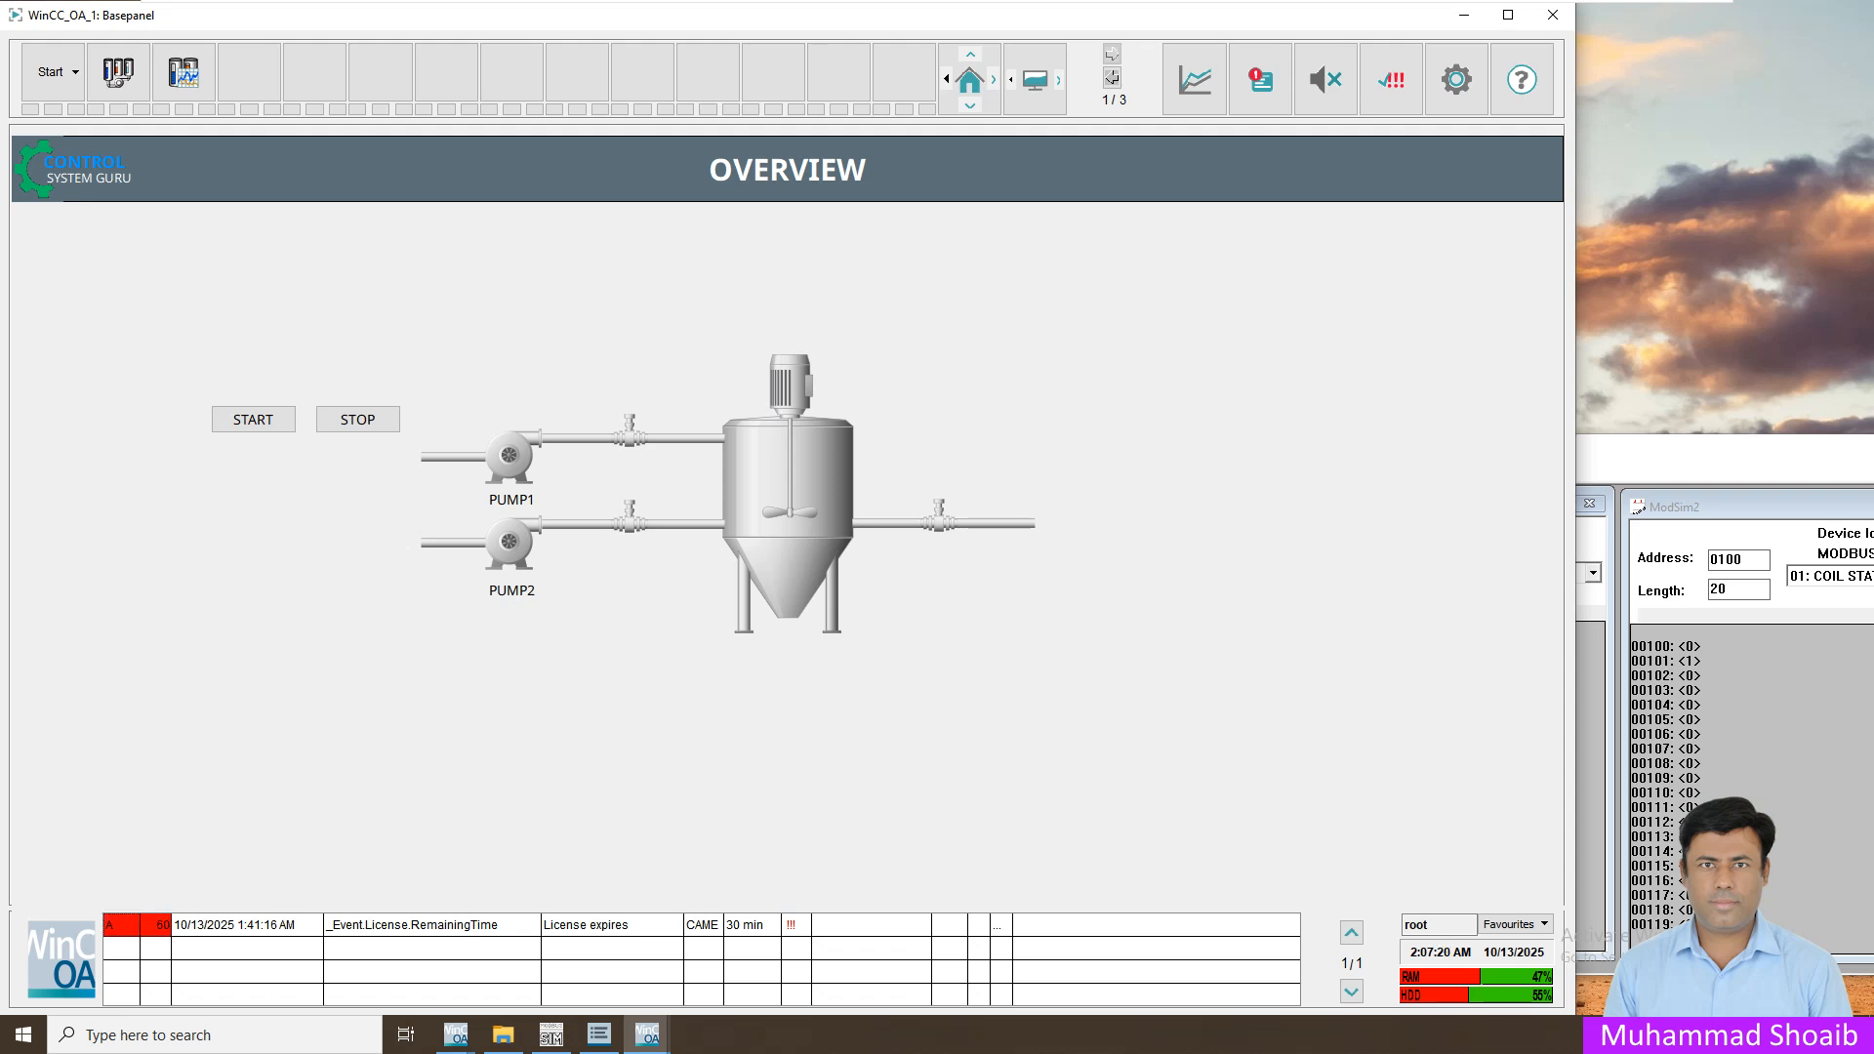
# - Test the START and STOP buttons for PUMP1 on the running overview panel by starting and stopping the pump twice
pyautogui.click(253, 422)
pyautogui.click(254, 420)
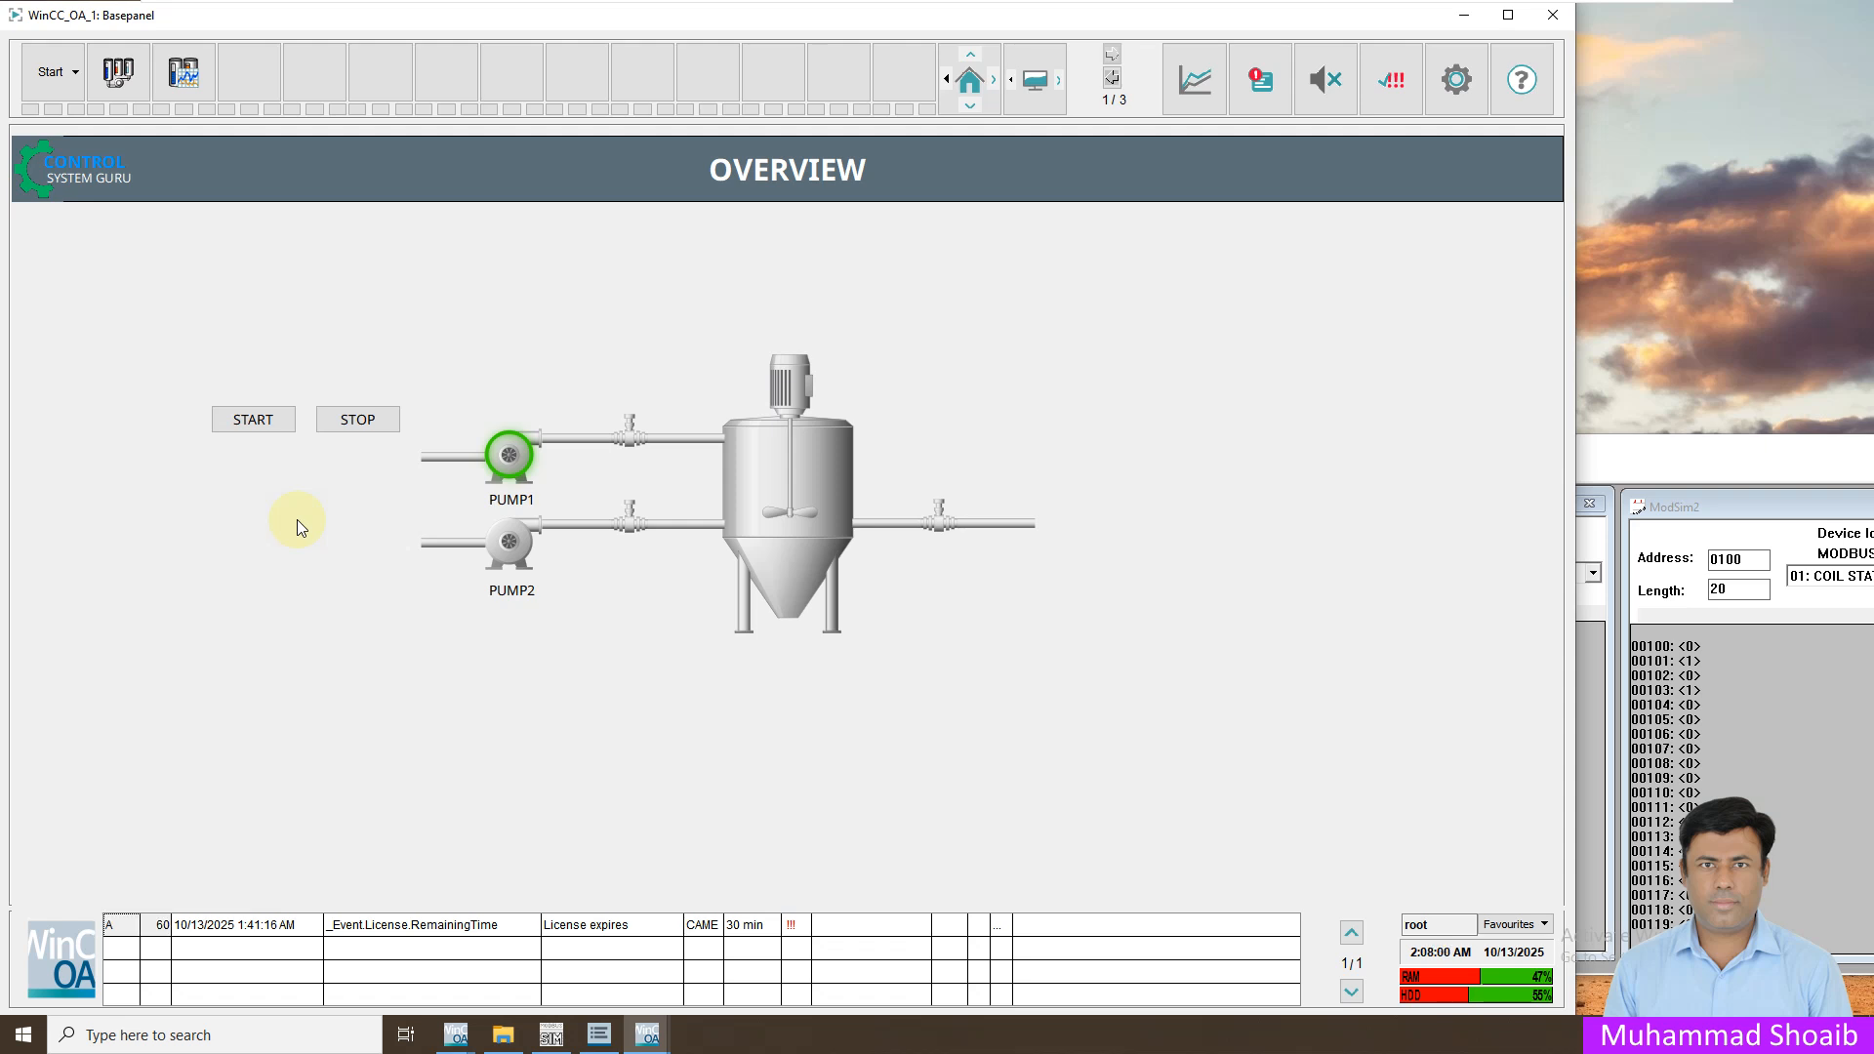
pyautogui.click(367, 429)
pyautogui.click(252, 426)
pyautogui.click(360, 423)
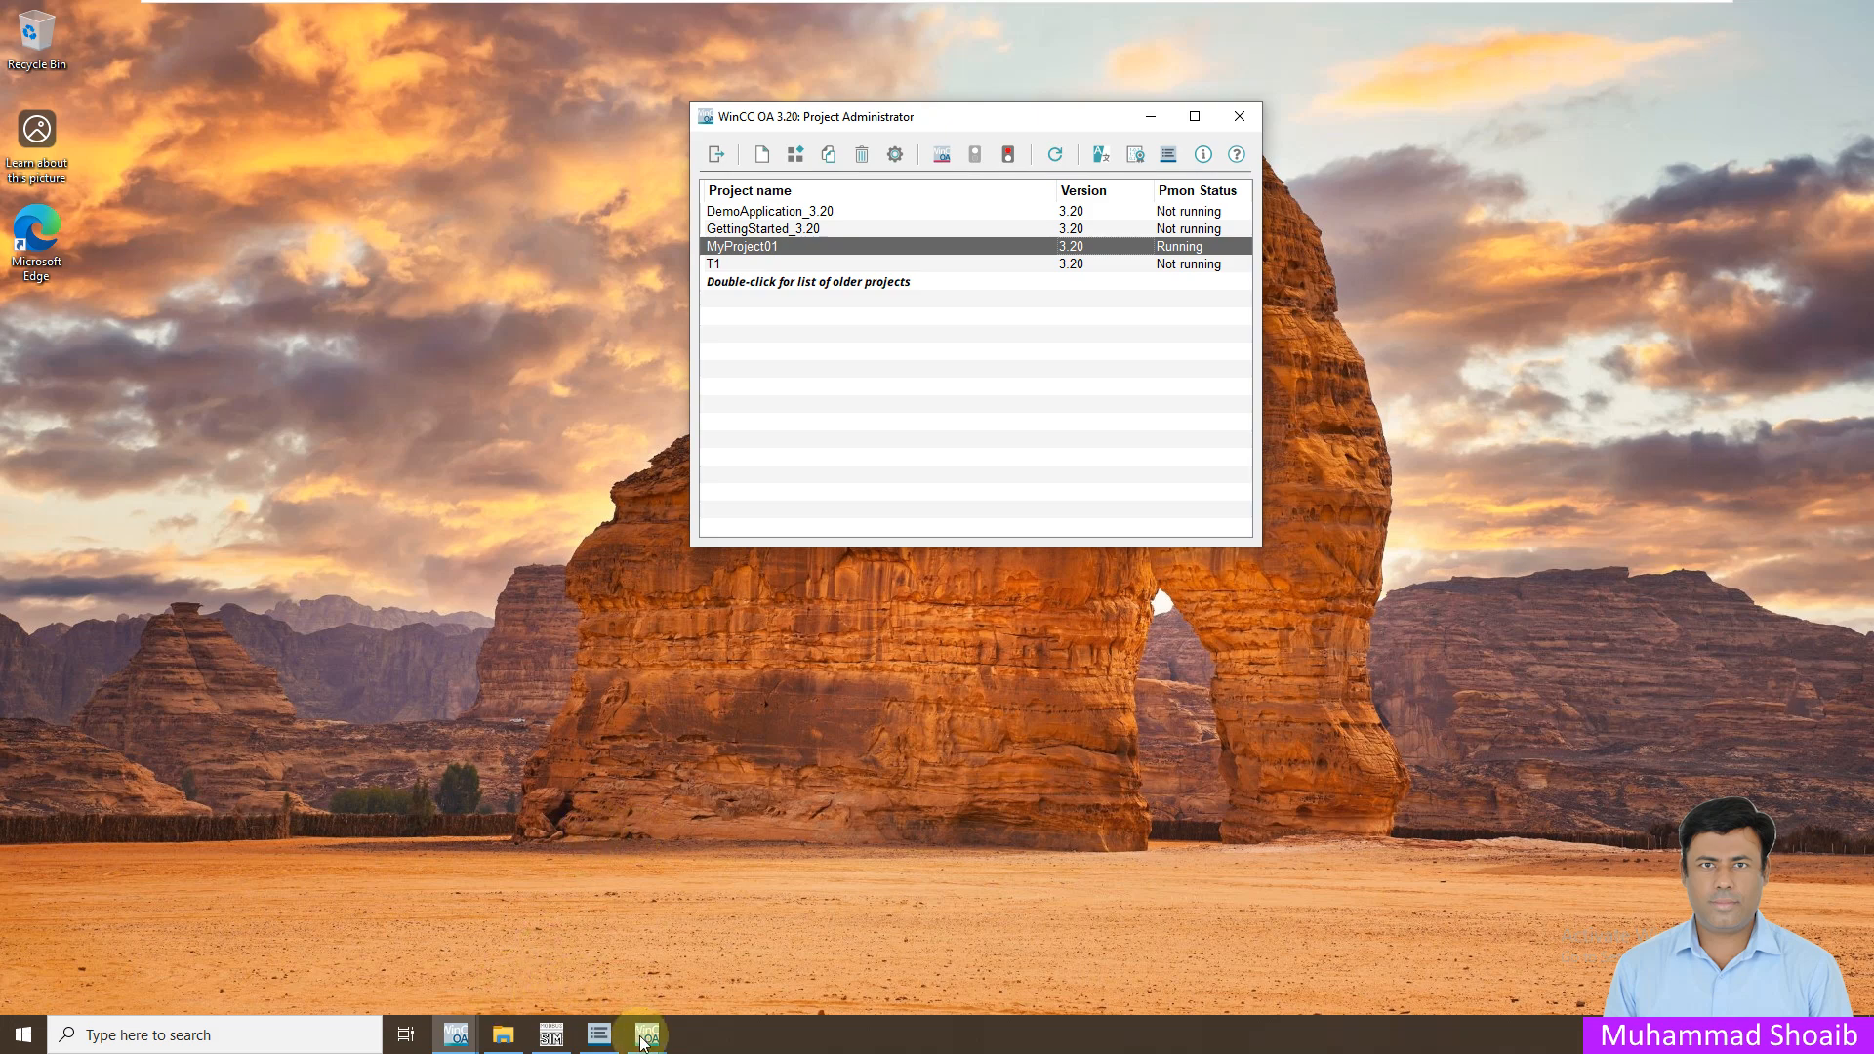
# - Switch to the Gedi editor and open Overview.pnl from the Panels folder of MyProject01
pyautogui.moveTo(647, 1032)
pyautogui.click(564, 975)
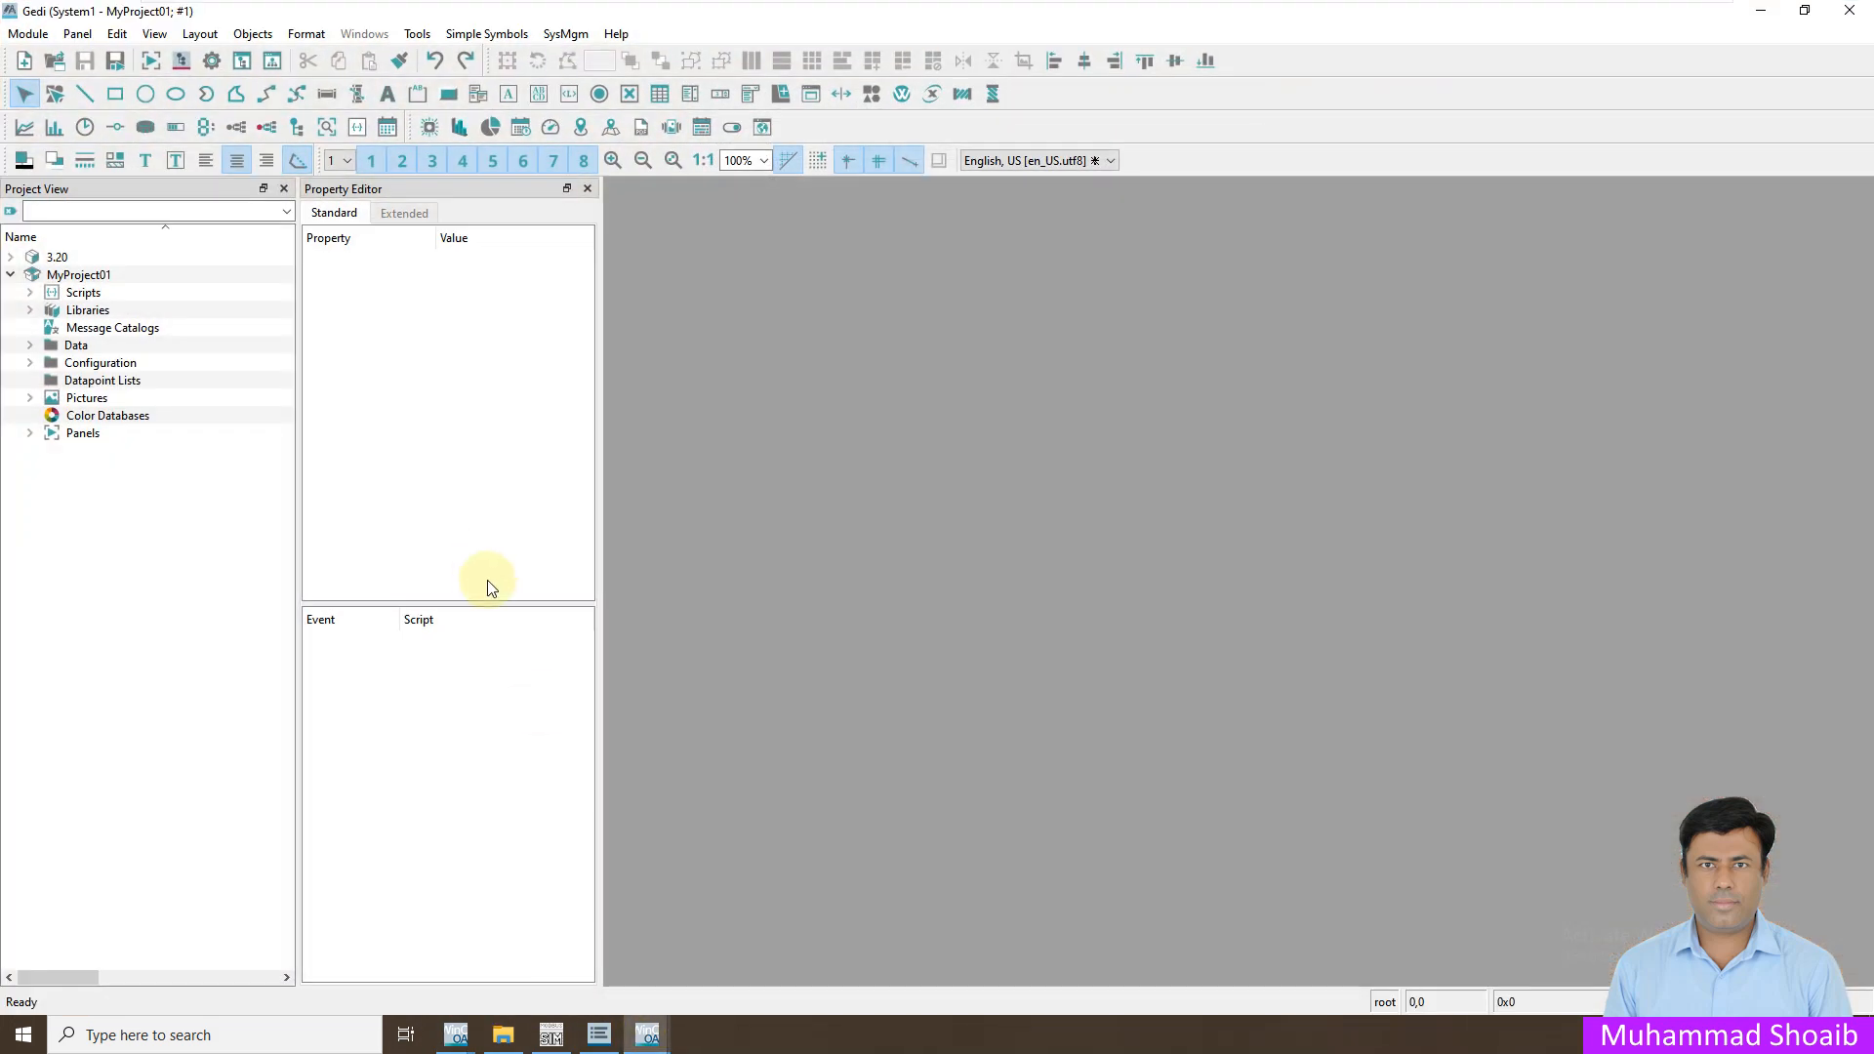
pyautogui.click(32, 435)
pyautogui.doubleClick(107, 485)
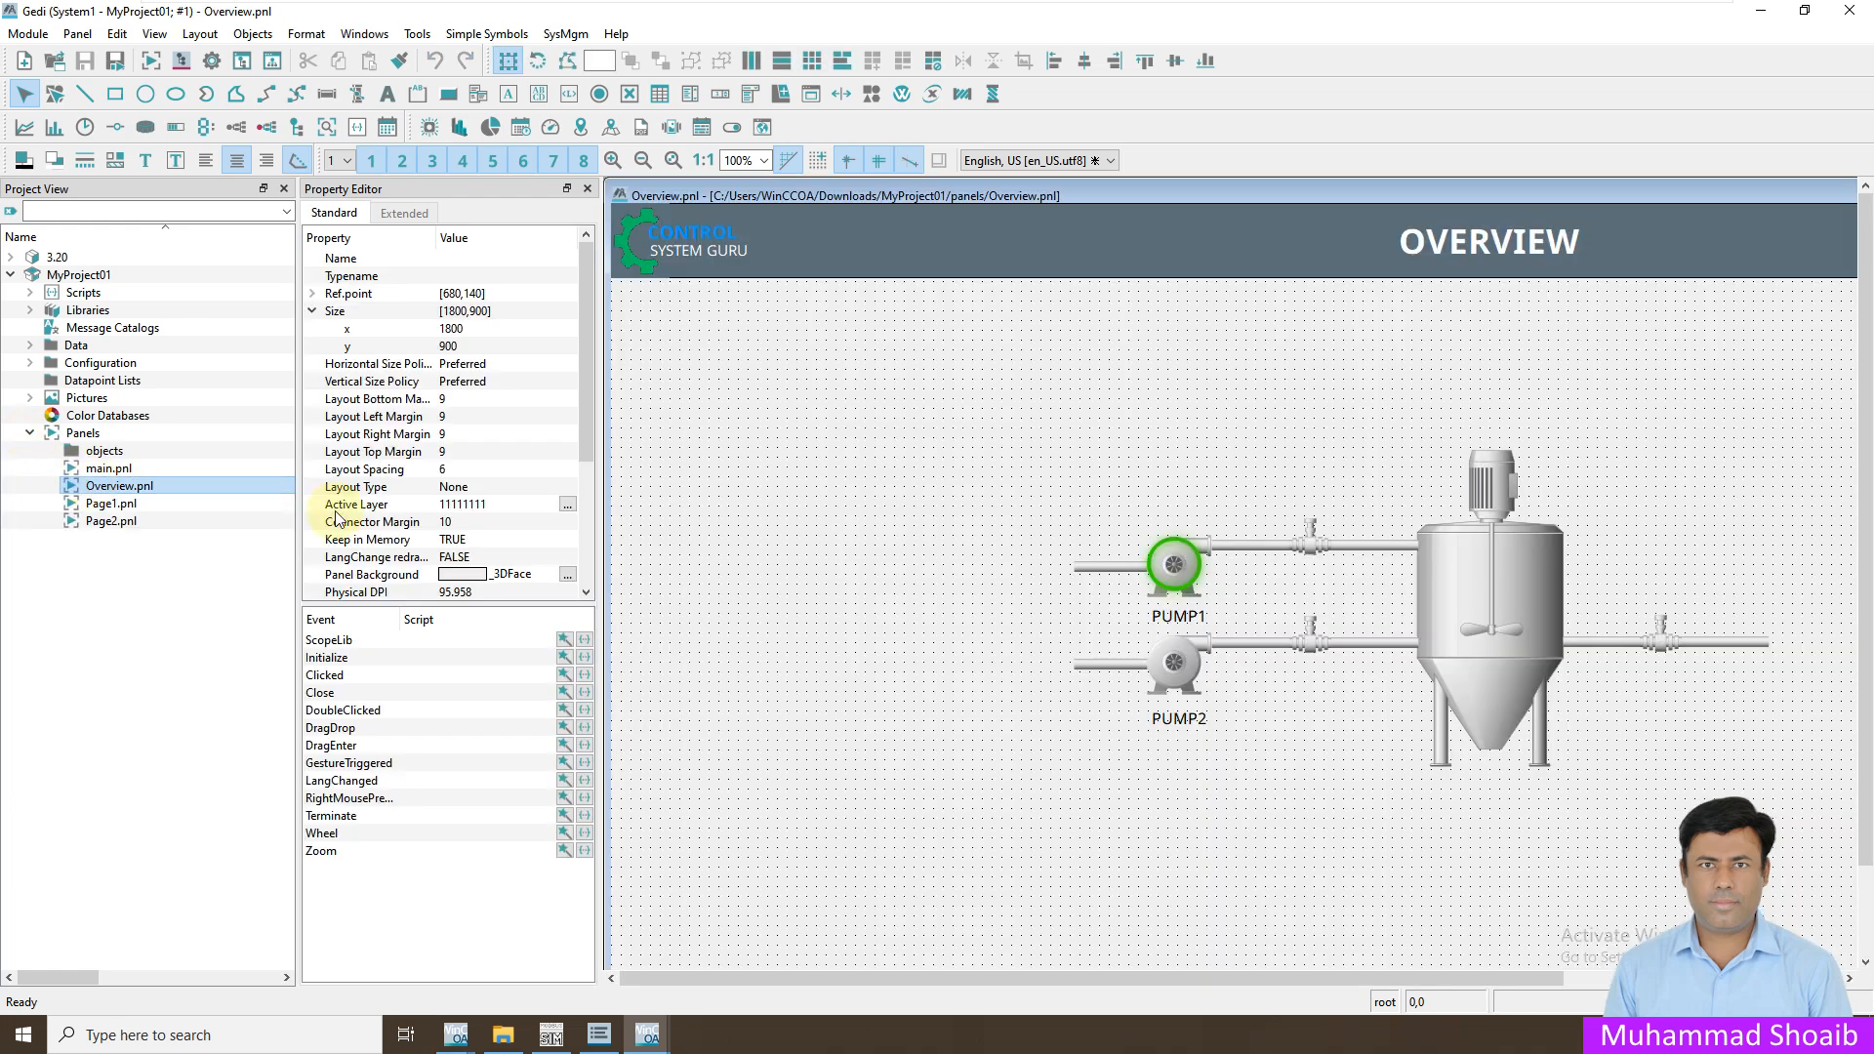
pyautogui.click(796, 583)
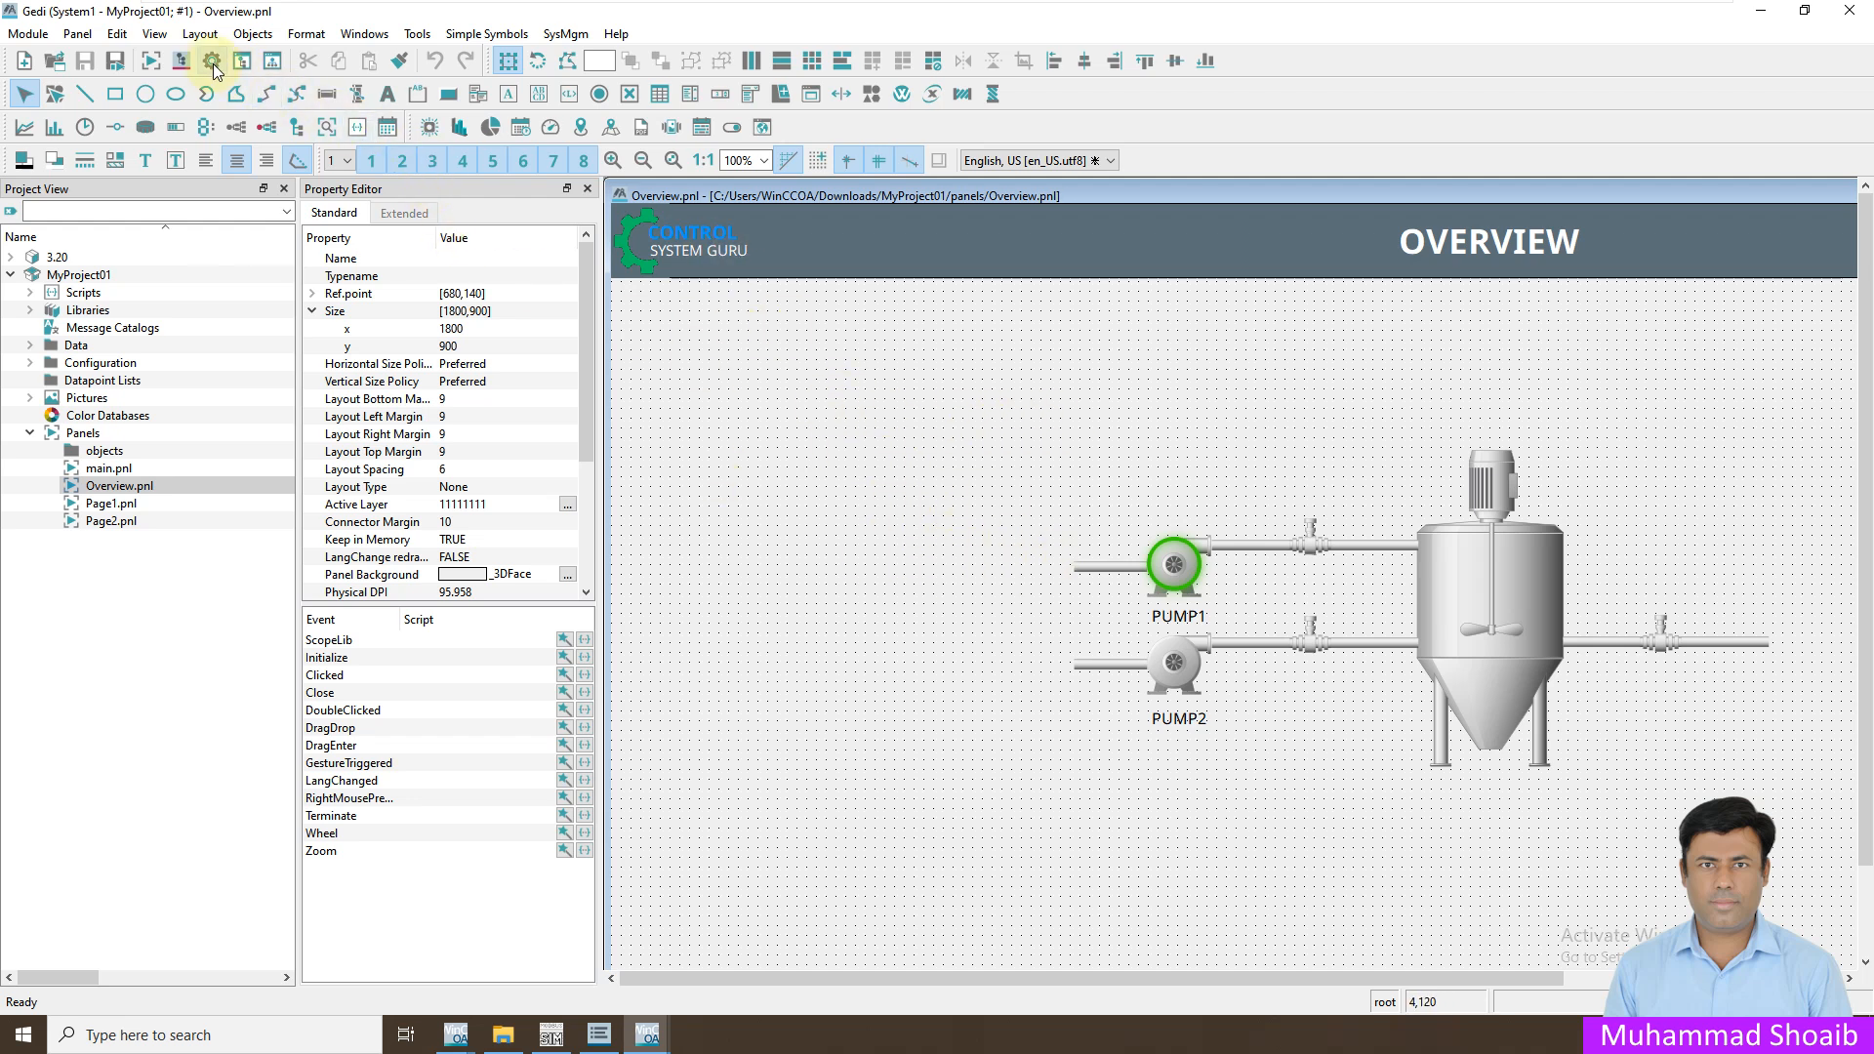
# - Examine the Modbus address settings of M001.Feedback.Status.Run, including its direction, in the datapoint parameterization, and leave without applying changes
pyautogui.click(181, 61)
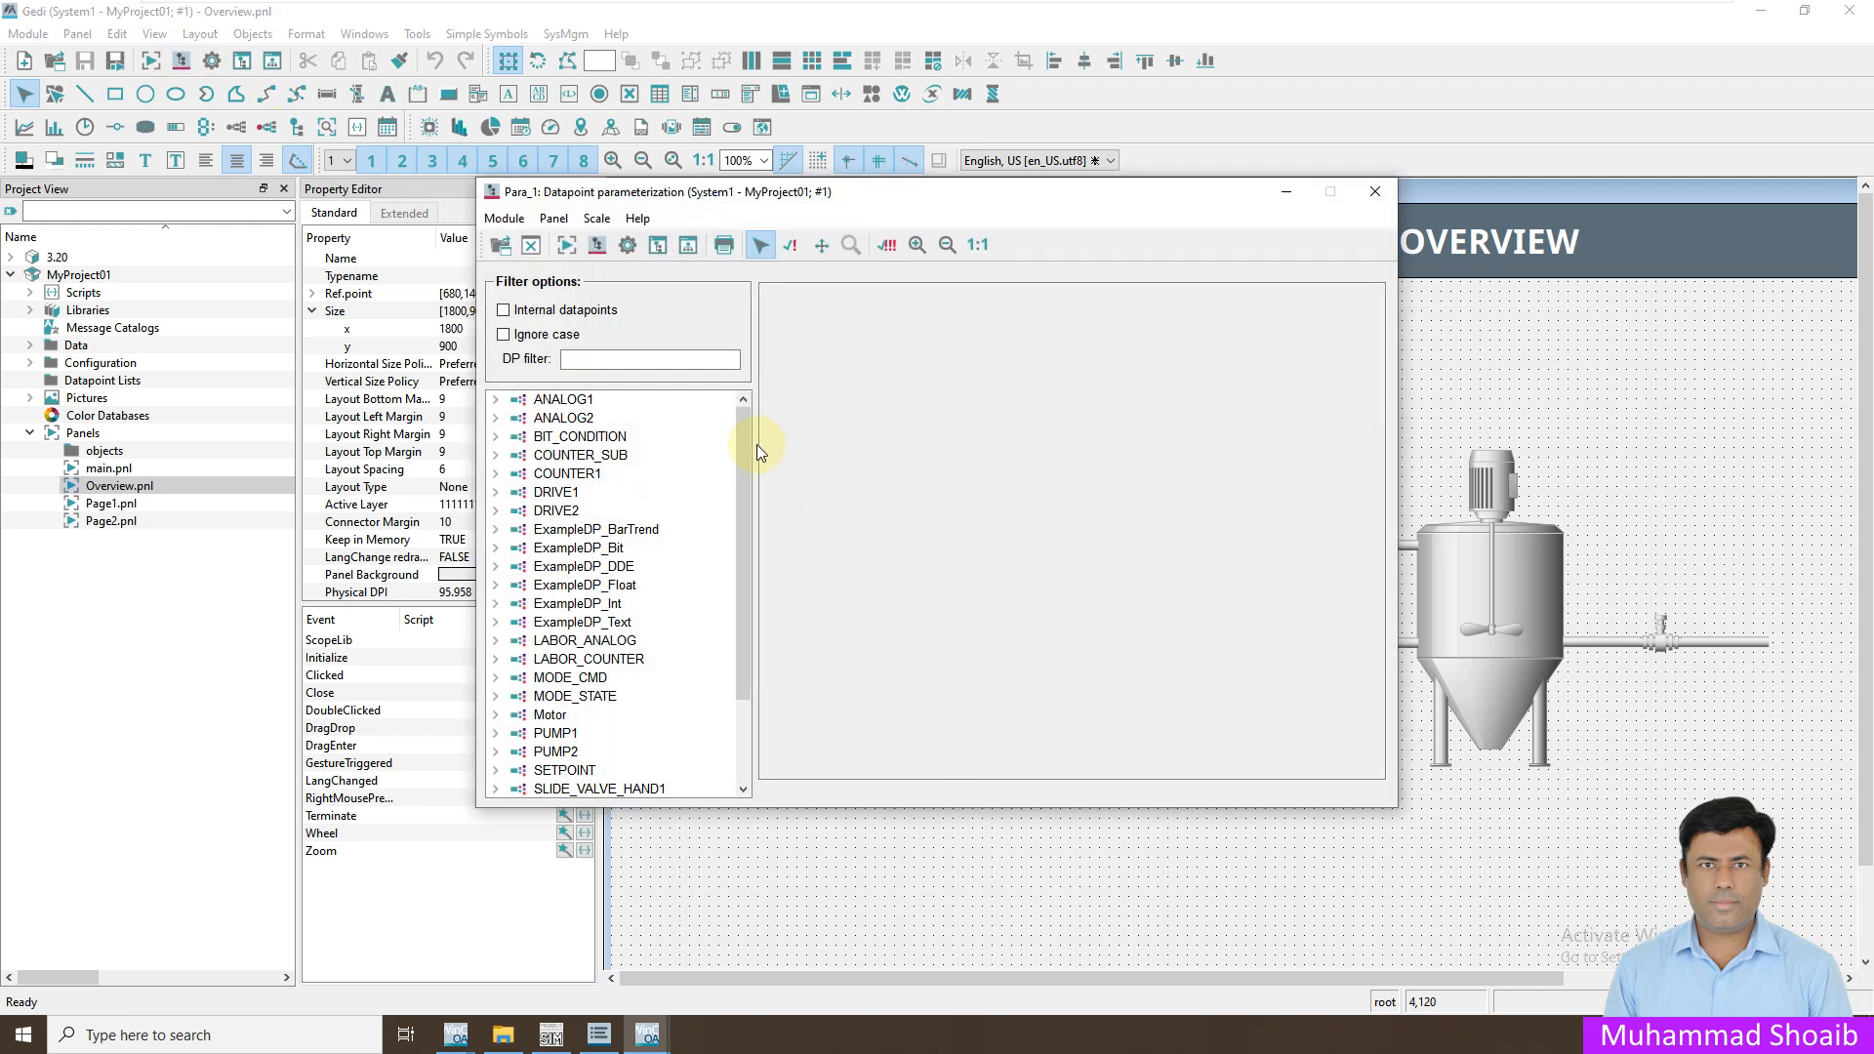
pyautogui.scroll(-2, 697, 605)
pyautogui.click(494, 602)
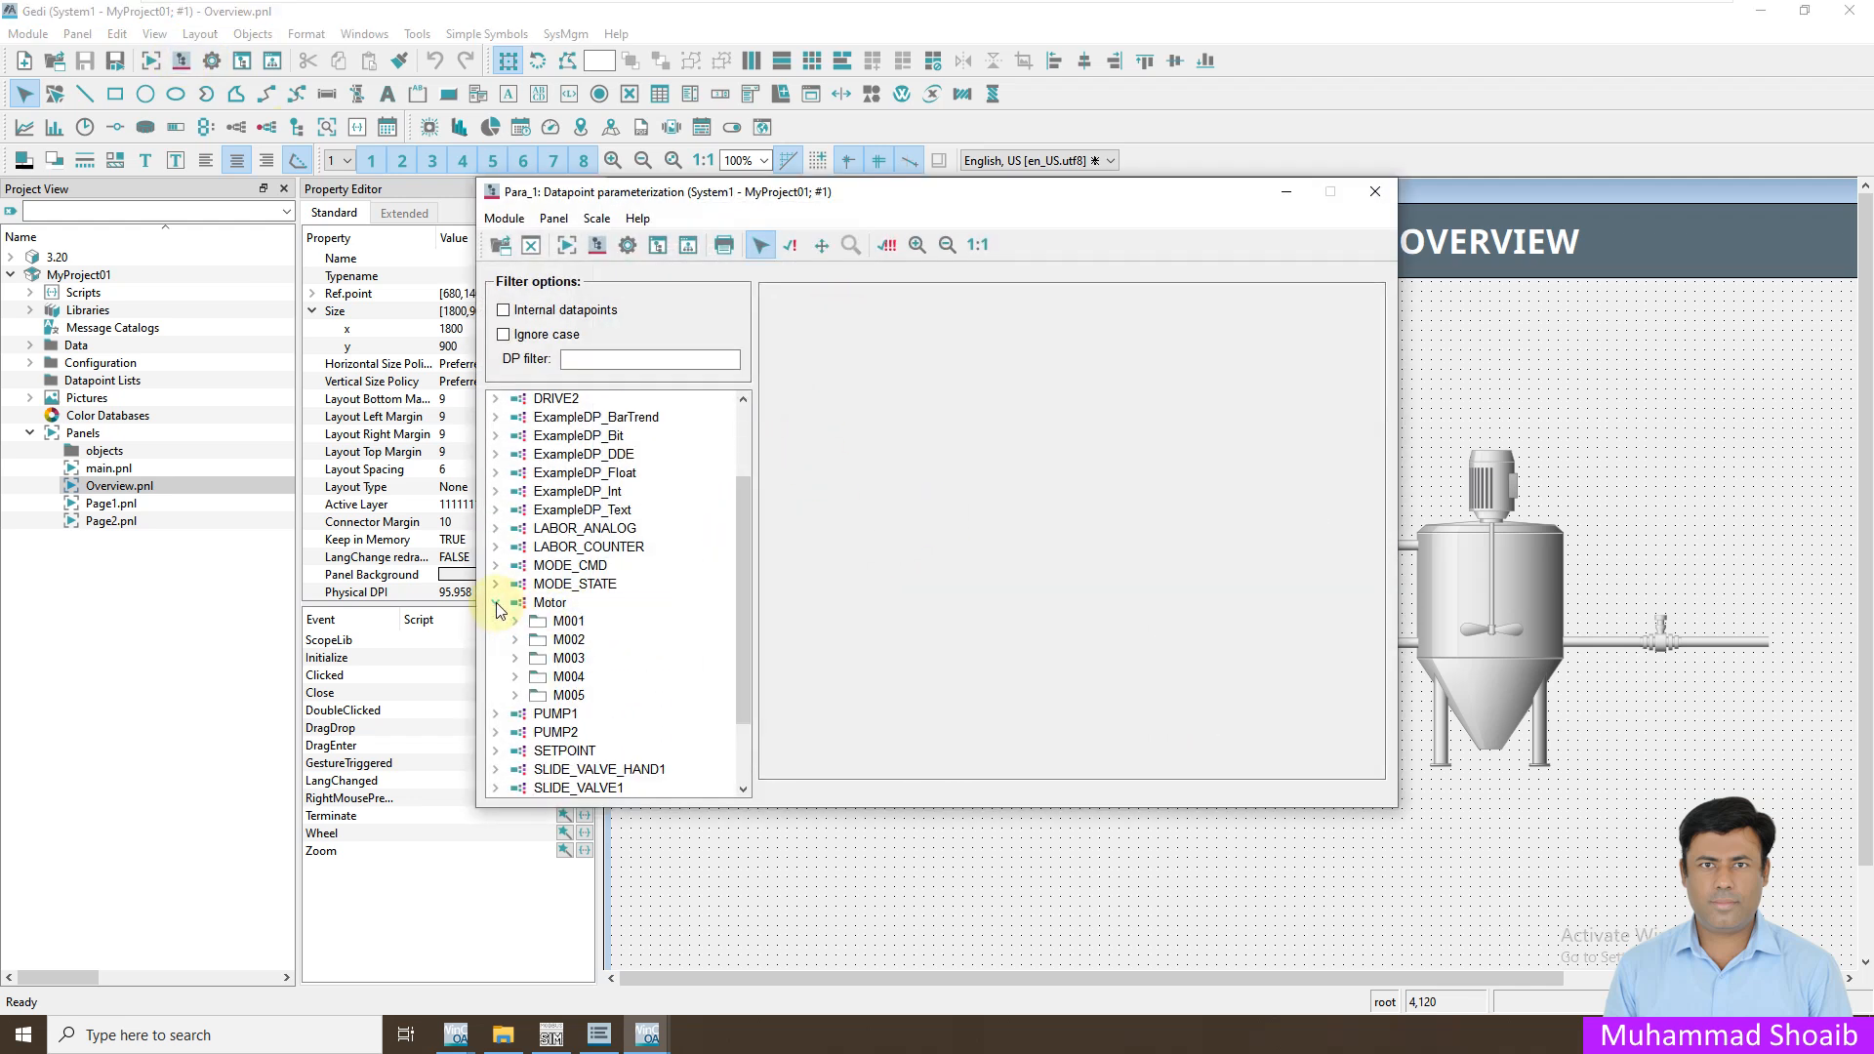
pyautogui.click(514, 621)
pyautogui.click(534, 676)
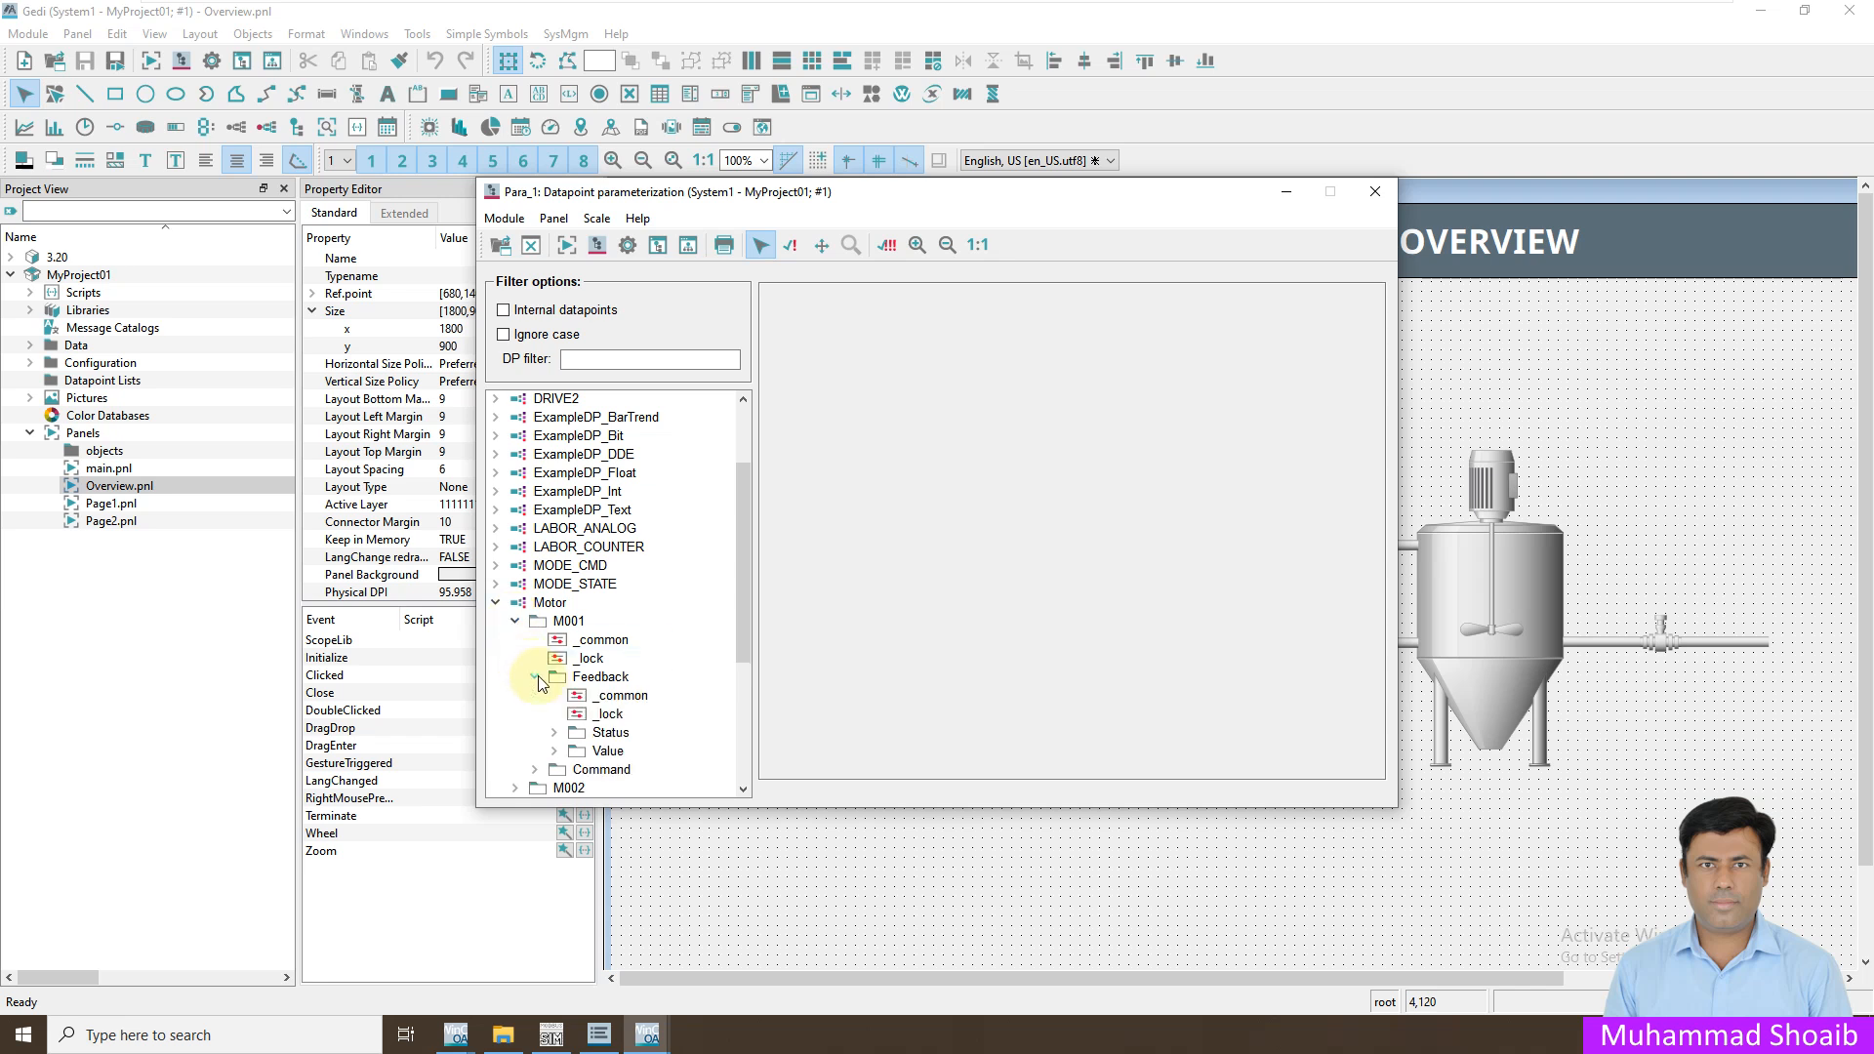
pyautogui.scroll(-4, 566, 607)
pyautogui.click(553, 521)
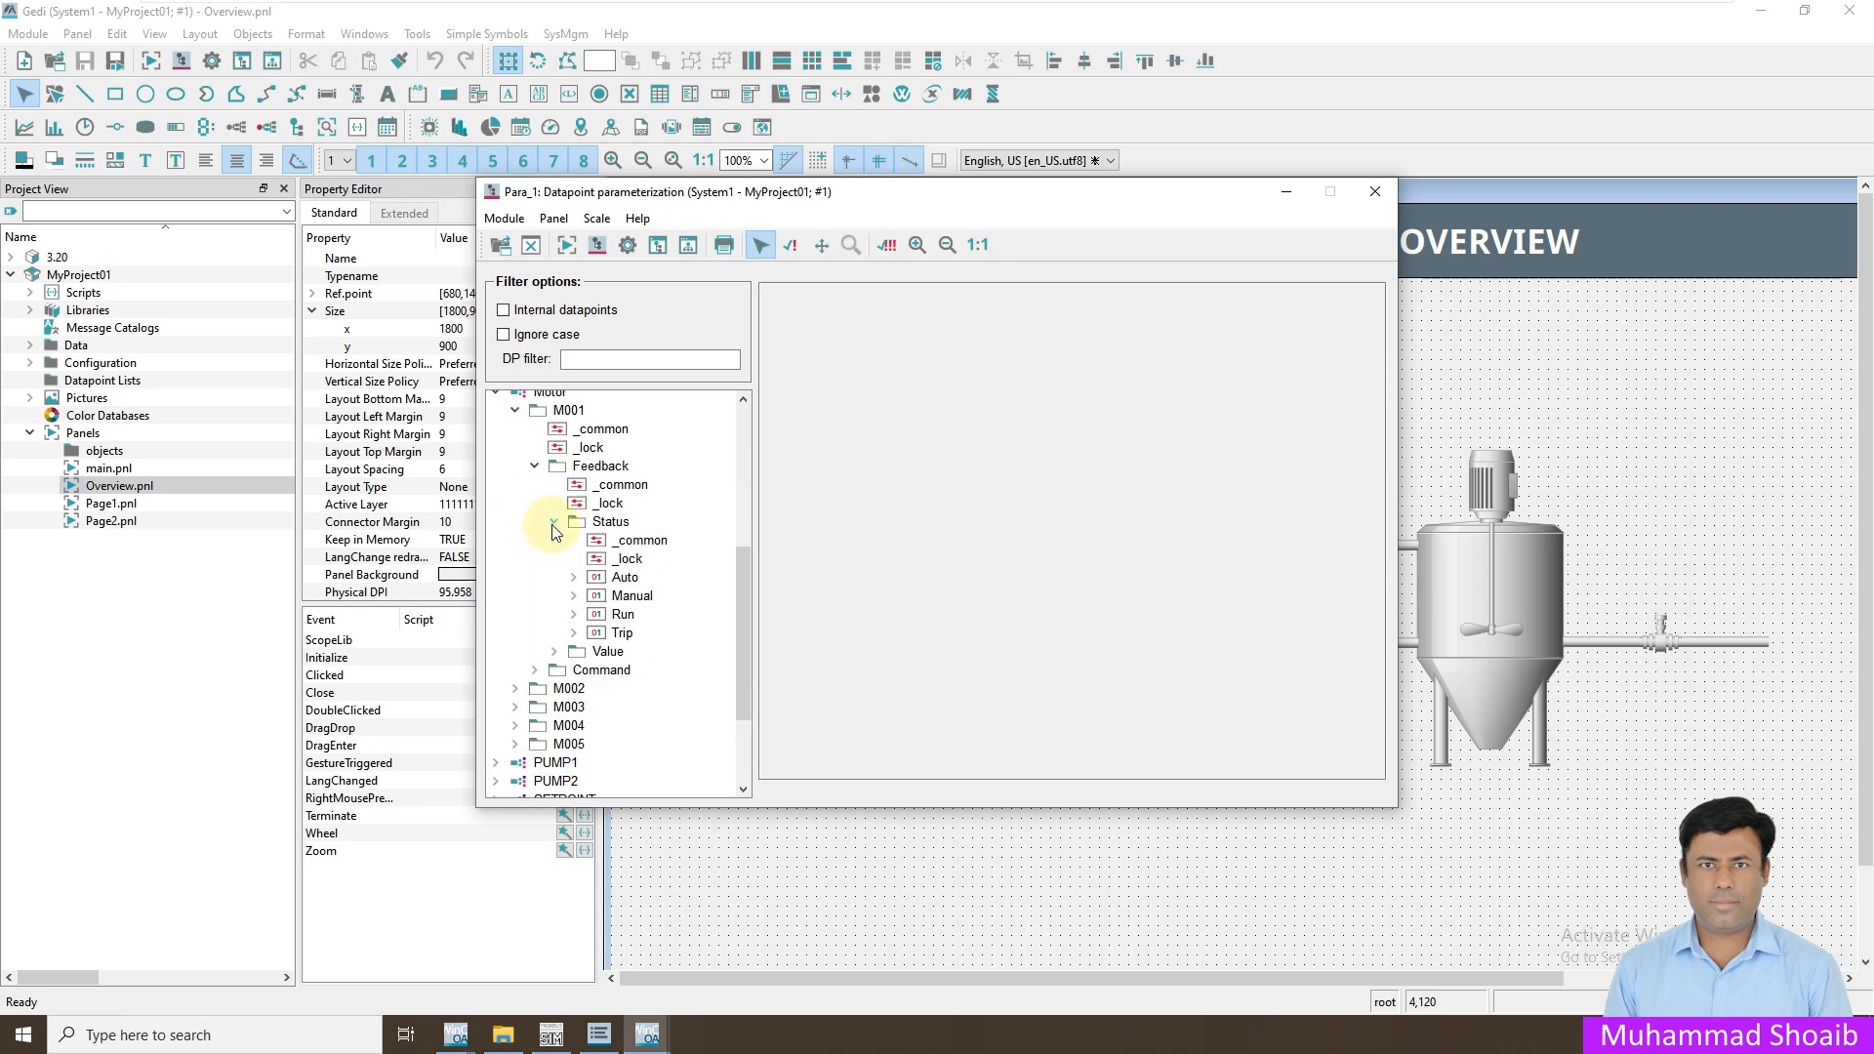
pyautogui.doubleClick(595, 617)
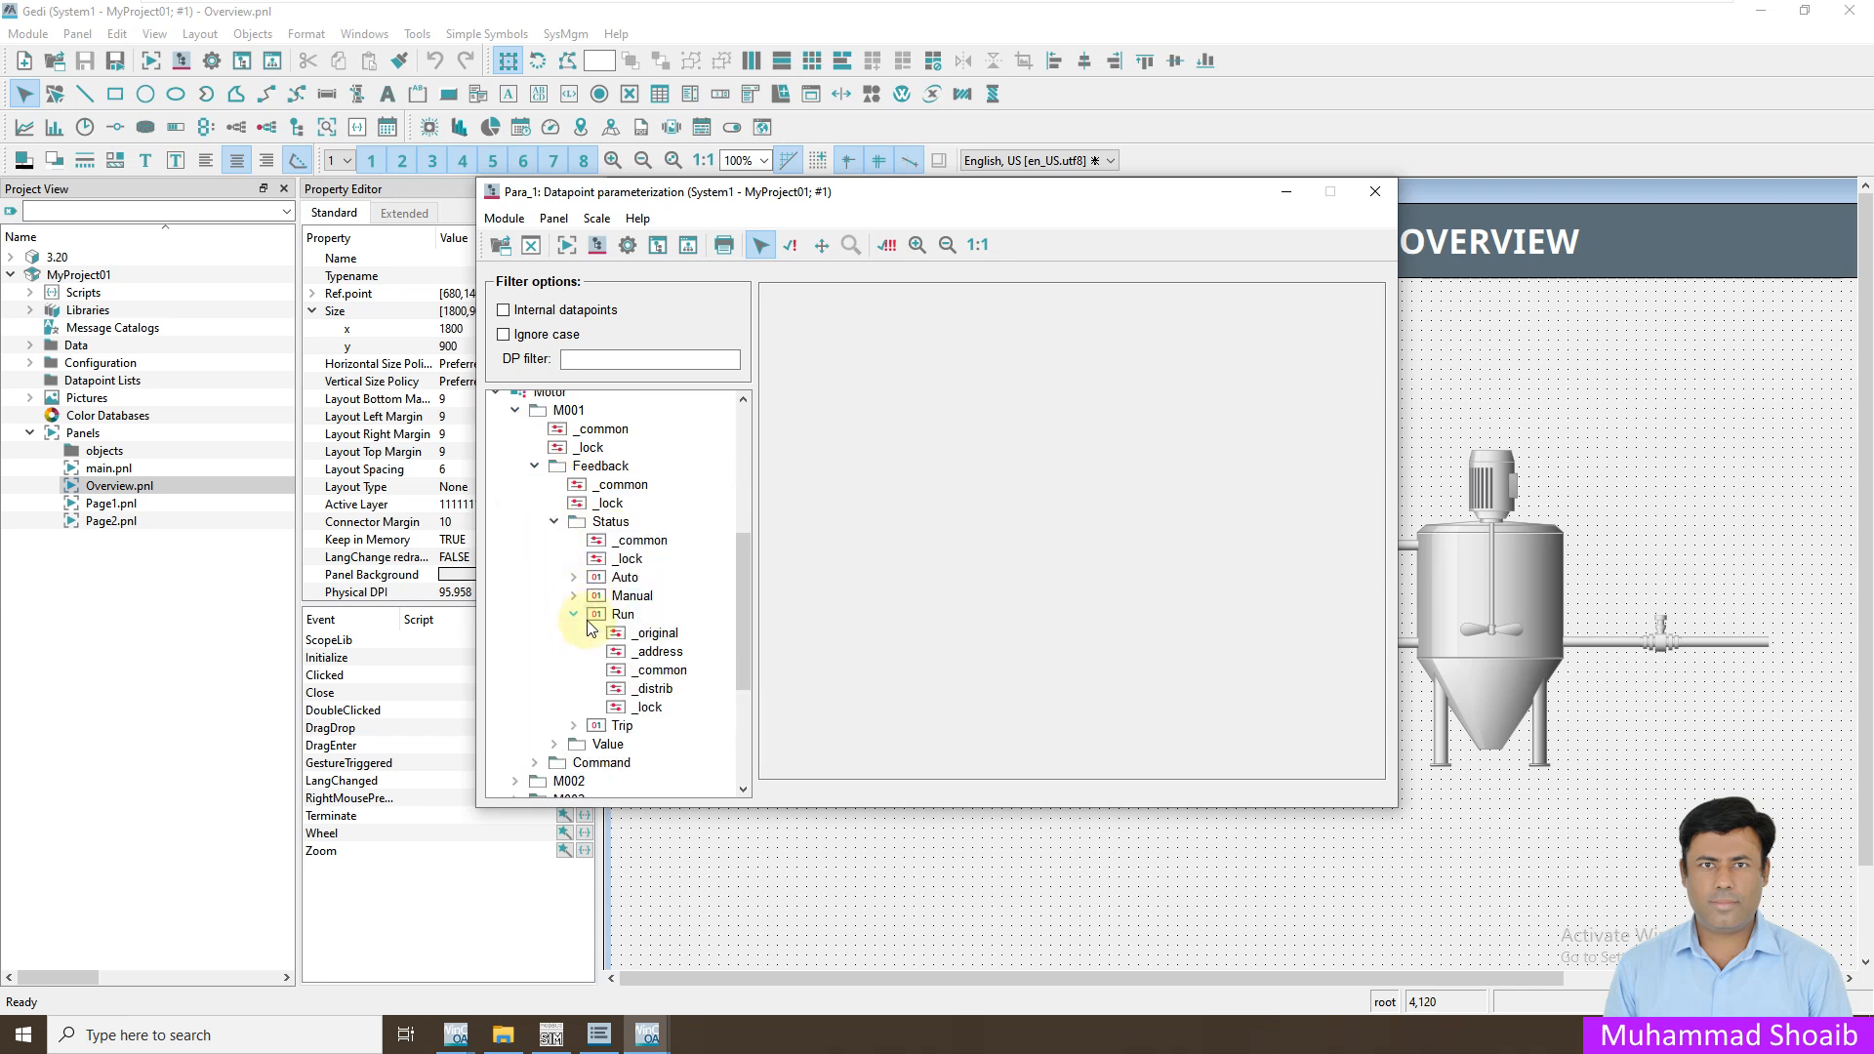
pyautogui.click(667, 661)
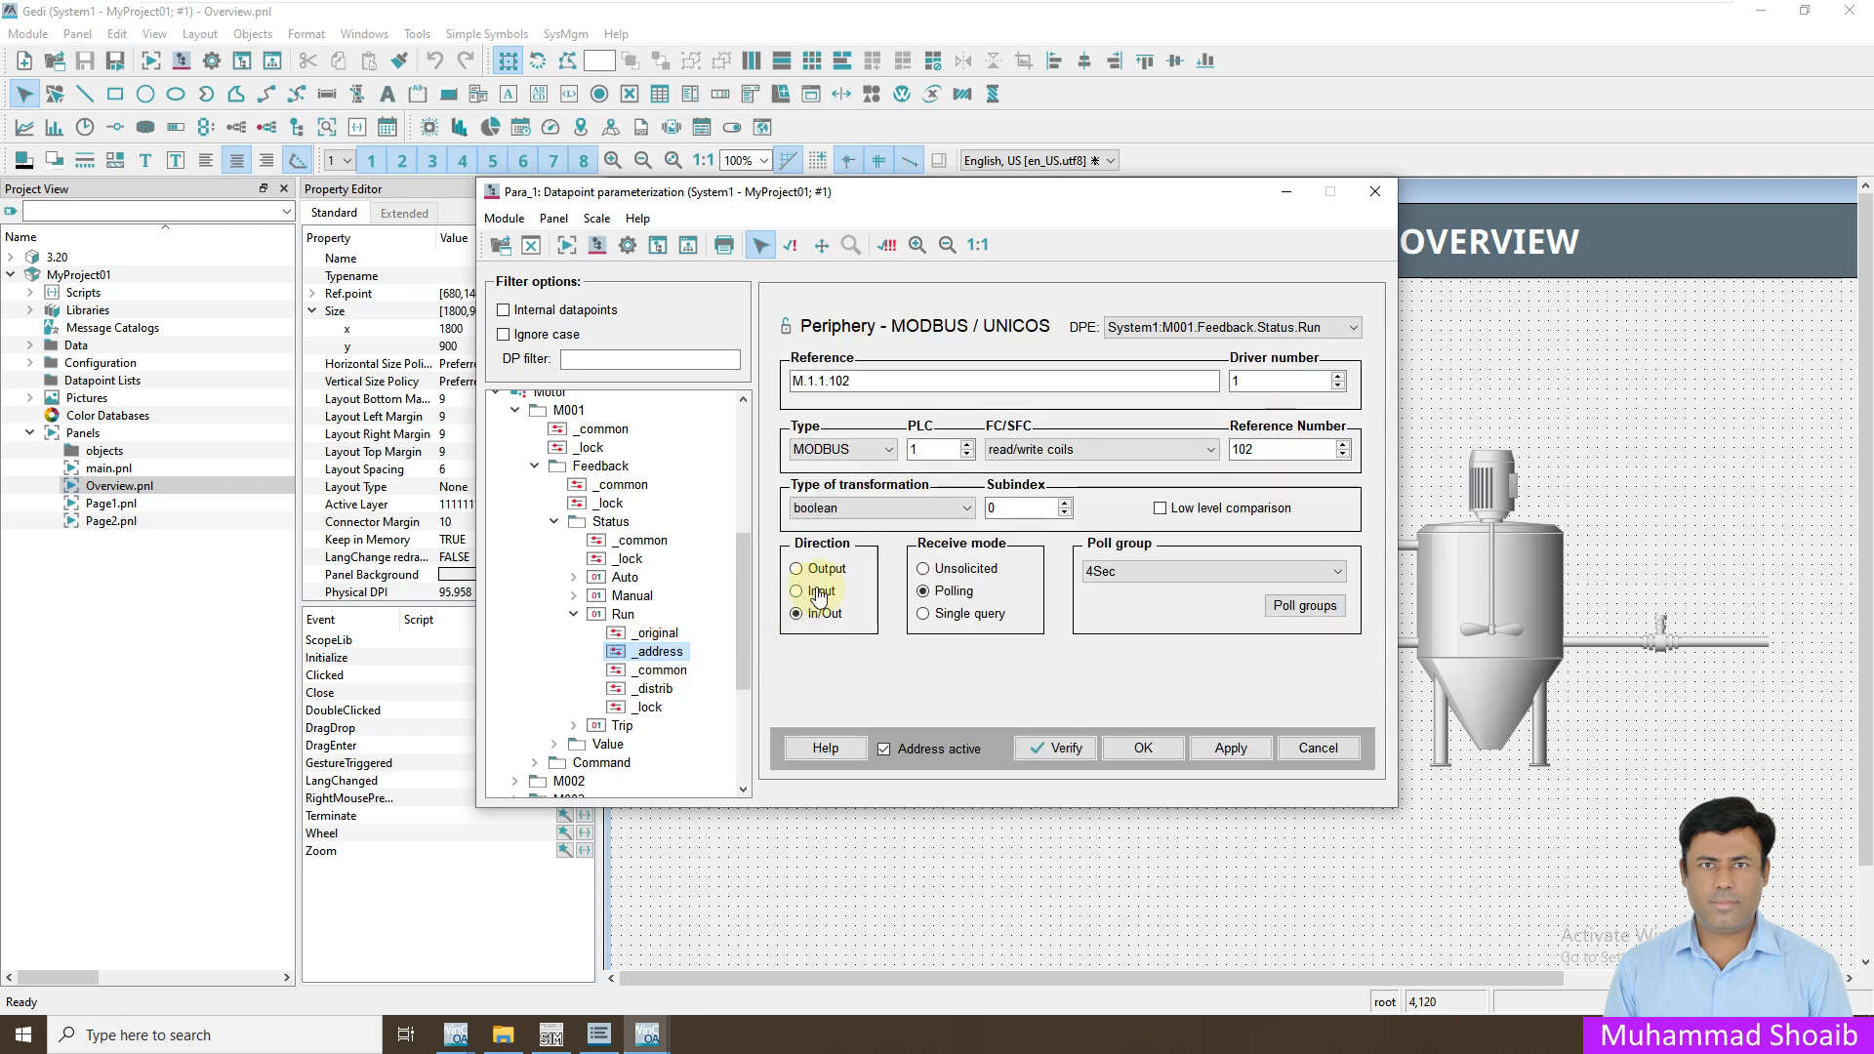
pyautogui.click(801, 615)
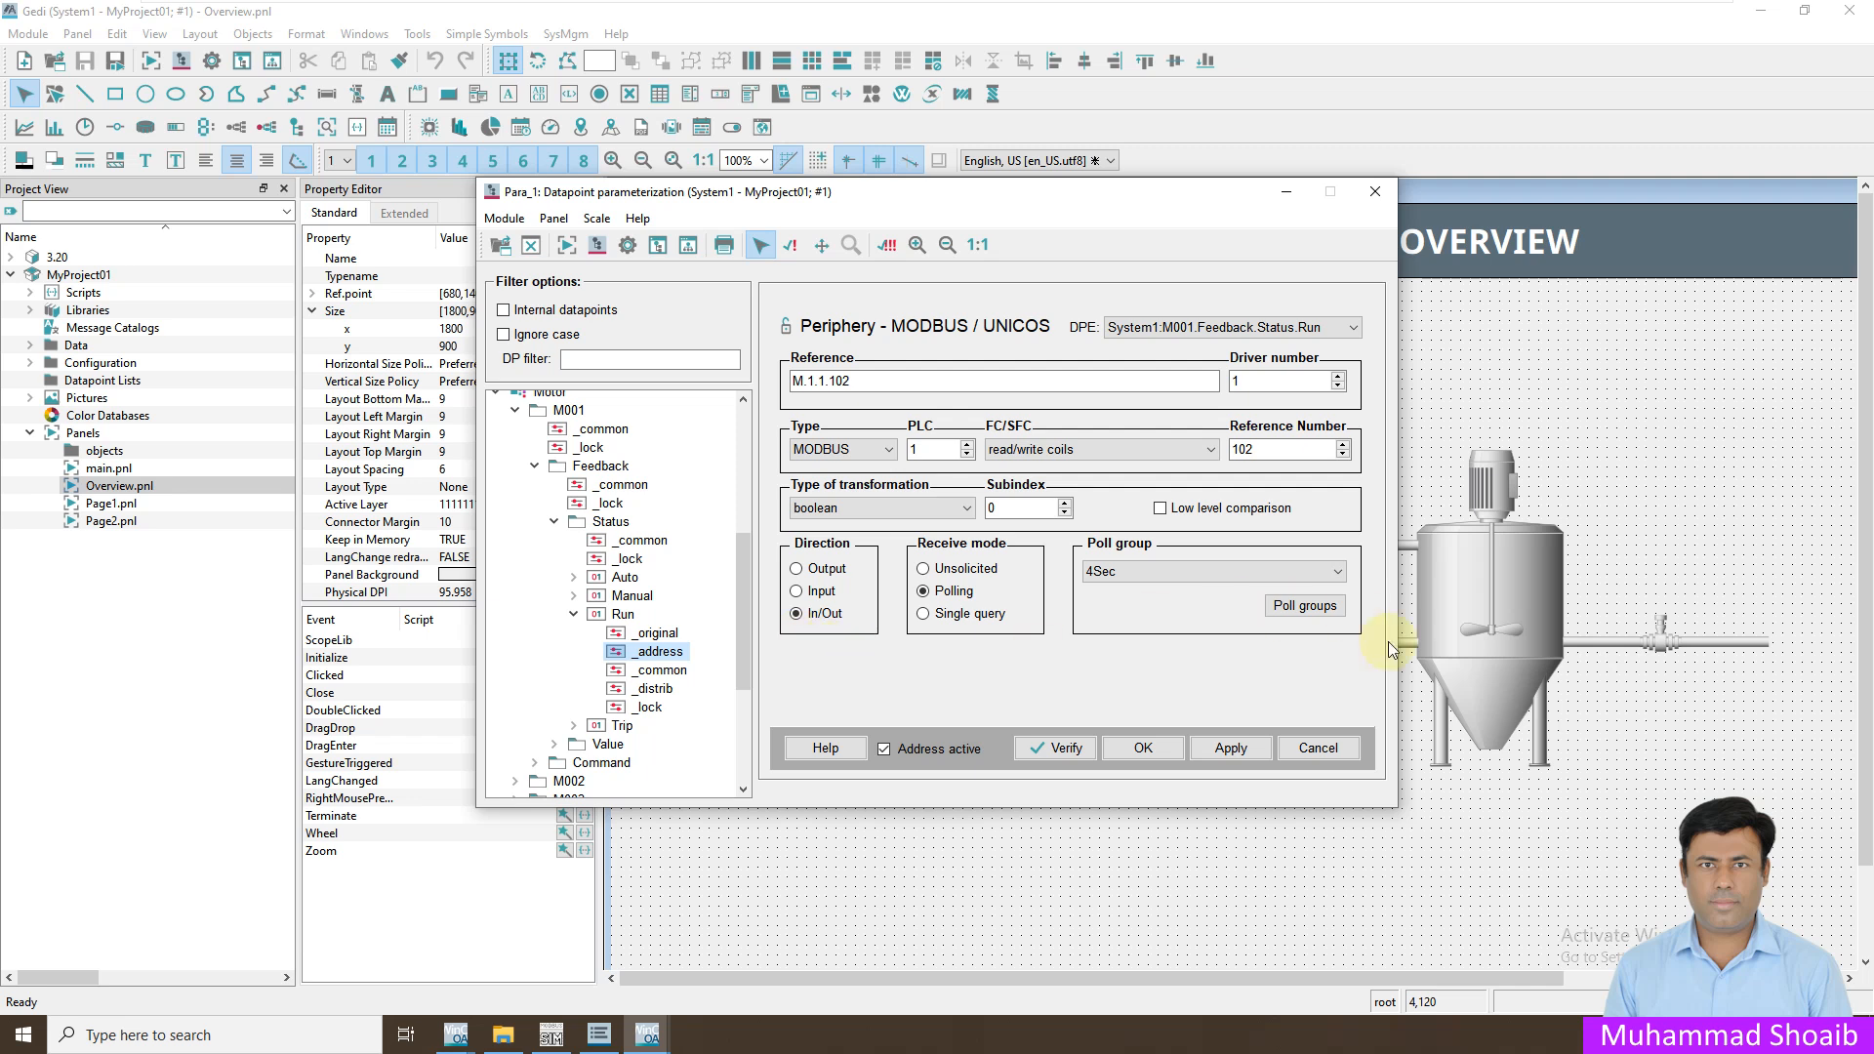
pyautogui.click(1308, 747)
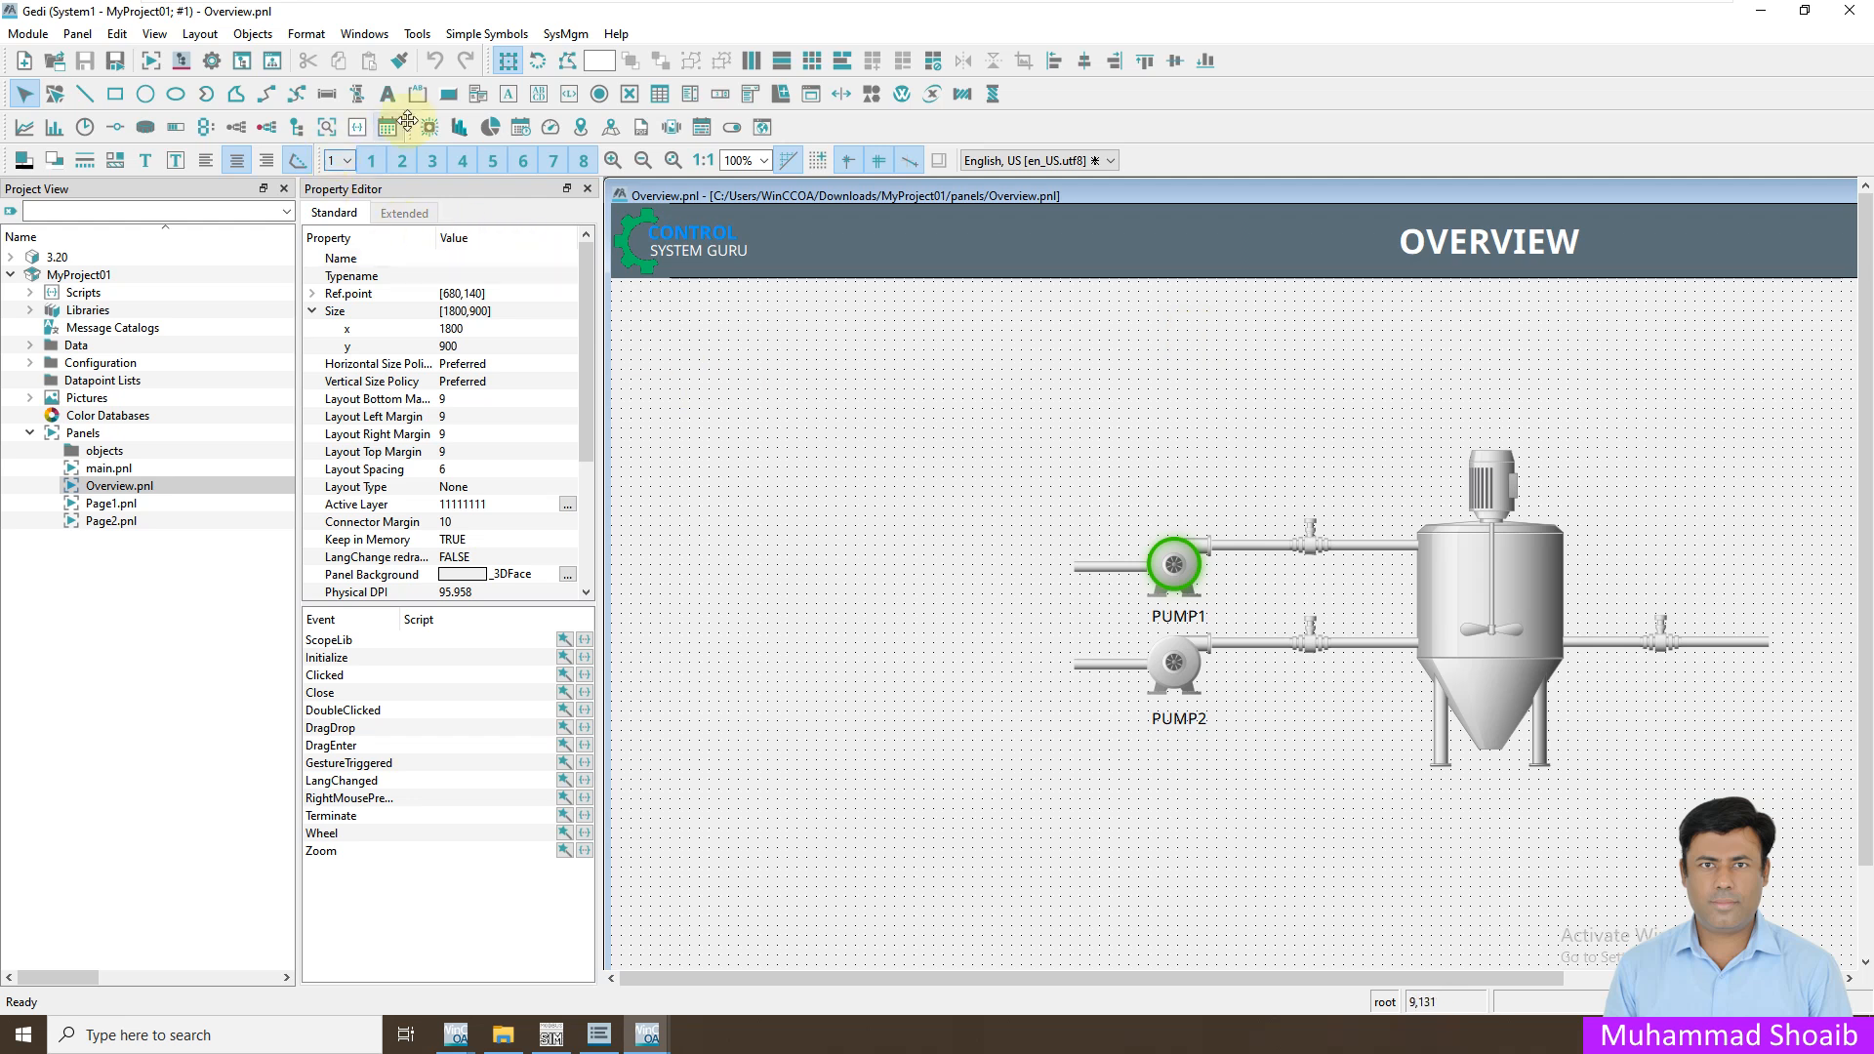
# - Draw a push button about 93 by 38 in the empty area beside PUMP1 and label it START
pyautogui.click(448, 93)
pyautogui.moveTo(851, 516); pyautogui.dragTo(944, 558)
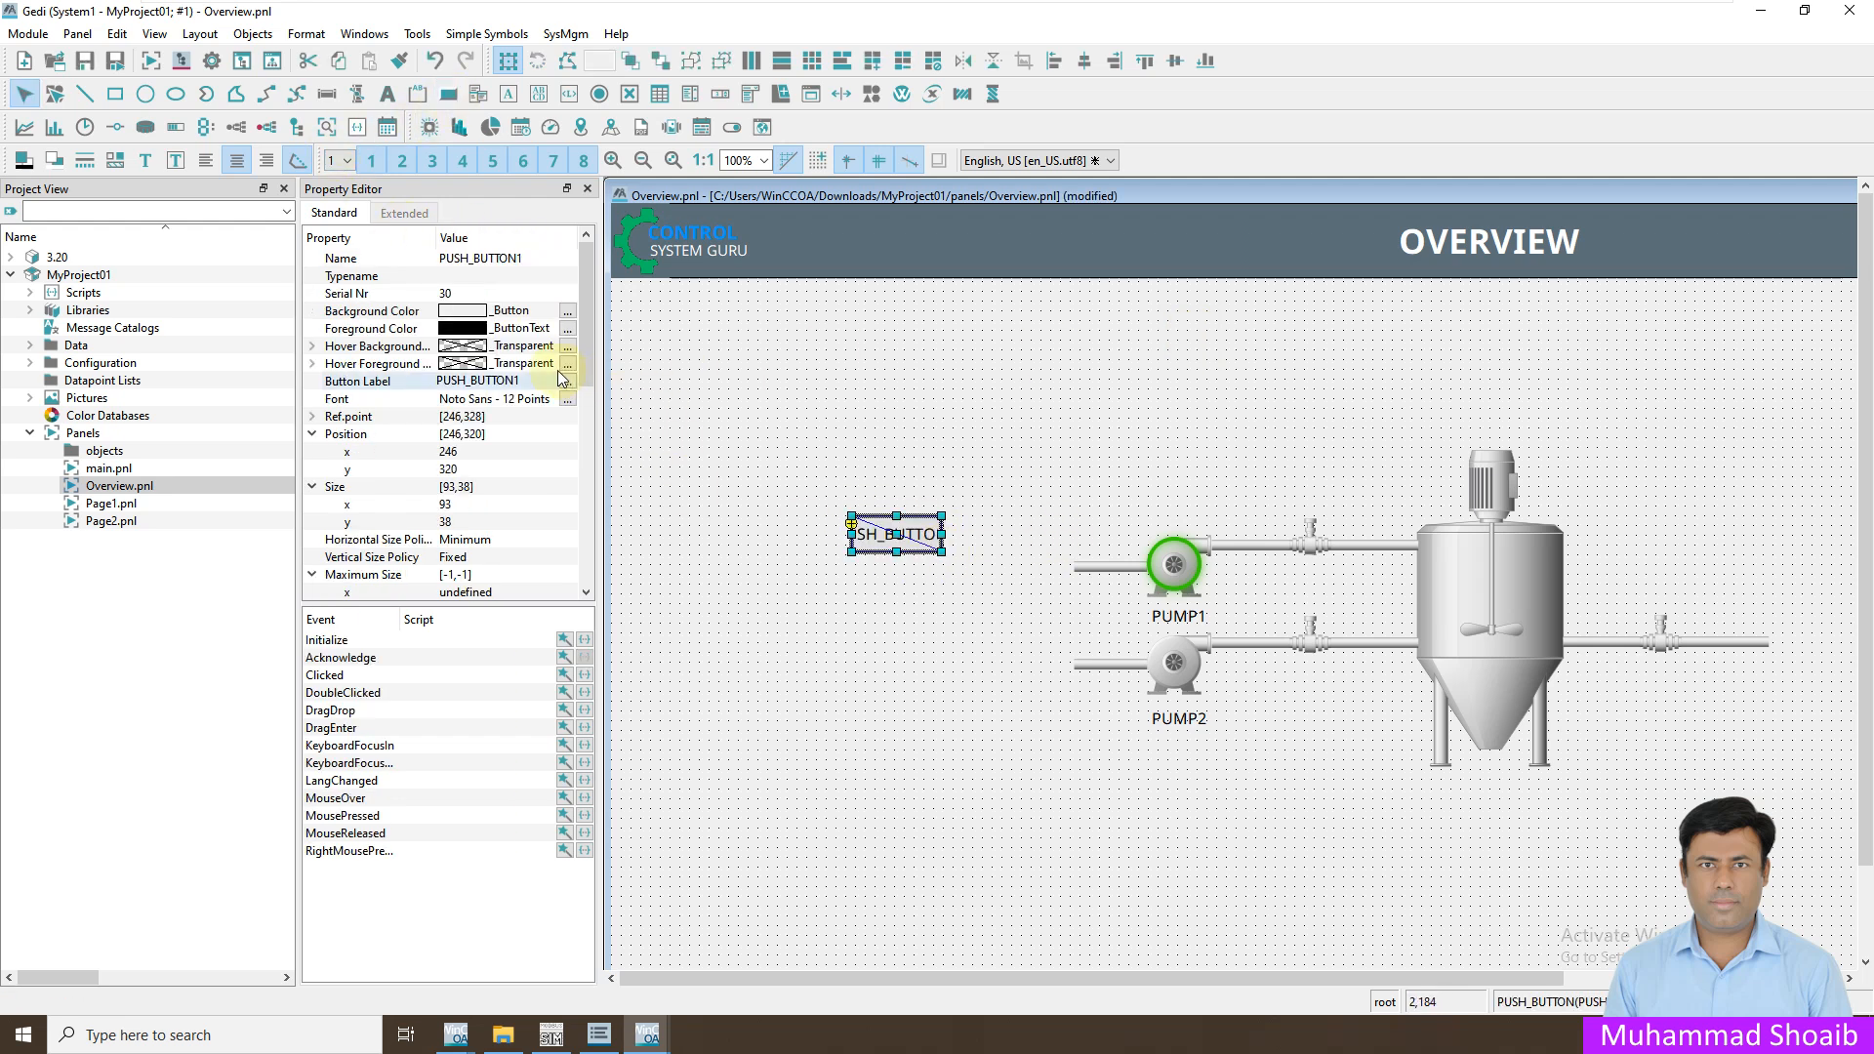
pyautogui.click(568, 382)
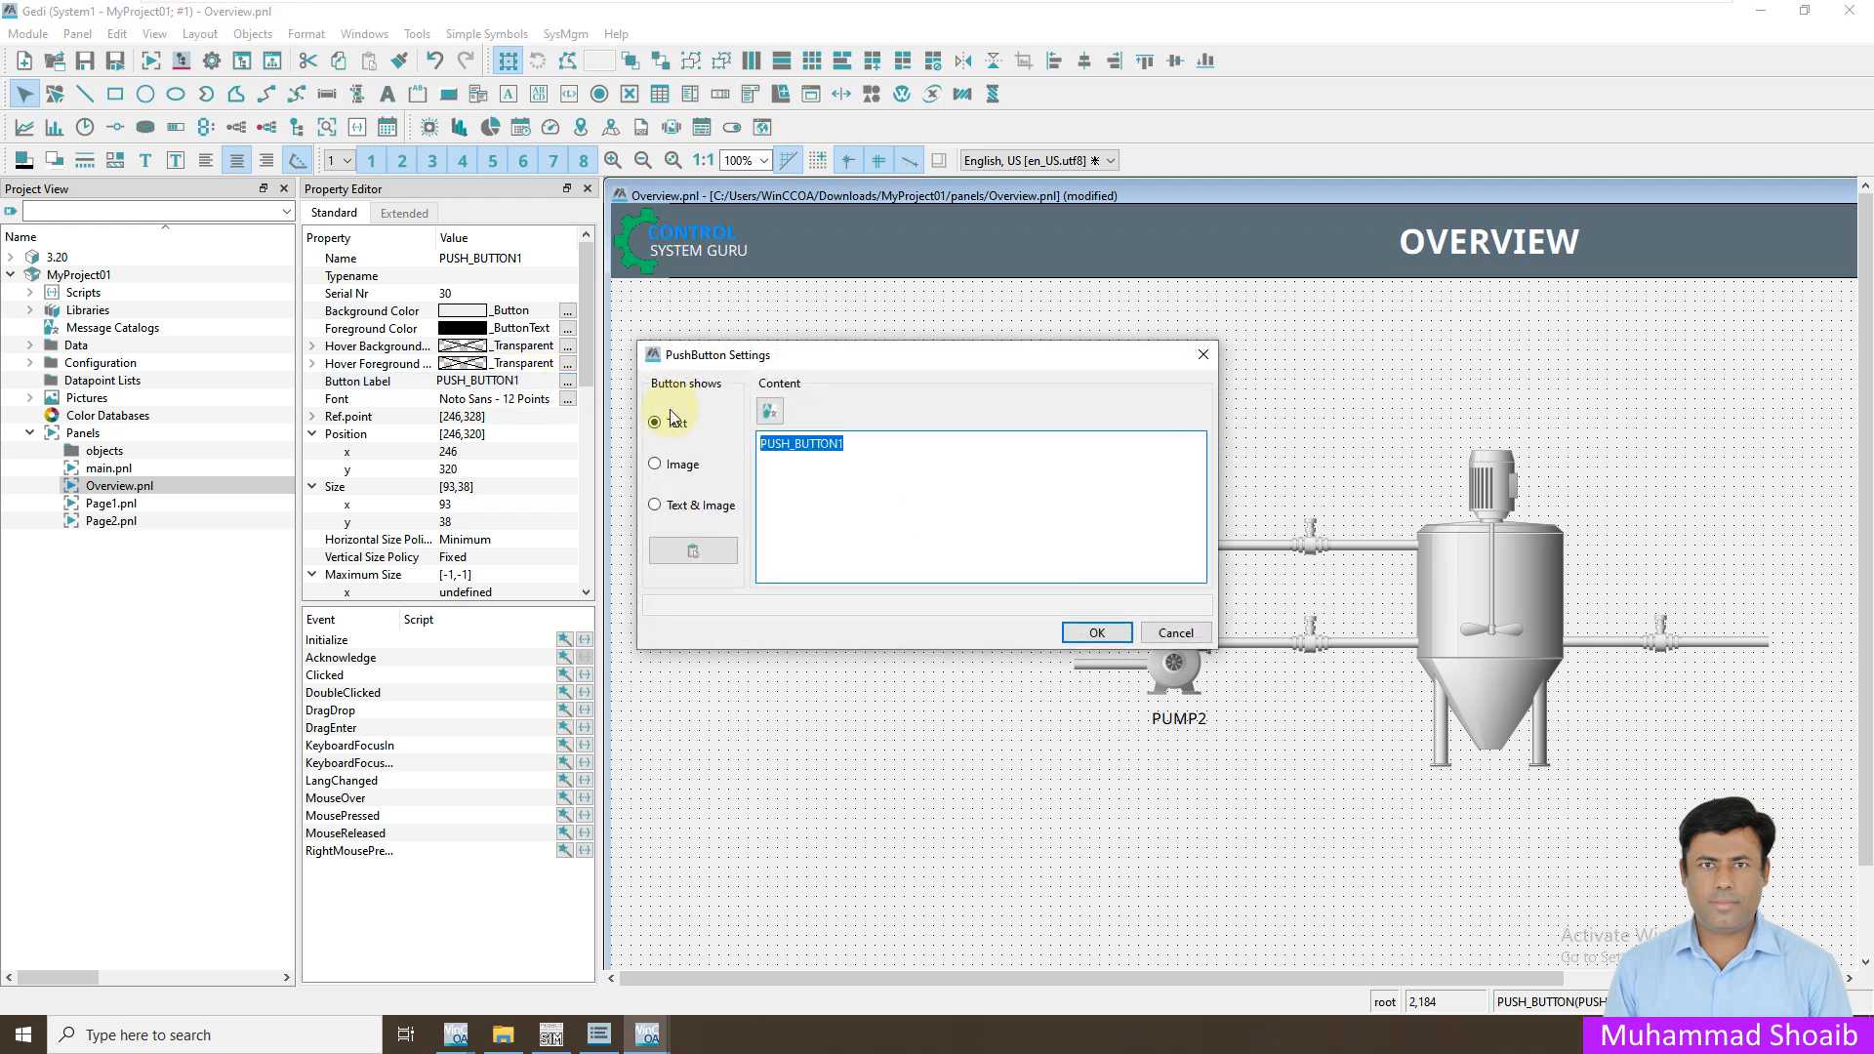
pyautogui.write('s')
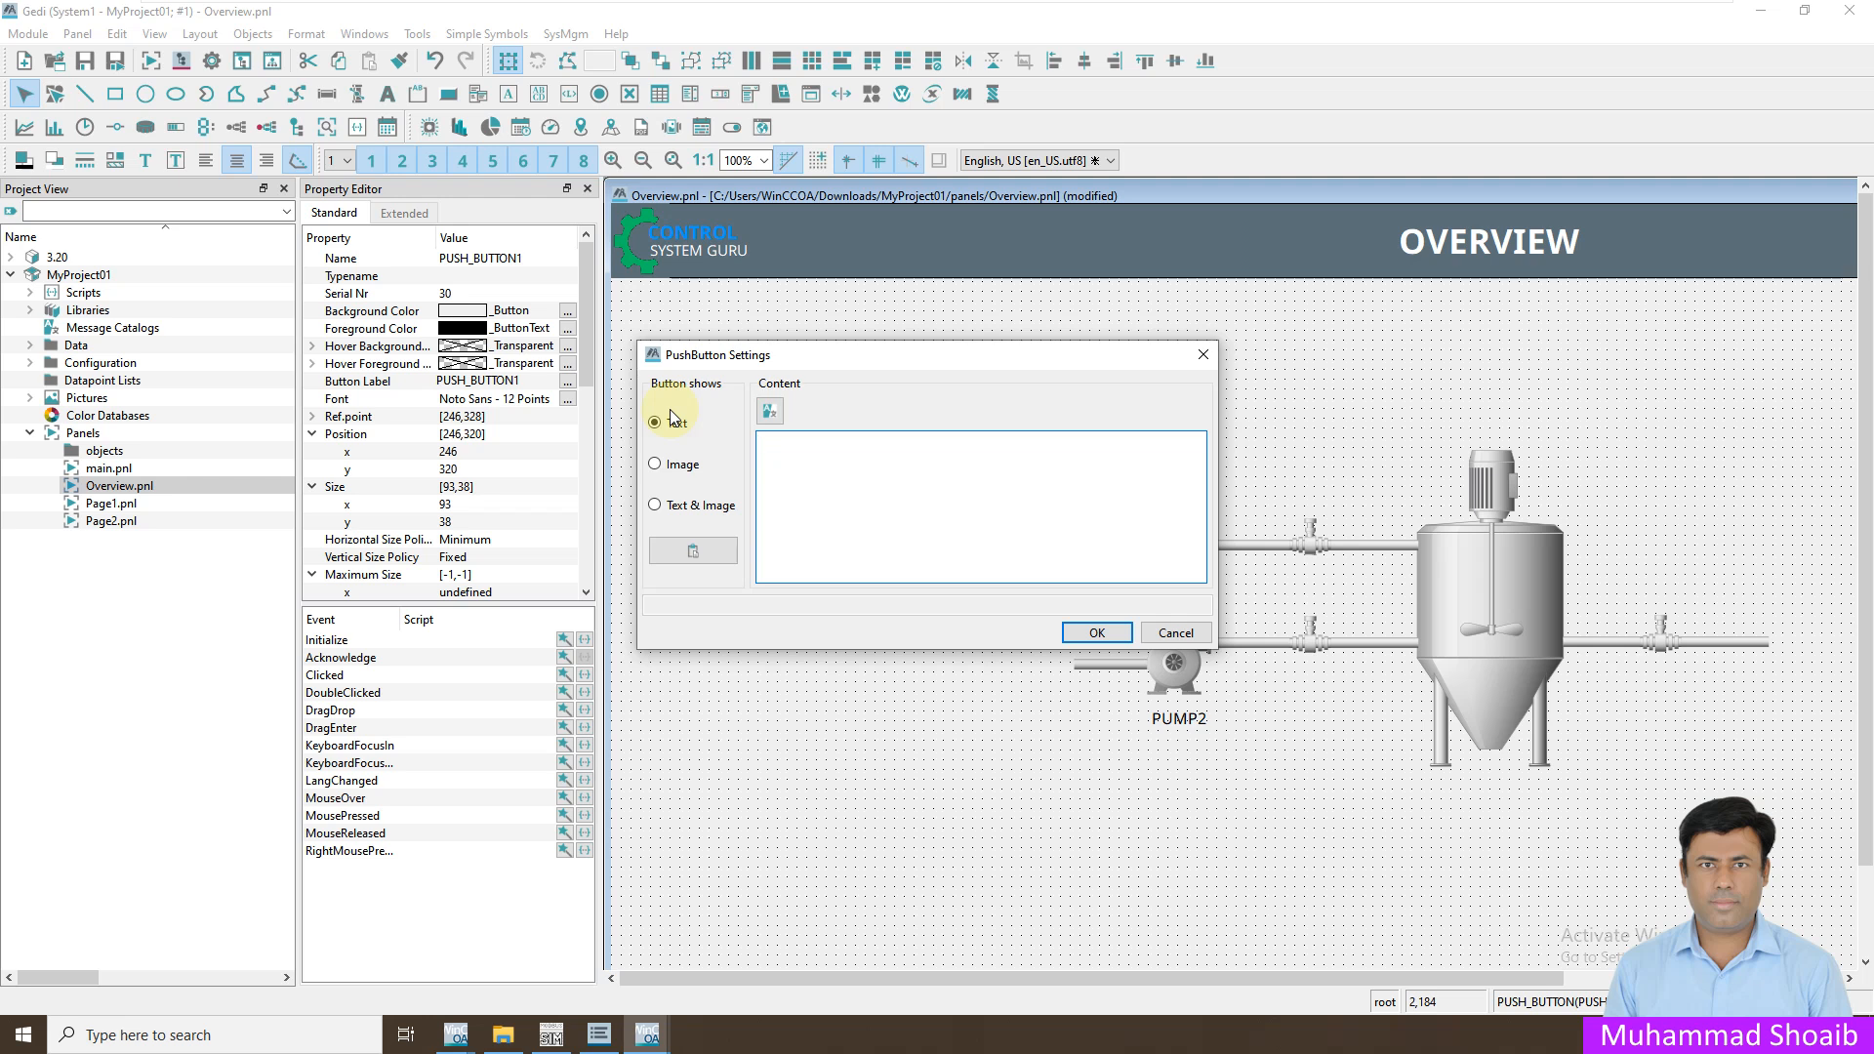
pyautogui.write('TA')
pyautogui.press('BackSpace')
pyautogui.press('BackSpace')
pyautogui.press('BackSpace')
pyautogui.click(1097, 630)
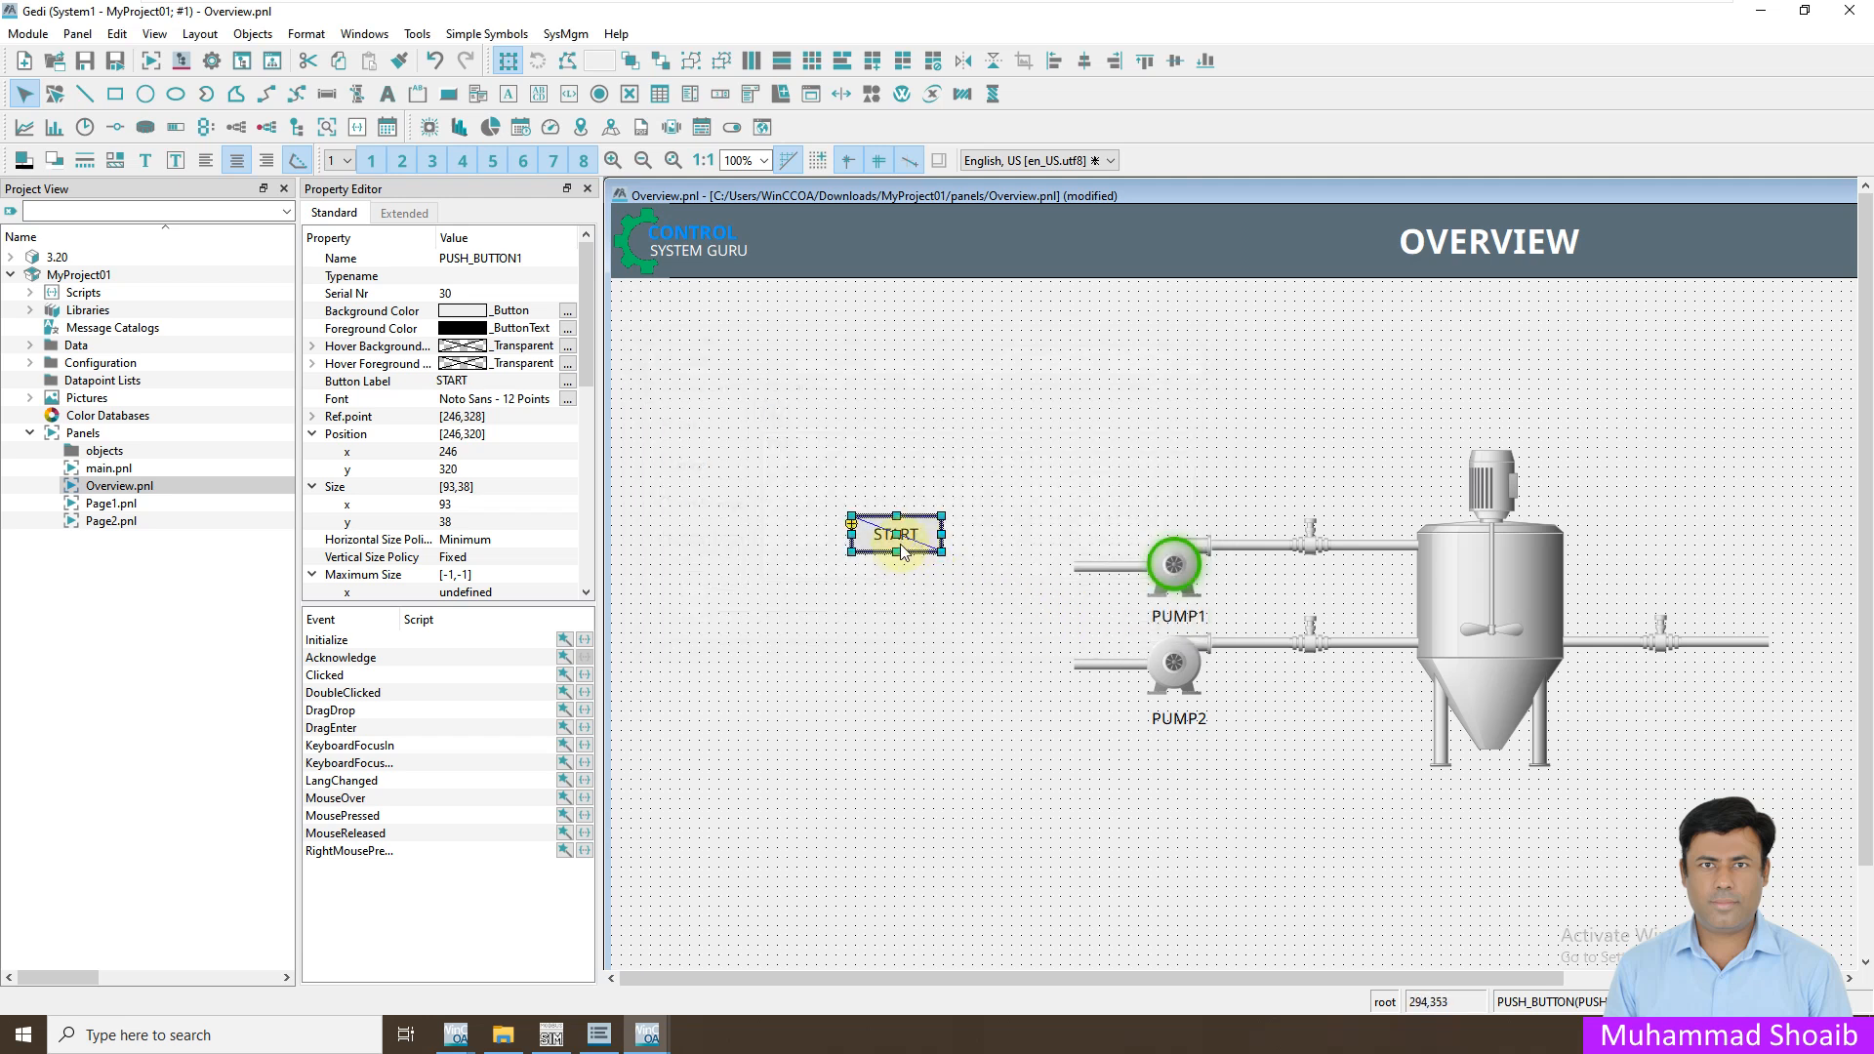
# - Reduce the START button's height to about 34 and place a copy between it and PUMP1
pyautogui.moveTo(895, 552); pyautogui.dragTo(896, 547)
pyautogui.hotkey('ctrl', 'c')
pyautogui.hotkey('ctrl', 'v')
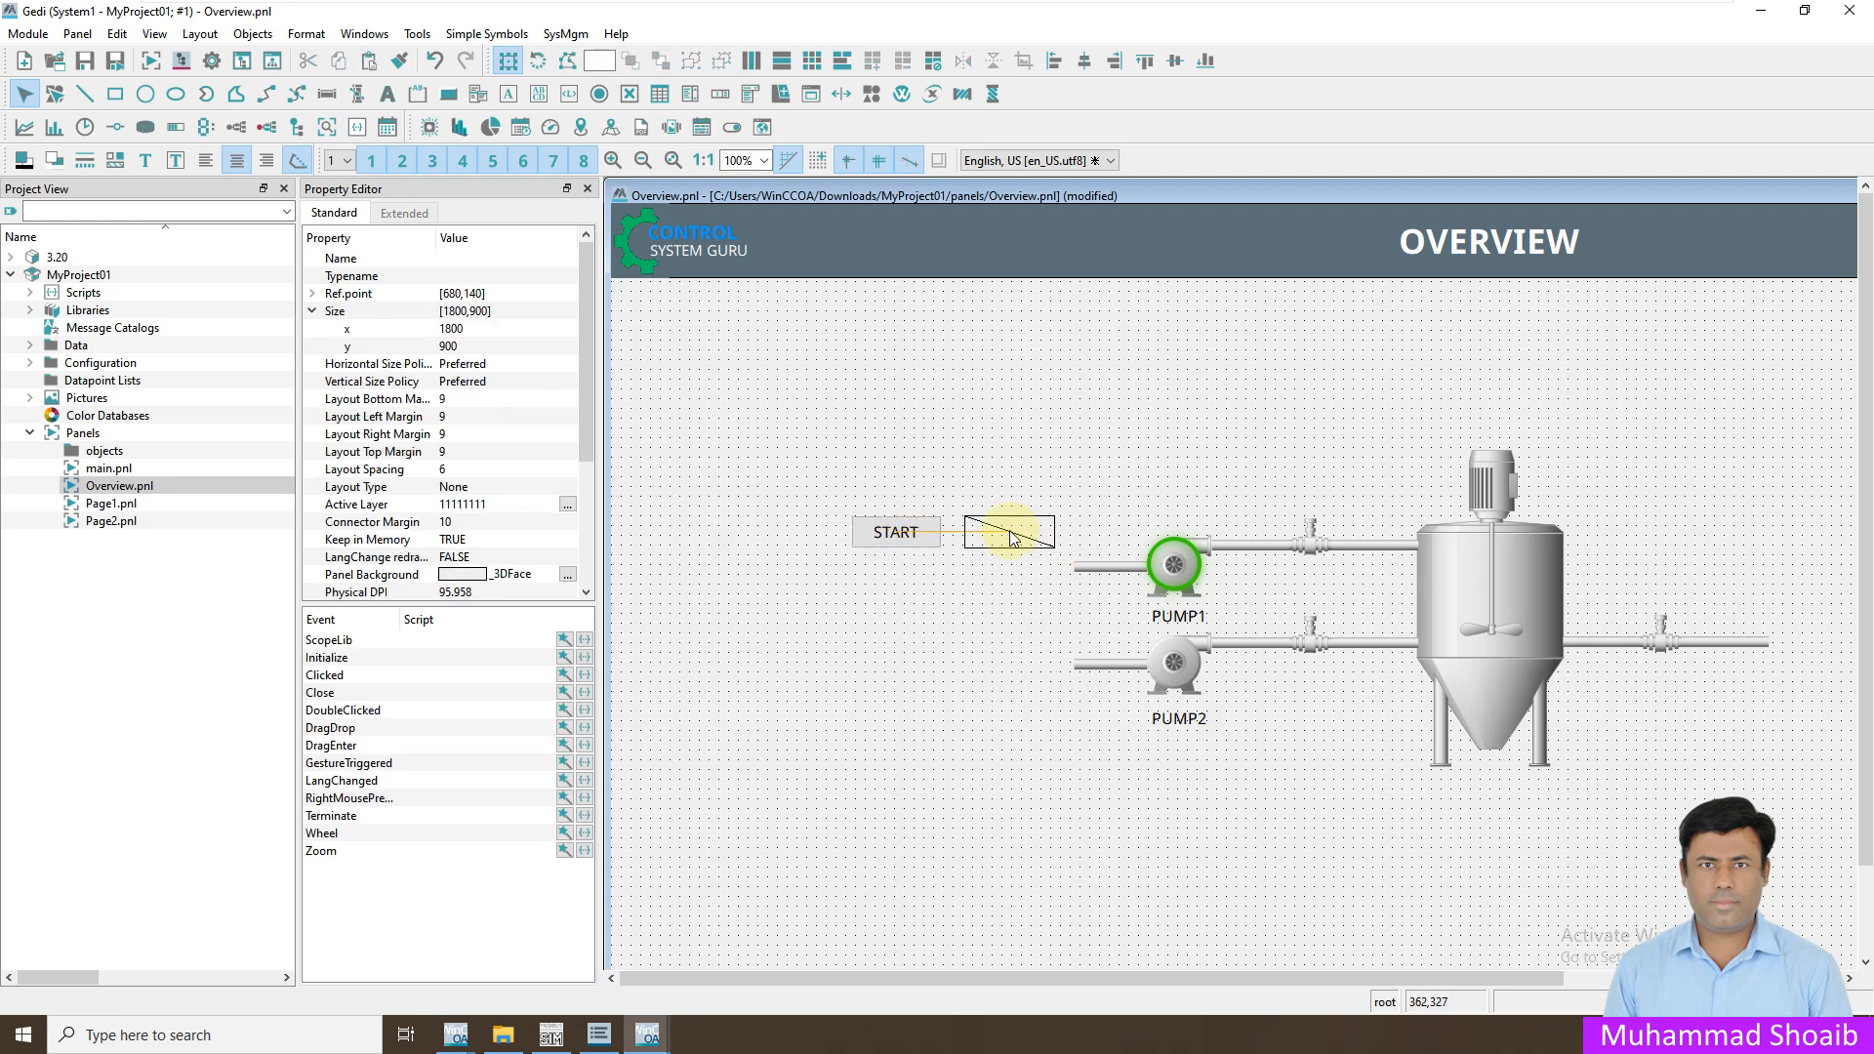
pyautogui.click(1012, 537)
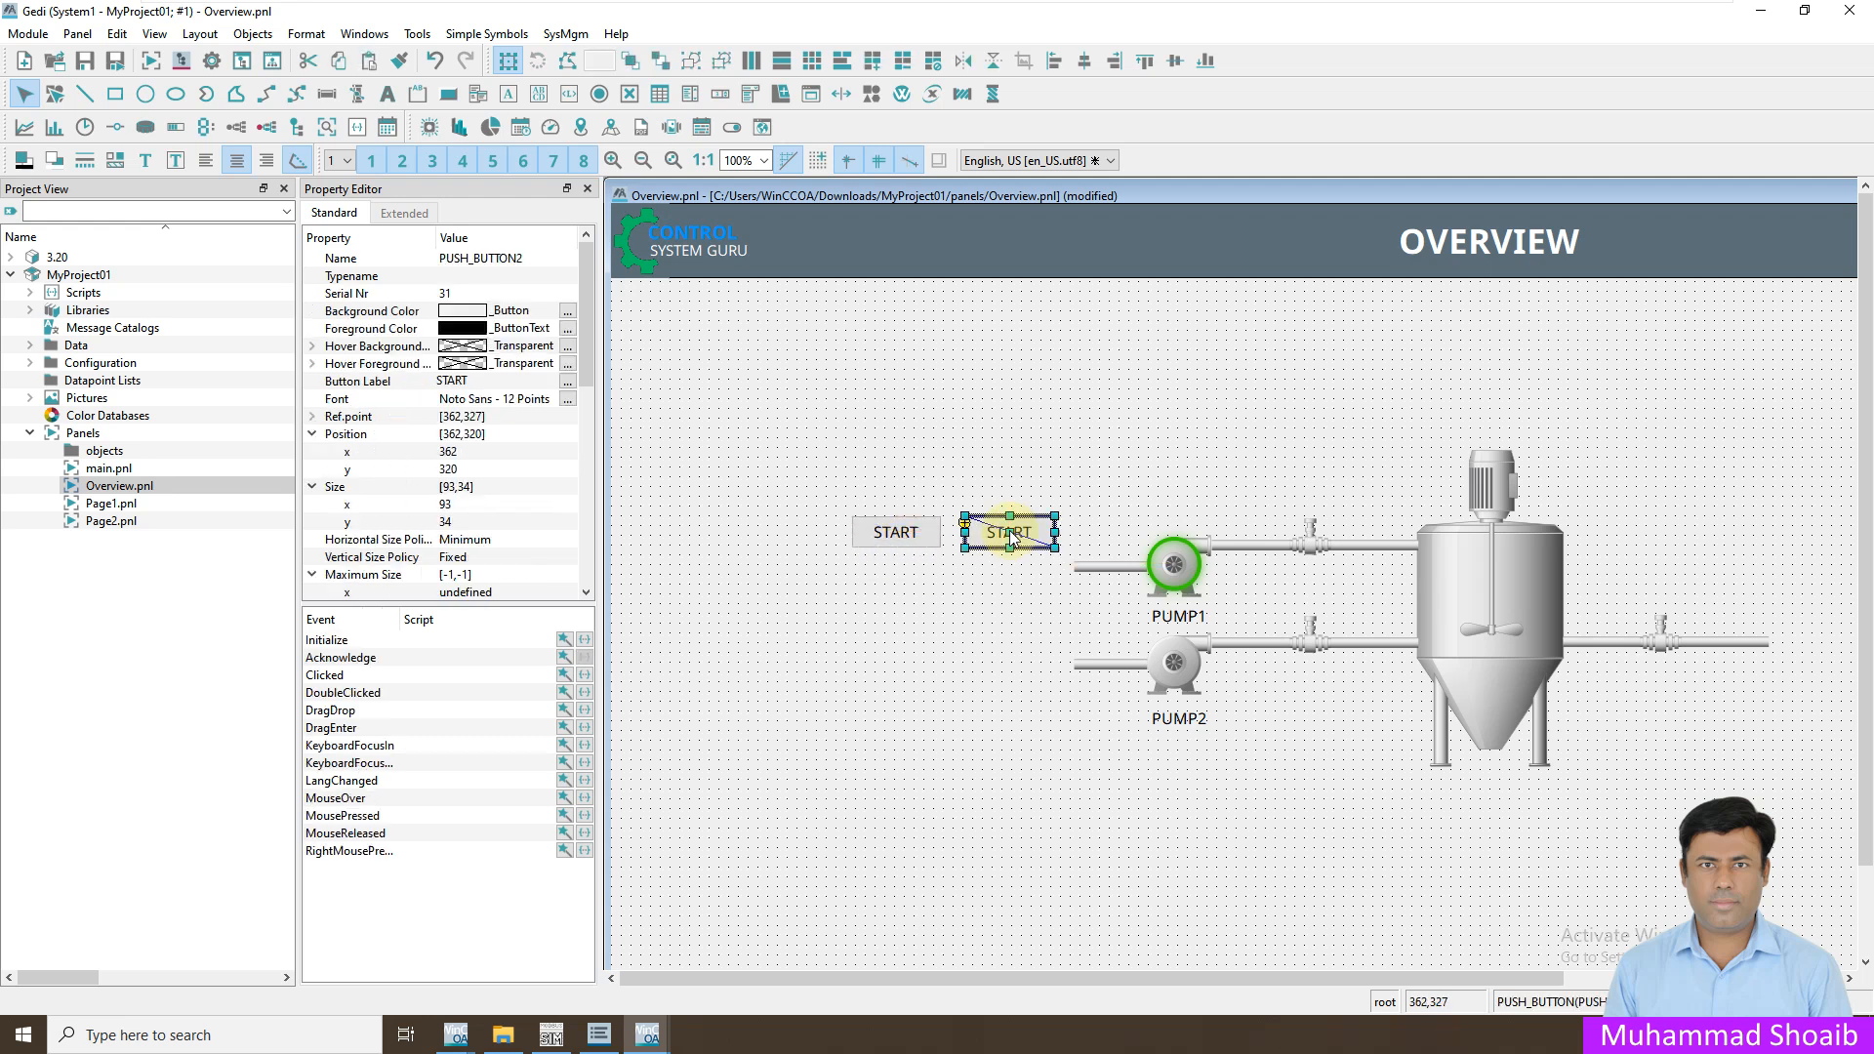
# - Change the copied button's label to STOP
pyautogui.click(567, 380)
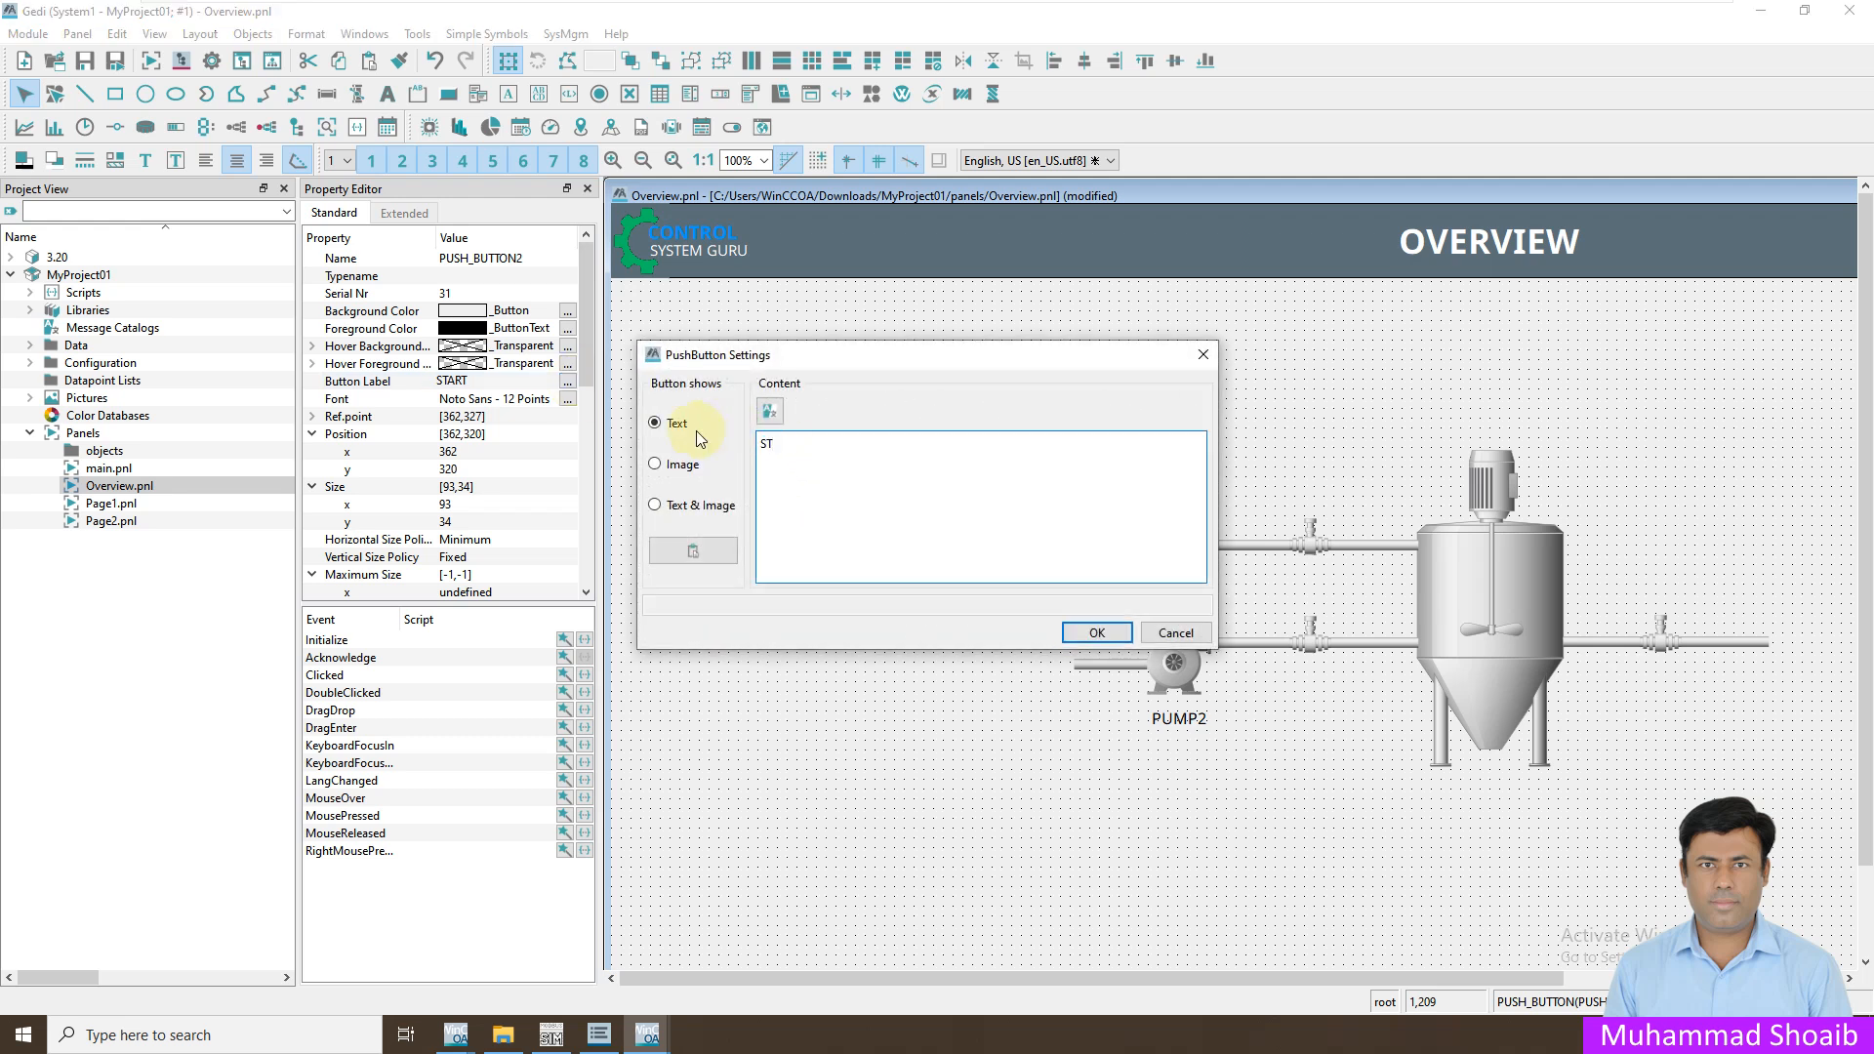
pyautogui.write('STOP')
pyautogui.click(1093, 633)
pyautogui.click(937, 595)
# - Begin an action for the START button's Clicked event with the Set / read datapoint elements function
pyautogui.click(896, 547)
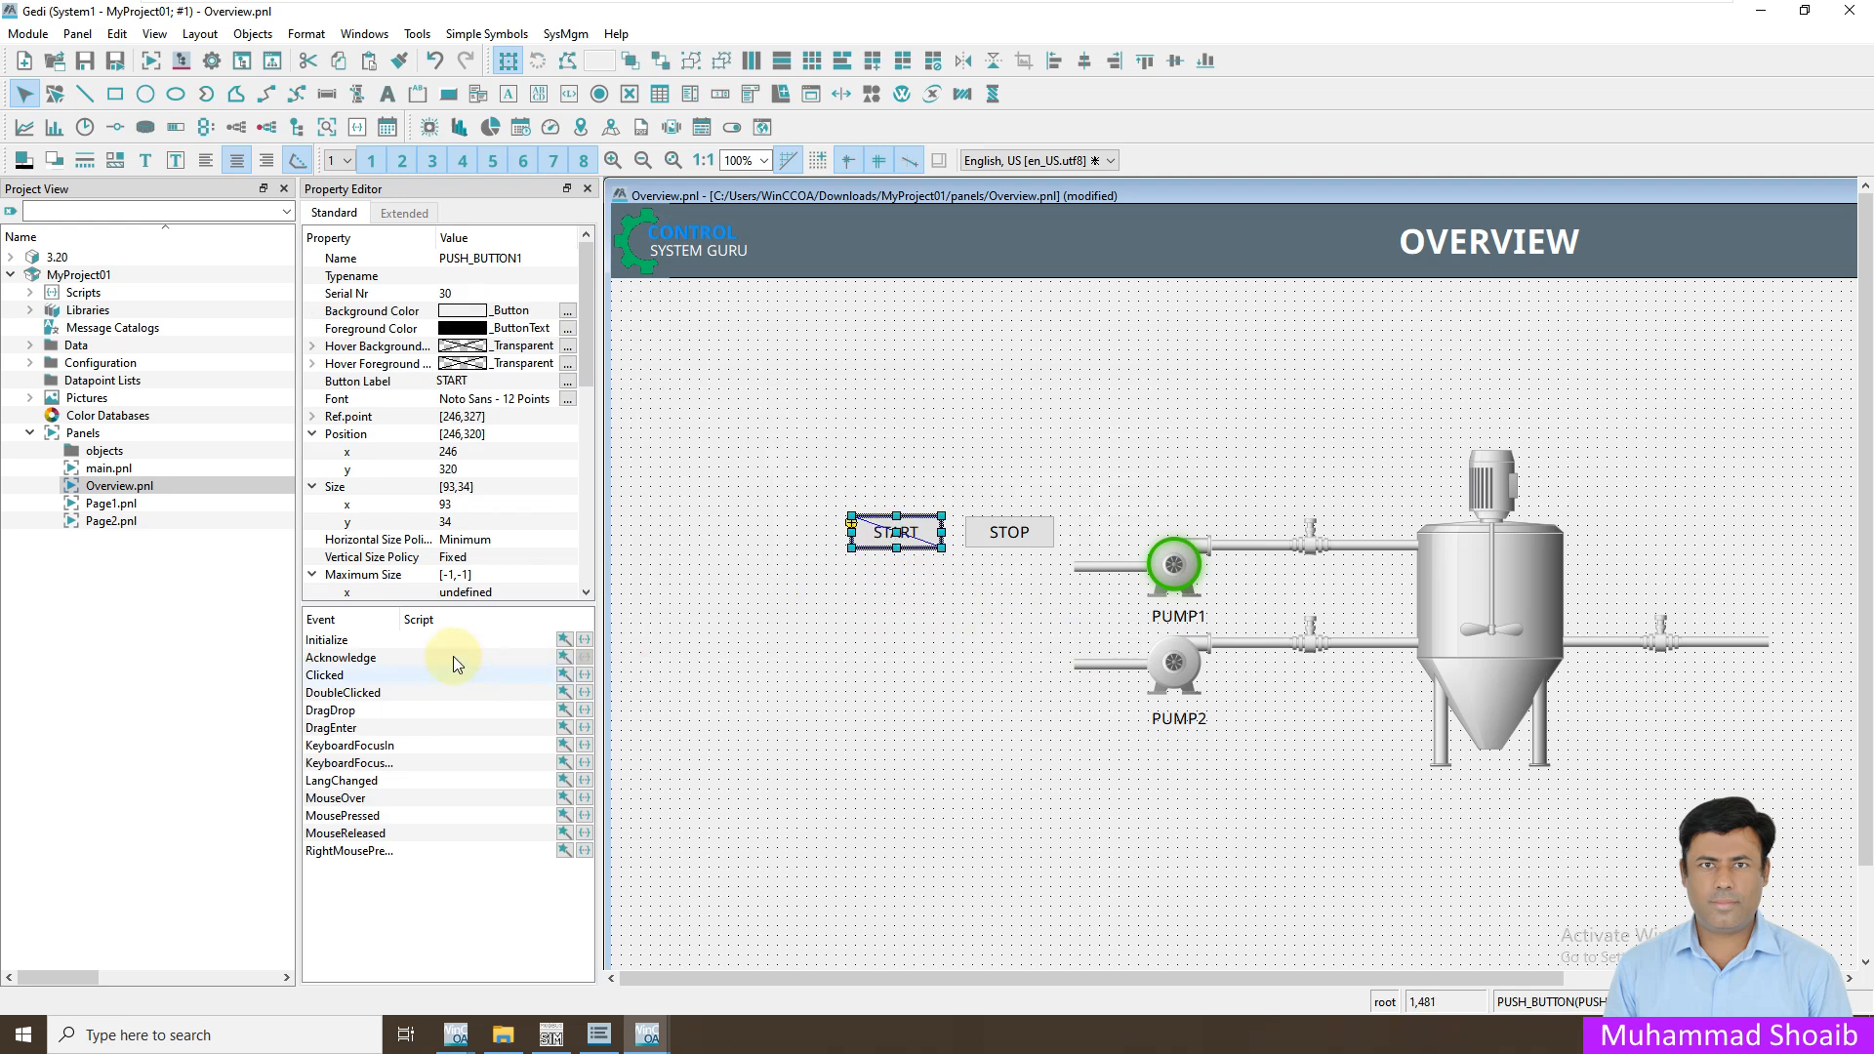
pyautogui.click(564, 640)
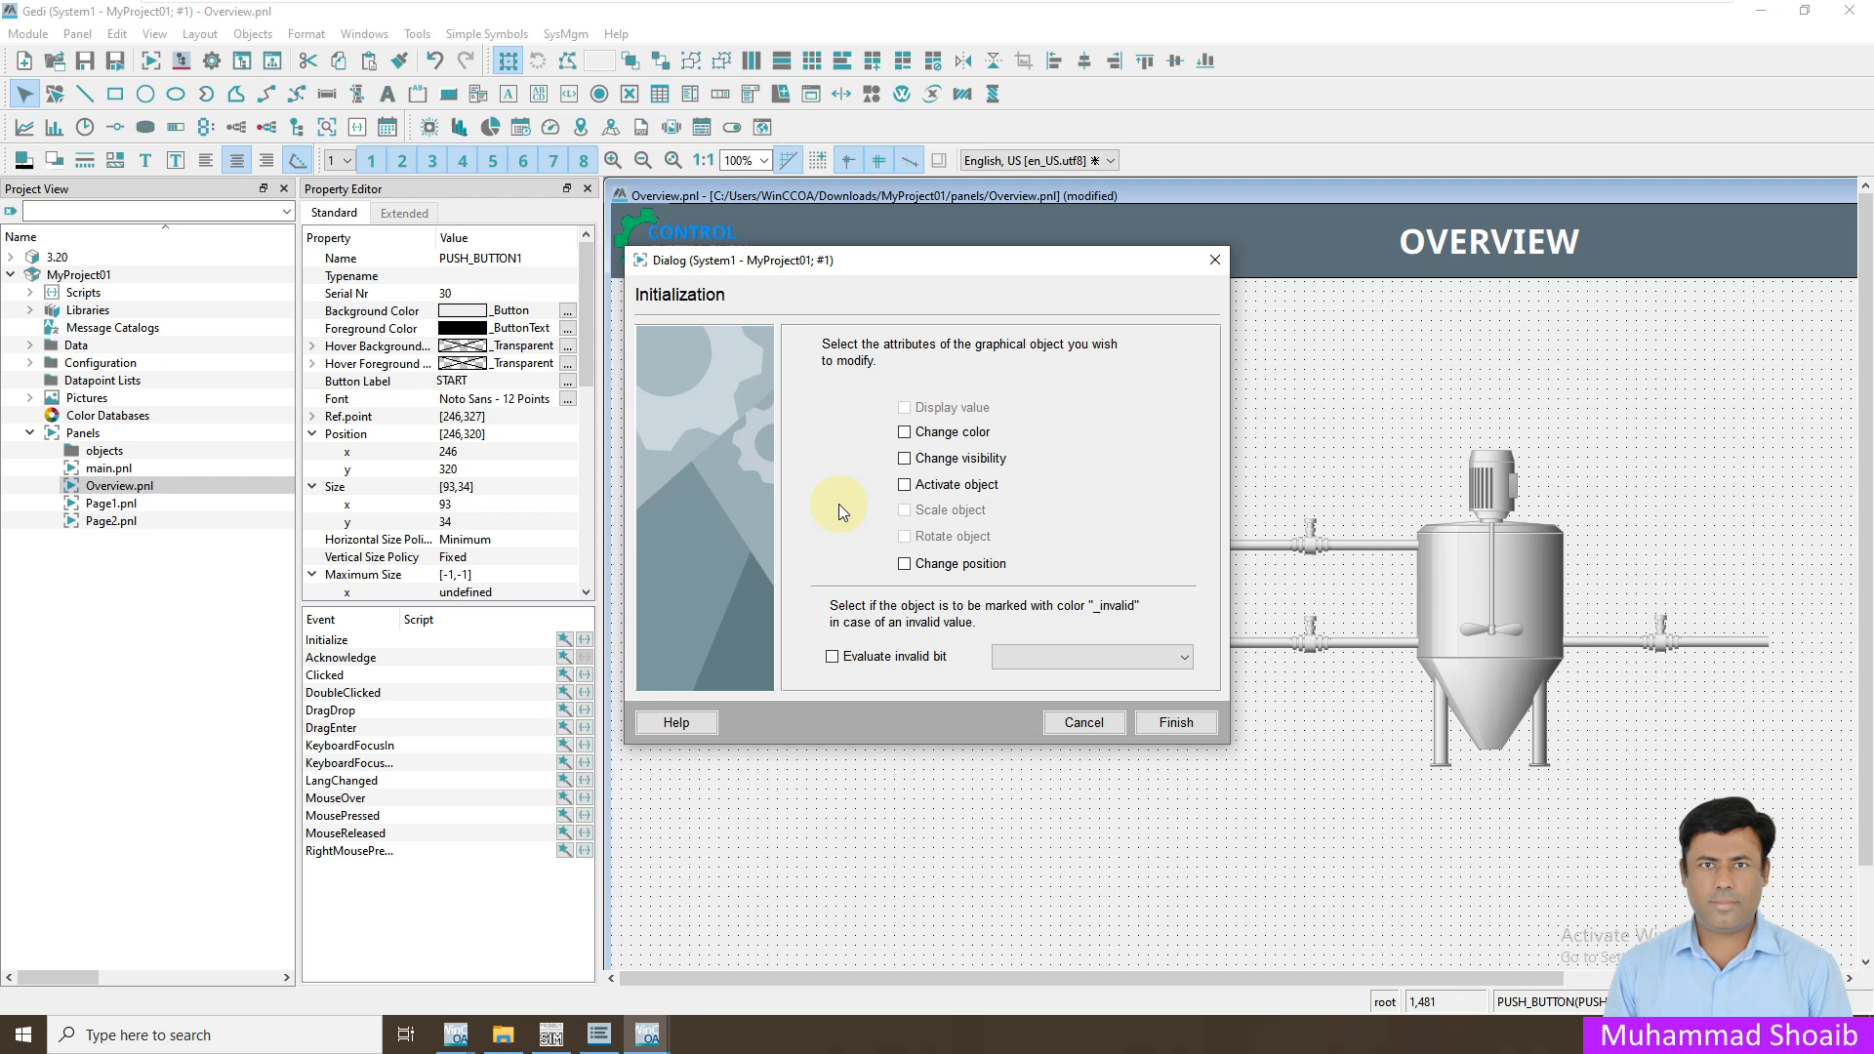
pyautogui.click(1083, 722)
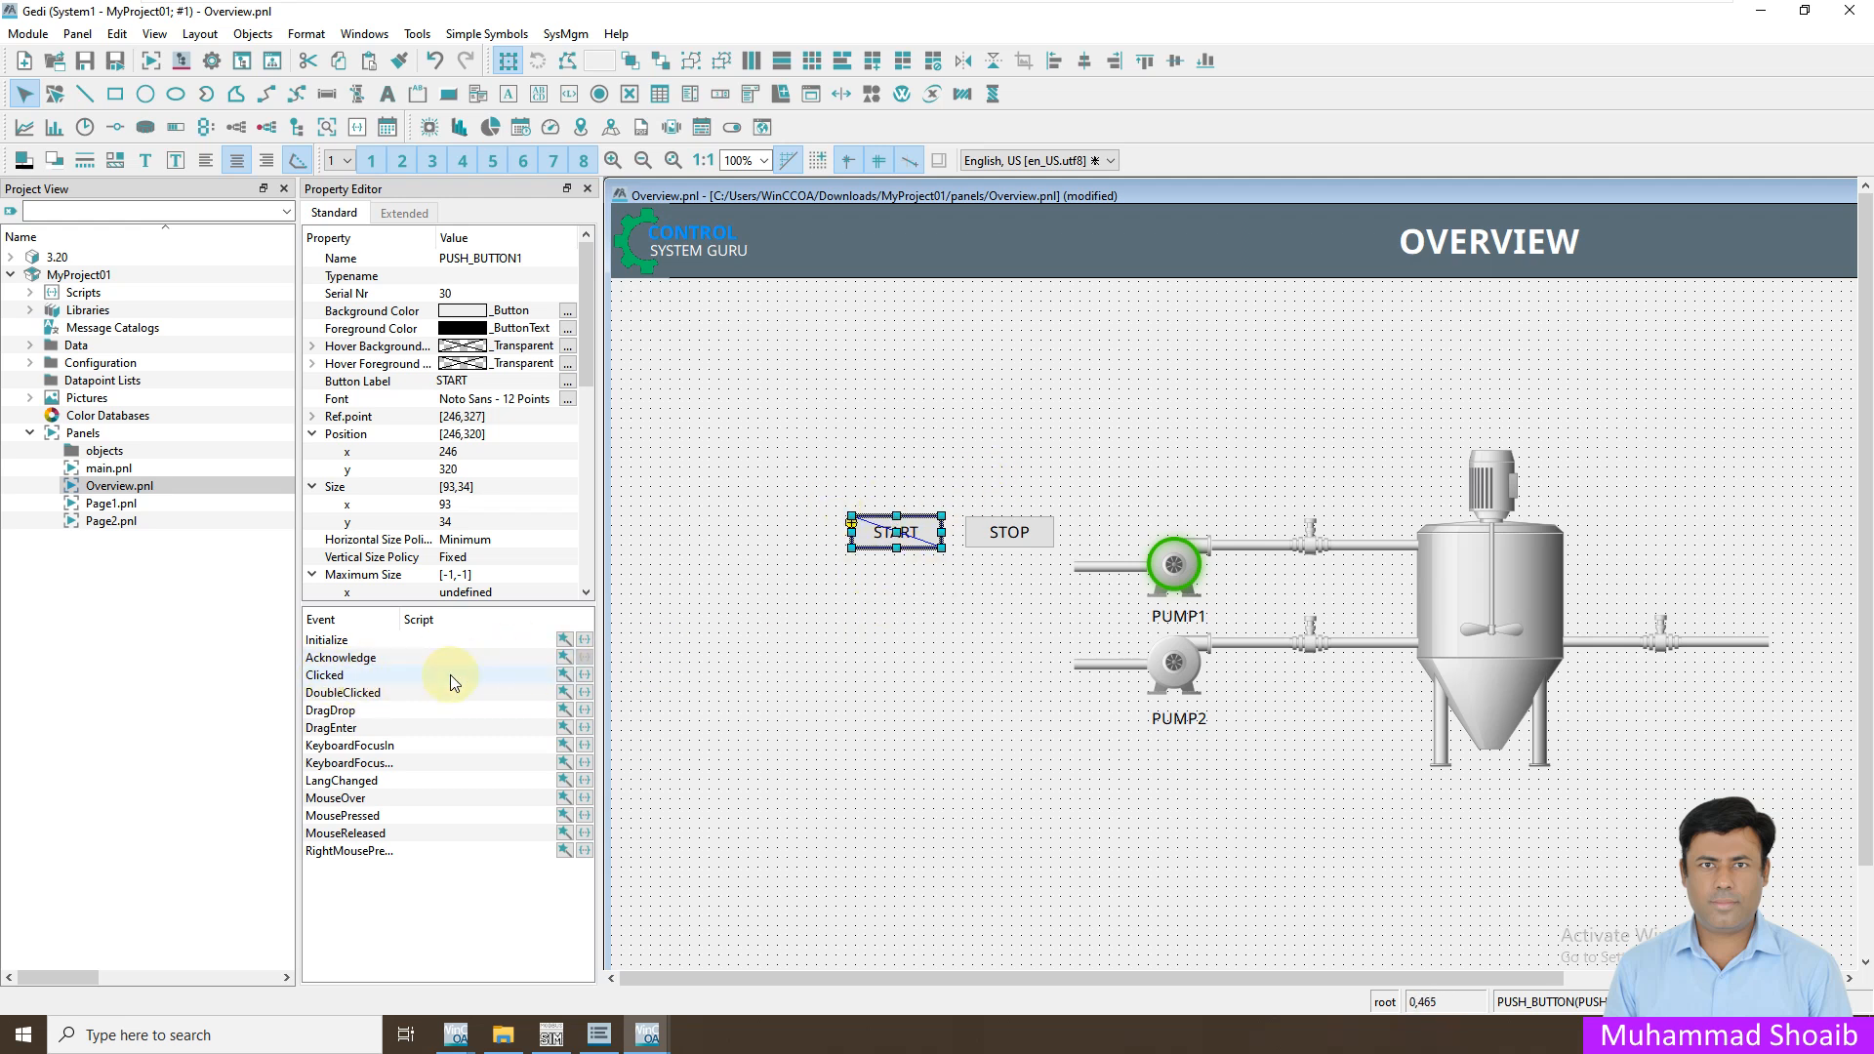
pyautogui.click(565, 675)
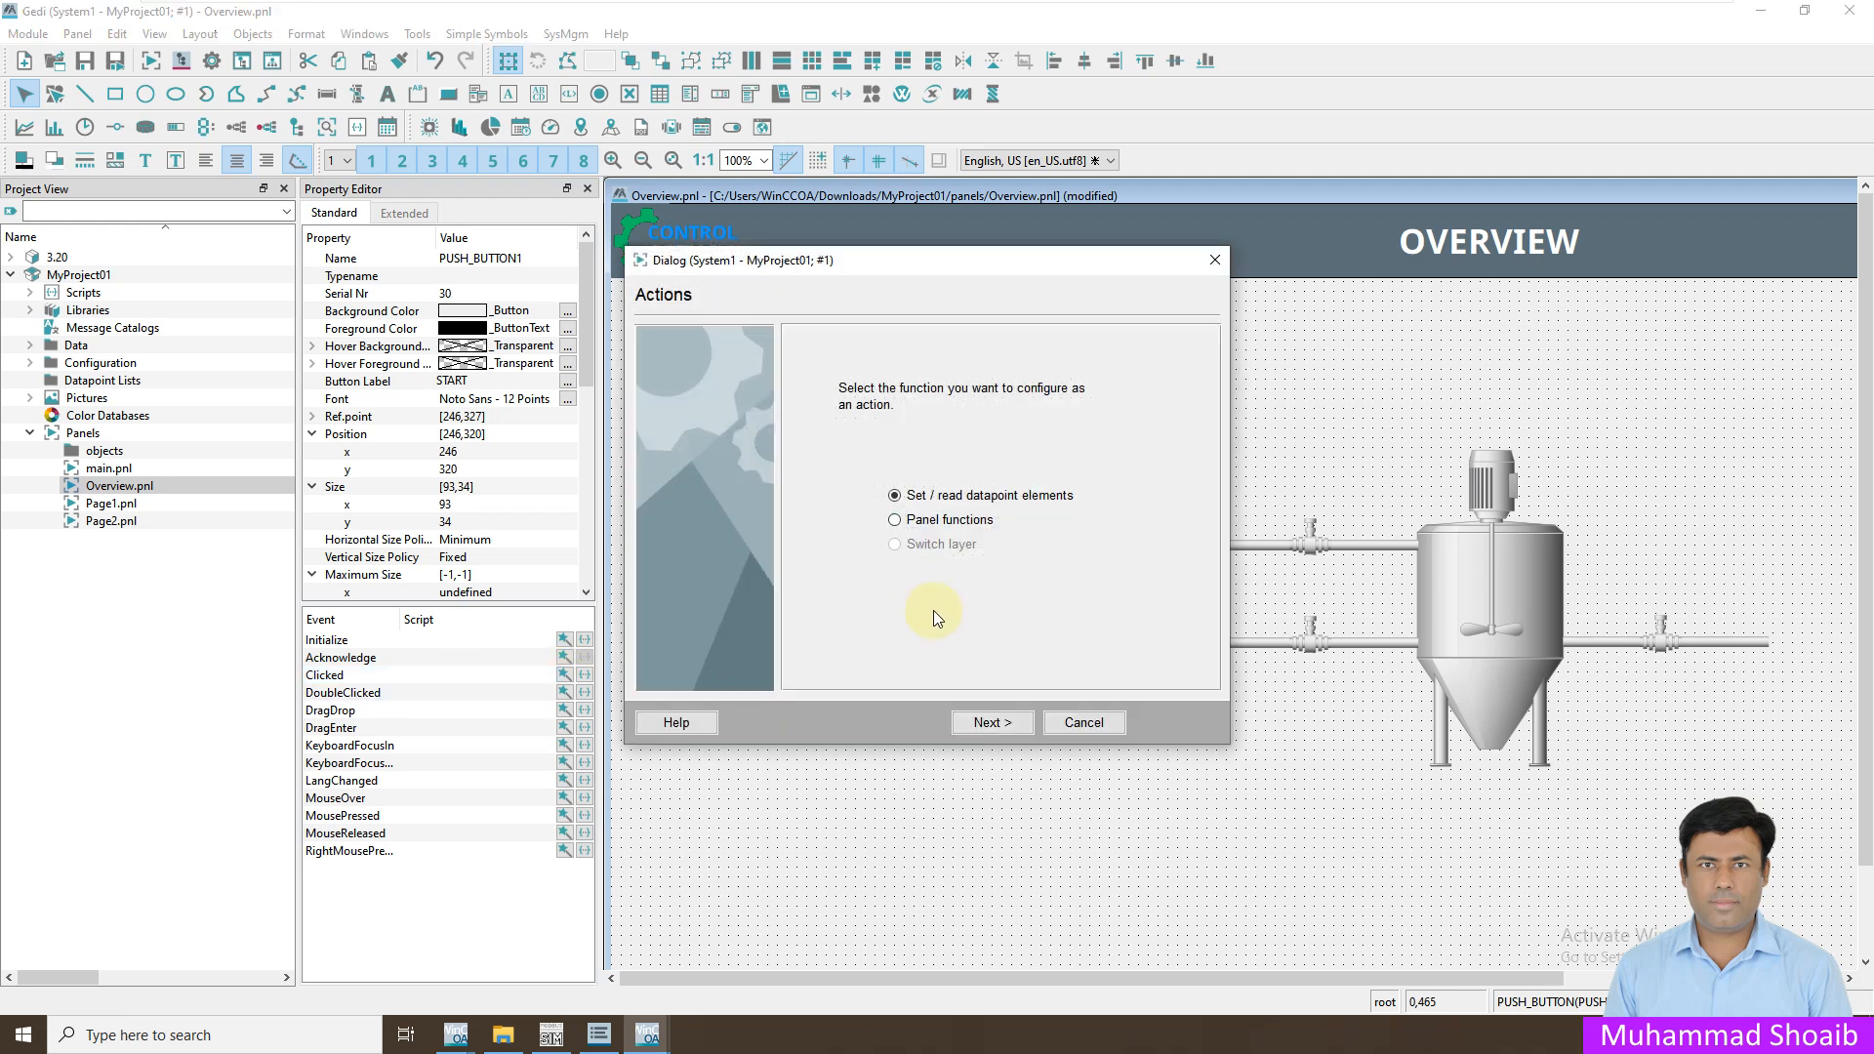
pyautogui.click(991, 724)
# - Assign M001.Feedback.Status.Run as the START action's datapoint element, excluding the system name
pyautogui.click(817, 371)
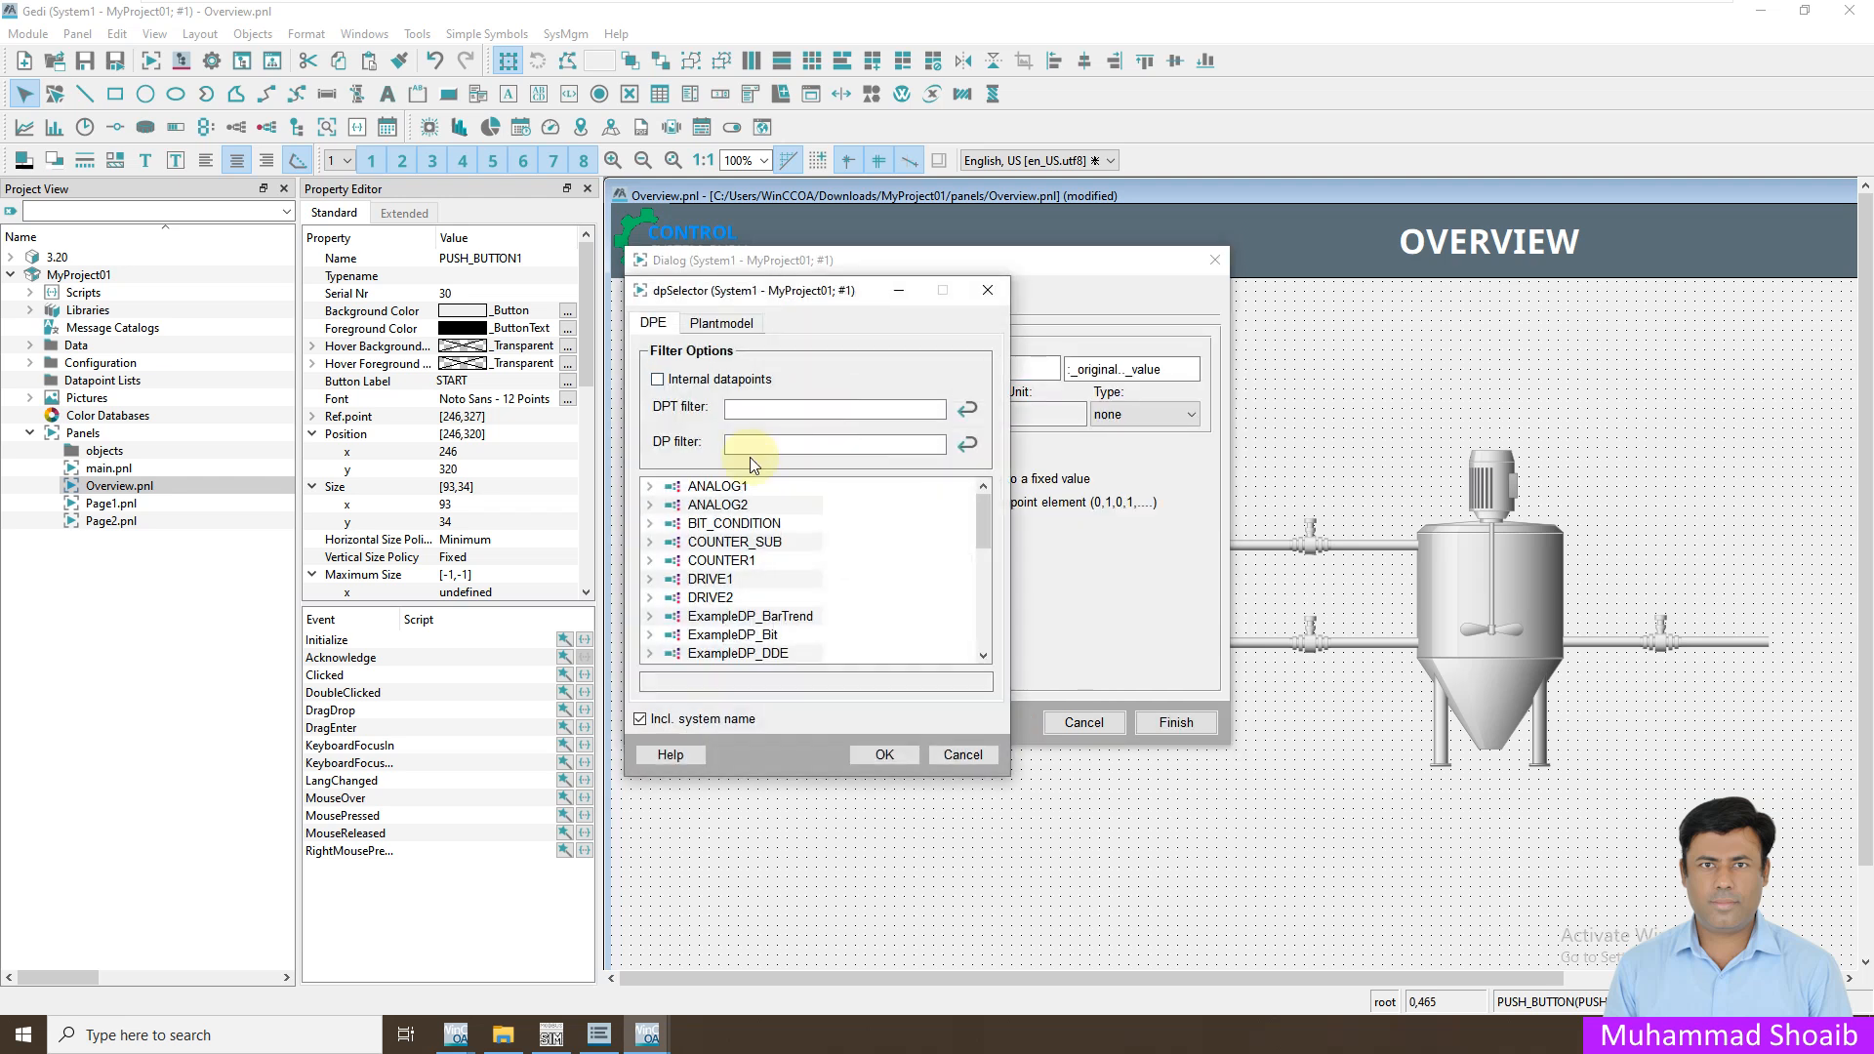
pyautogui.moveTo(987, 520); pyautogui.dragTo(987, 580)
pyautogui.click(650, 574)
pyautogui.click(669, 593)
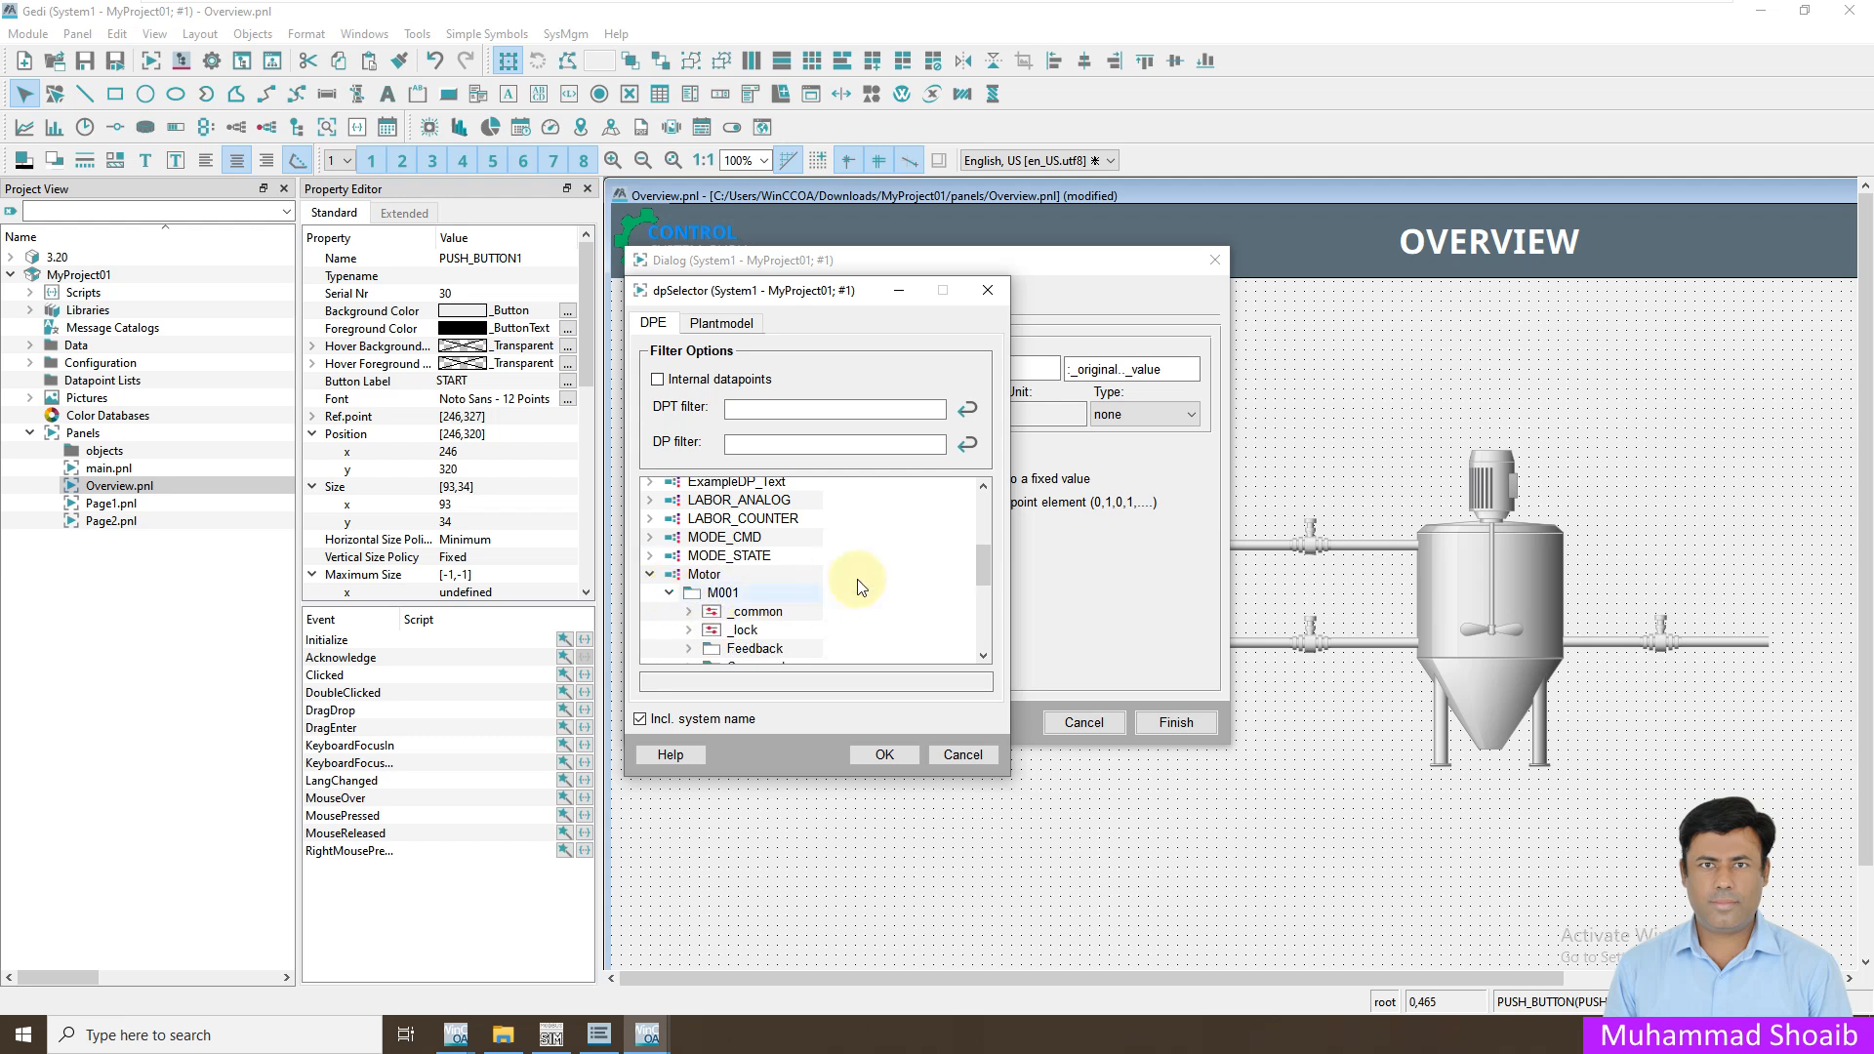
pyautogui.scroll(-2, 953, 595)
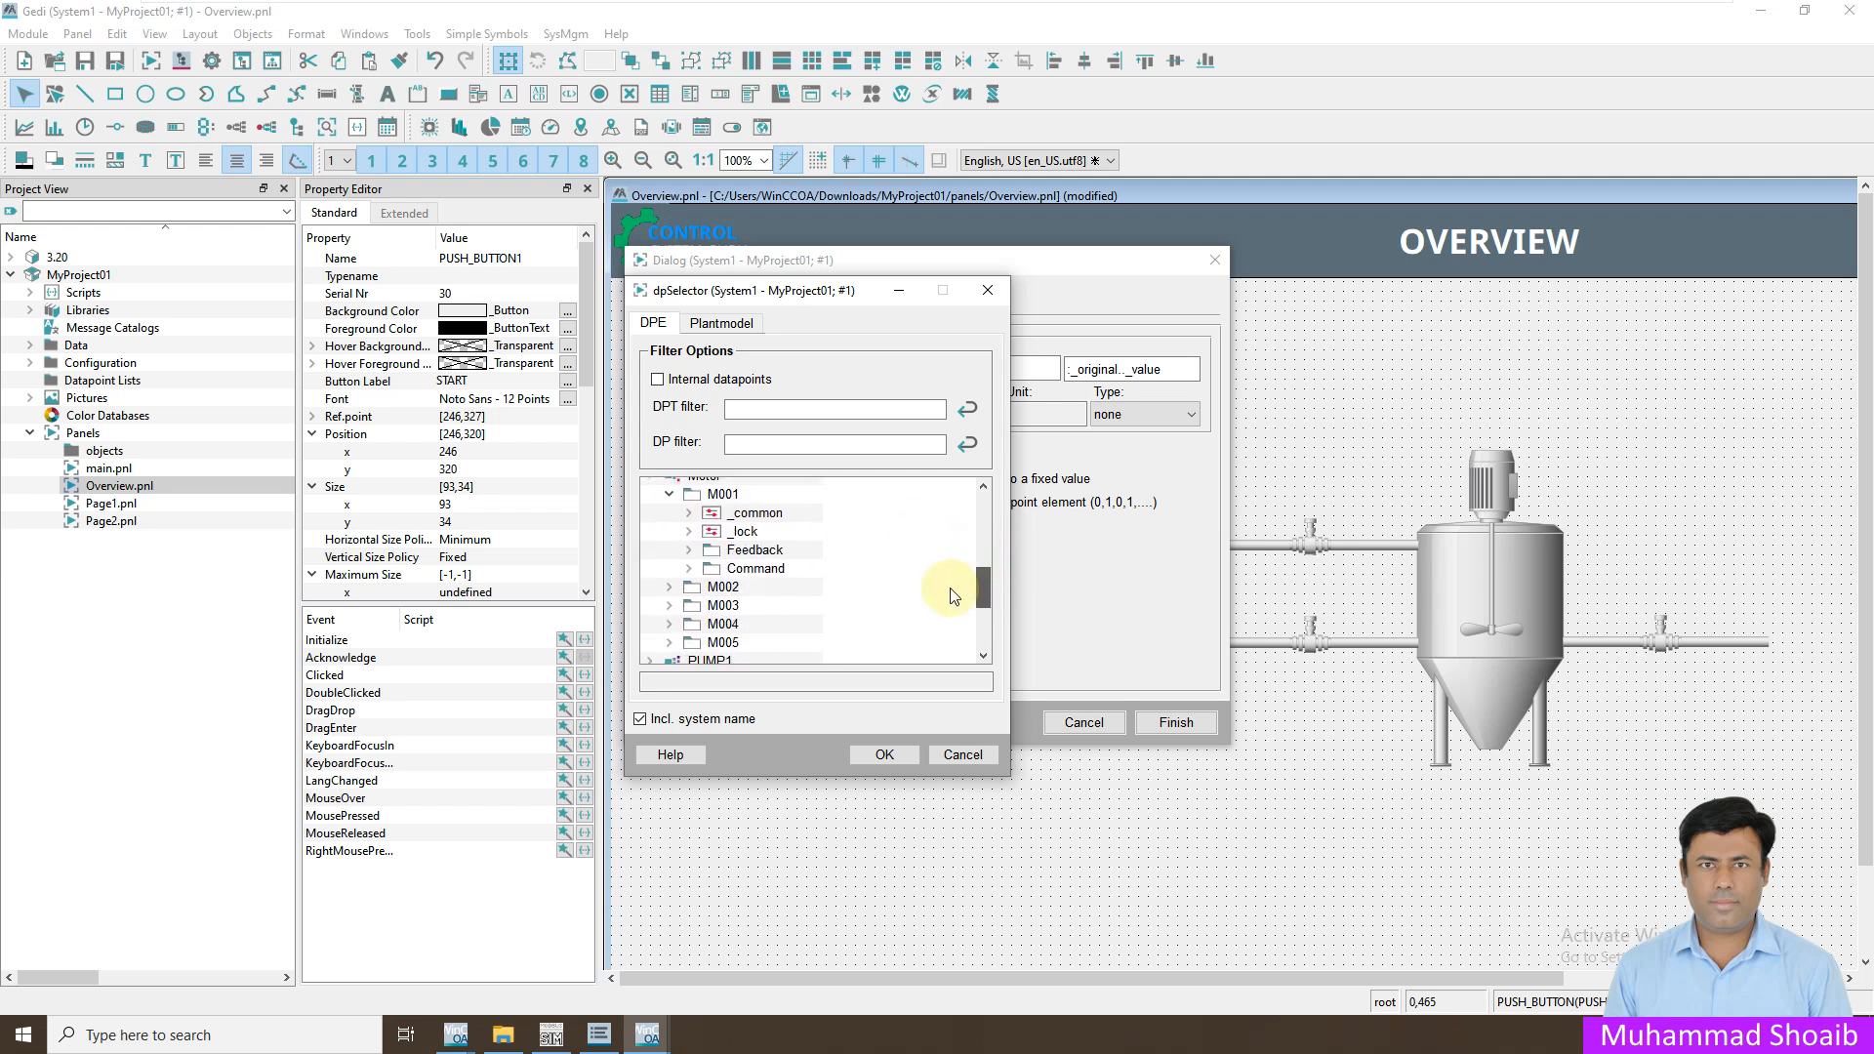
pyautogui.click(688, 550)
pyautogui.click(710, 605)
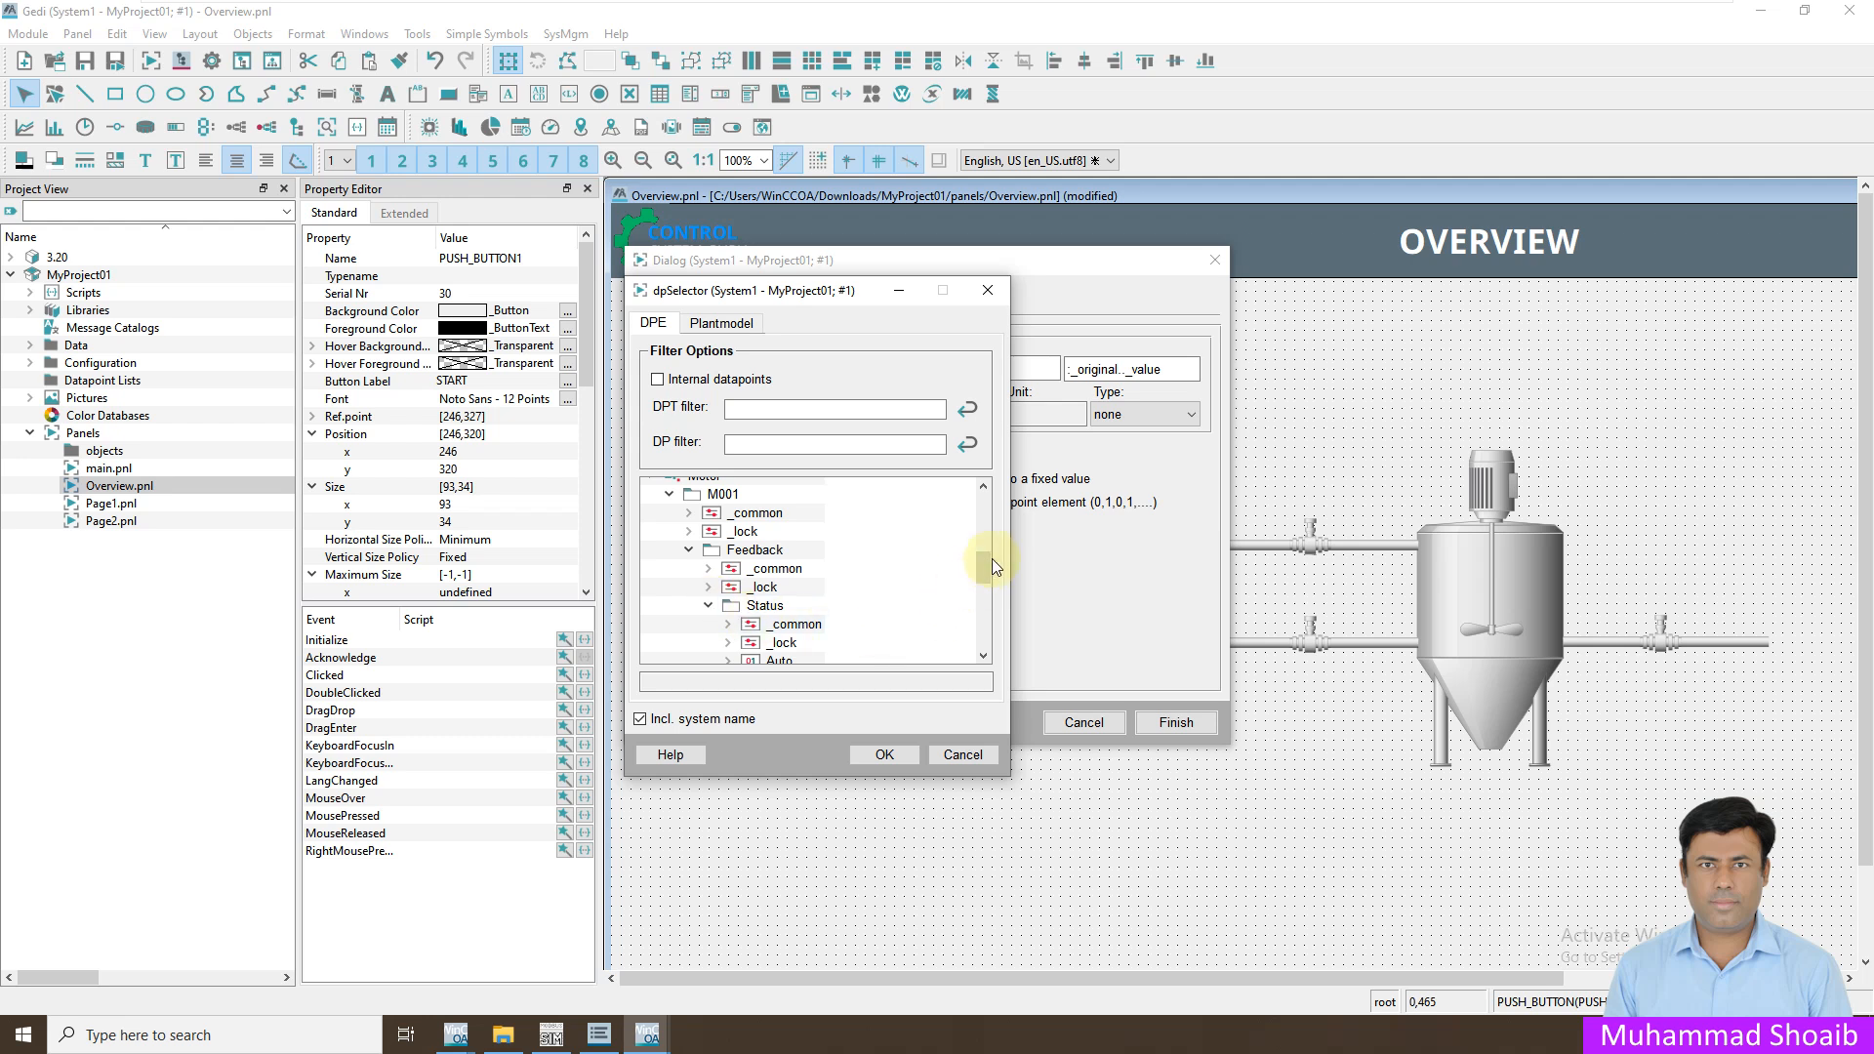
pyautogui.scroll(-2, 984, 566)
pyautogui.click(777, 588)
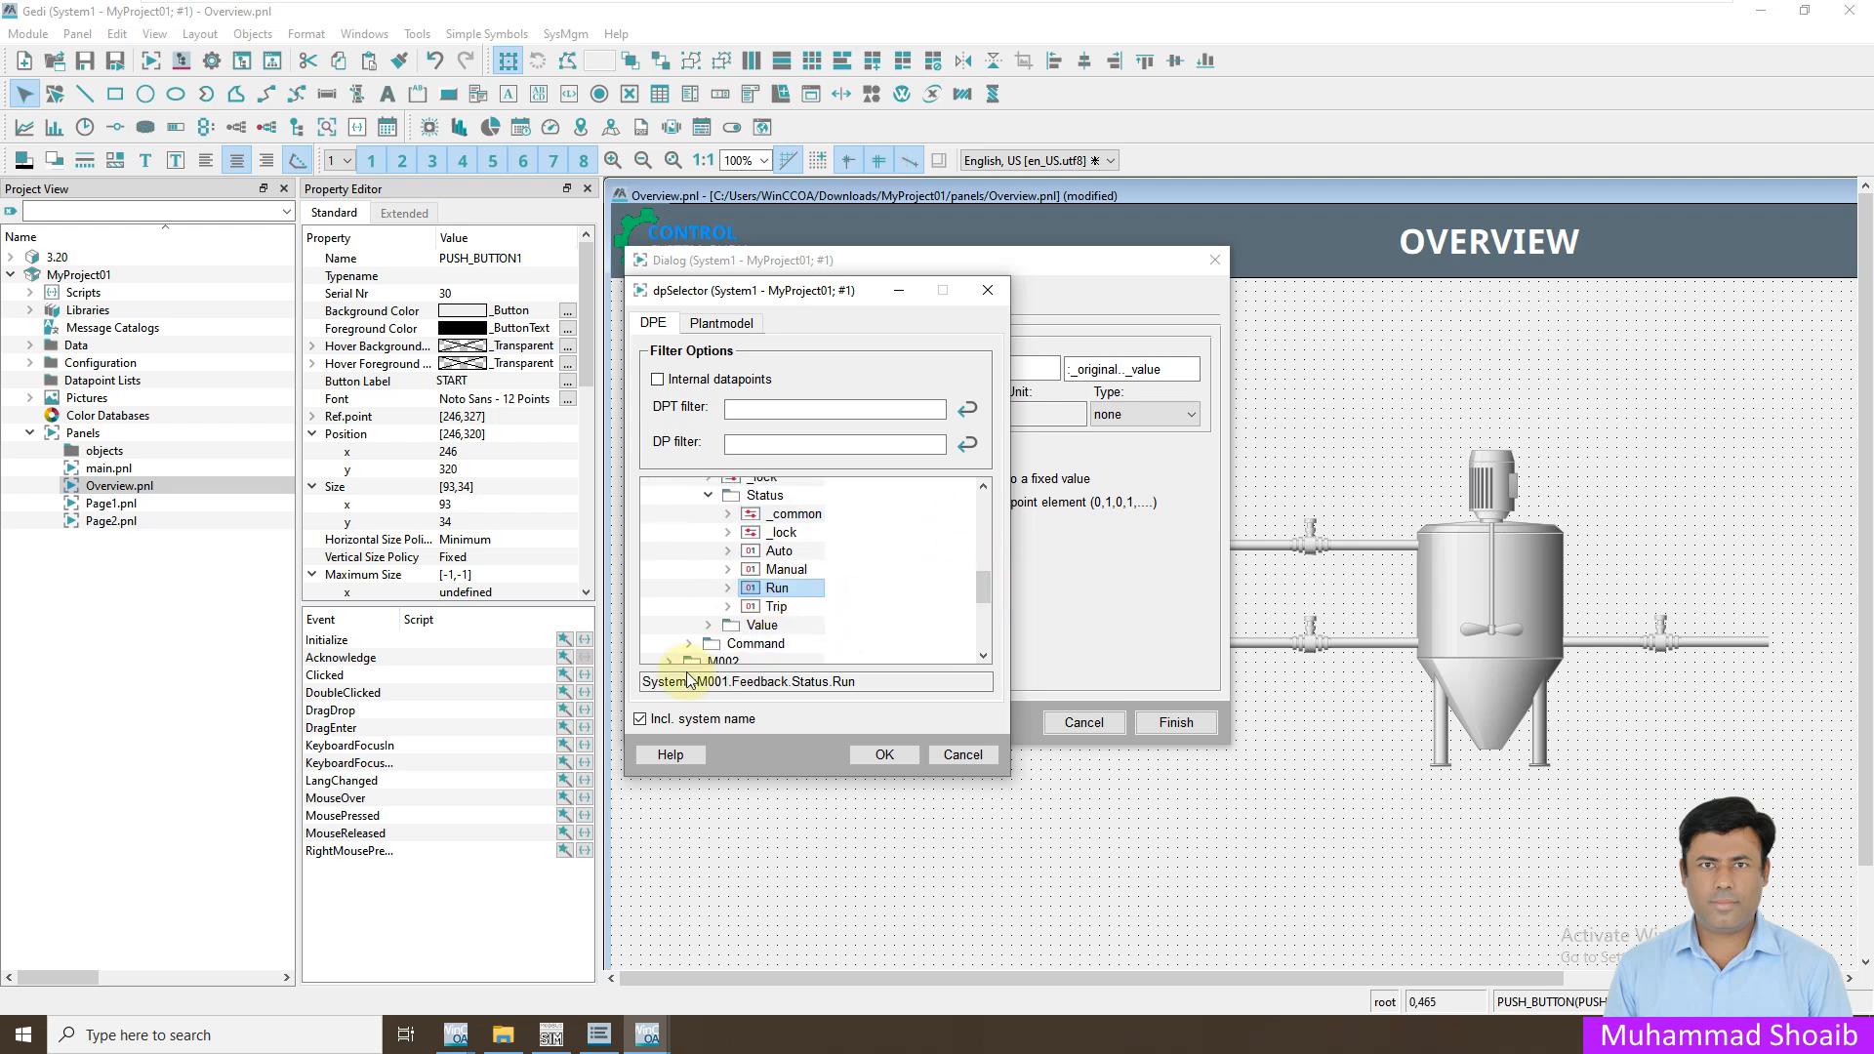
pyautogui.click(640, 719)
pyautogui.click(884, 757)
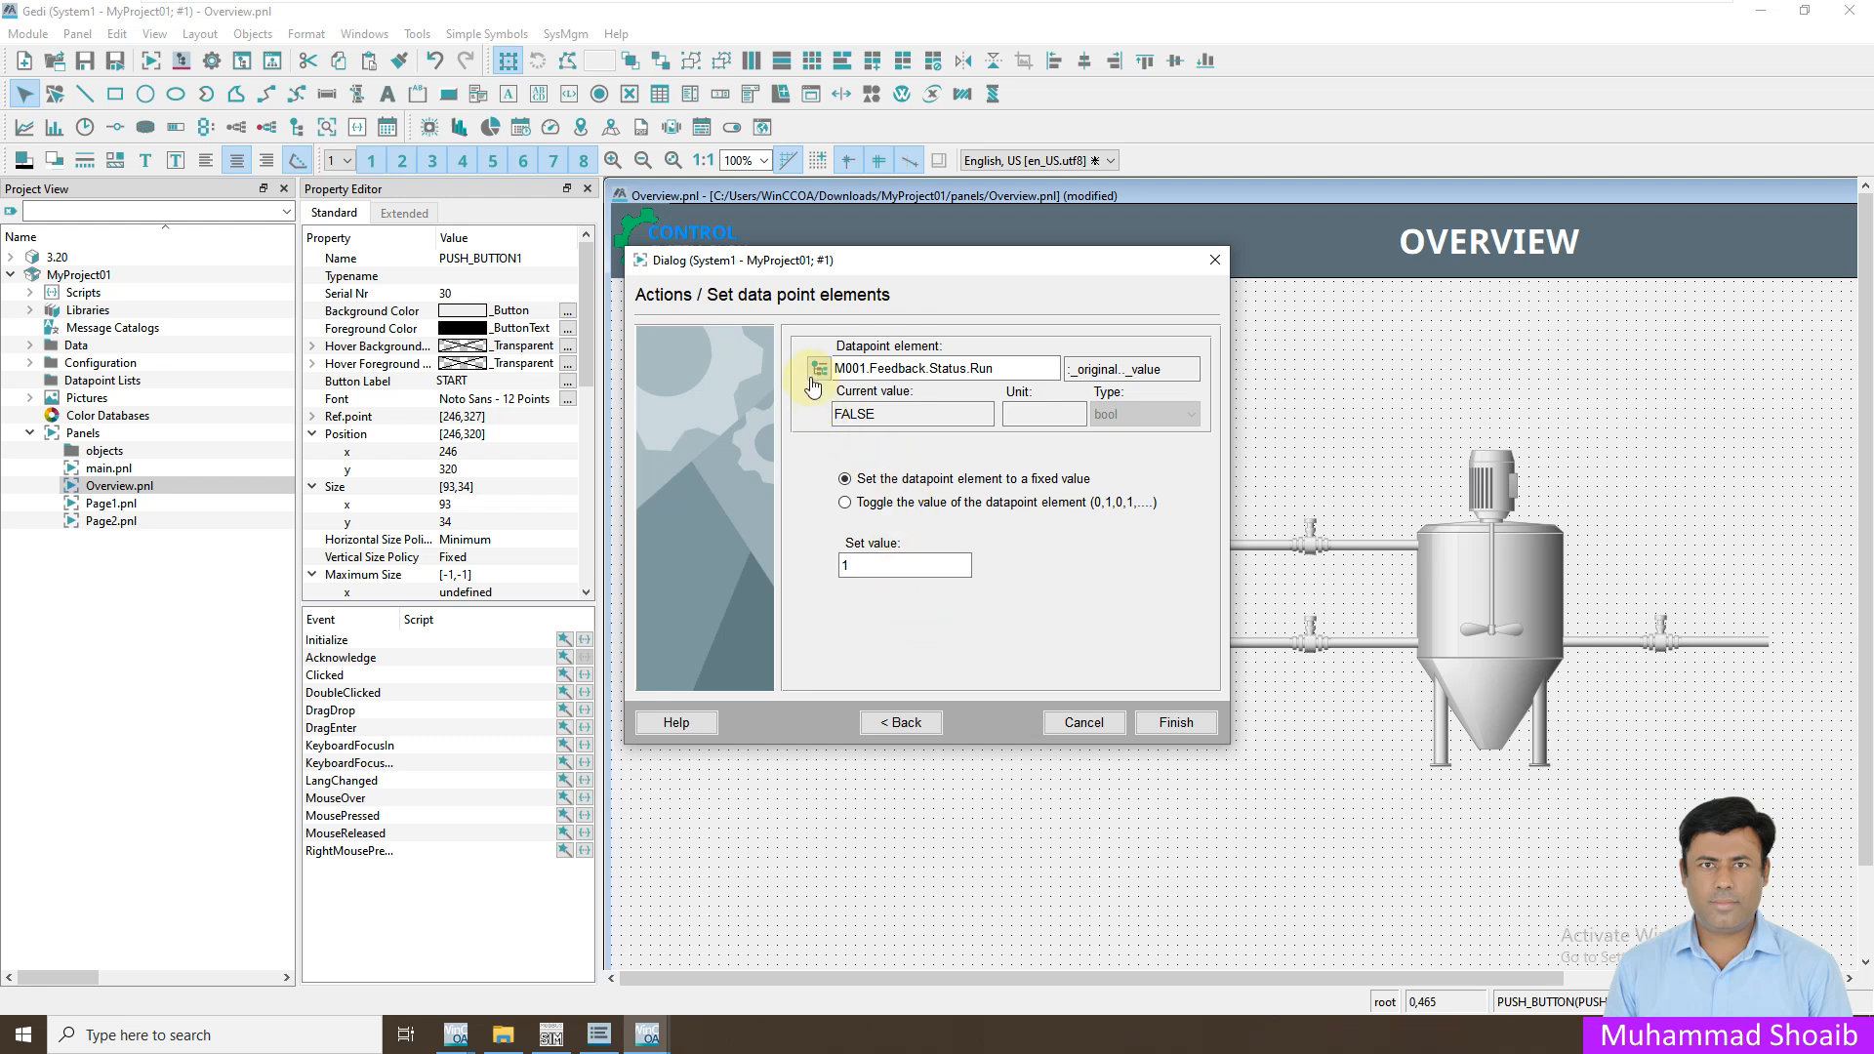
# - Set the datapoint element to a fixed value of 1 and finish the START button's action
pyautogui.moveTo(847, 267); pyautogui.dragTo(1222, 217)
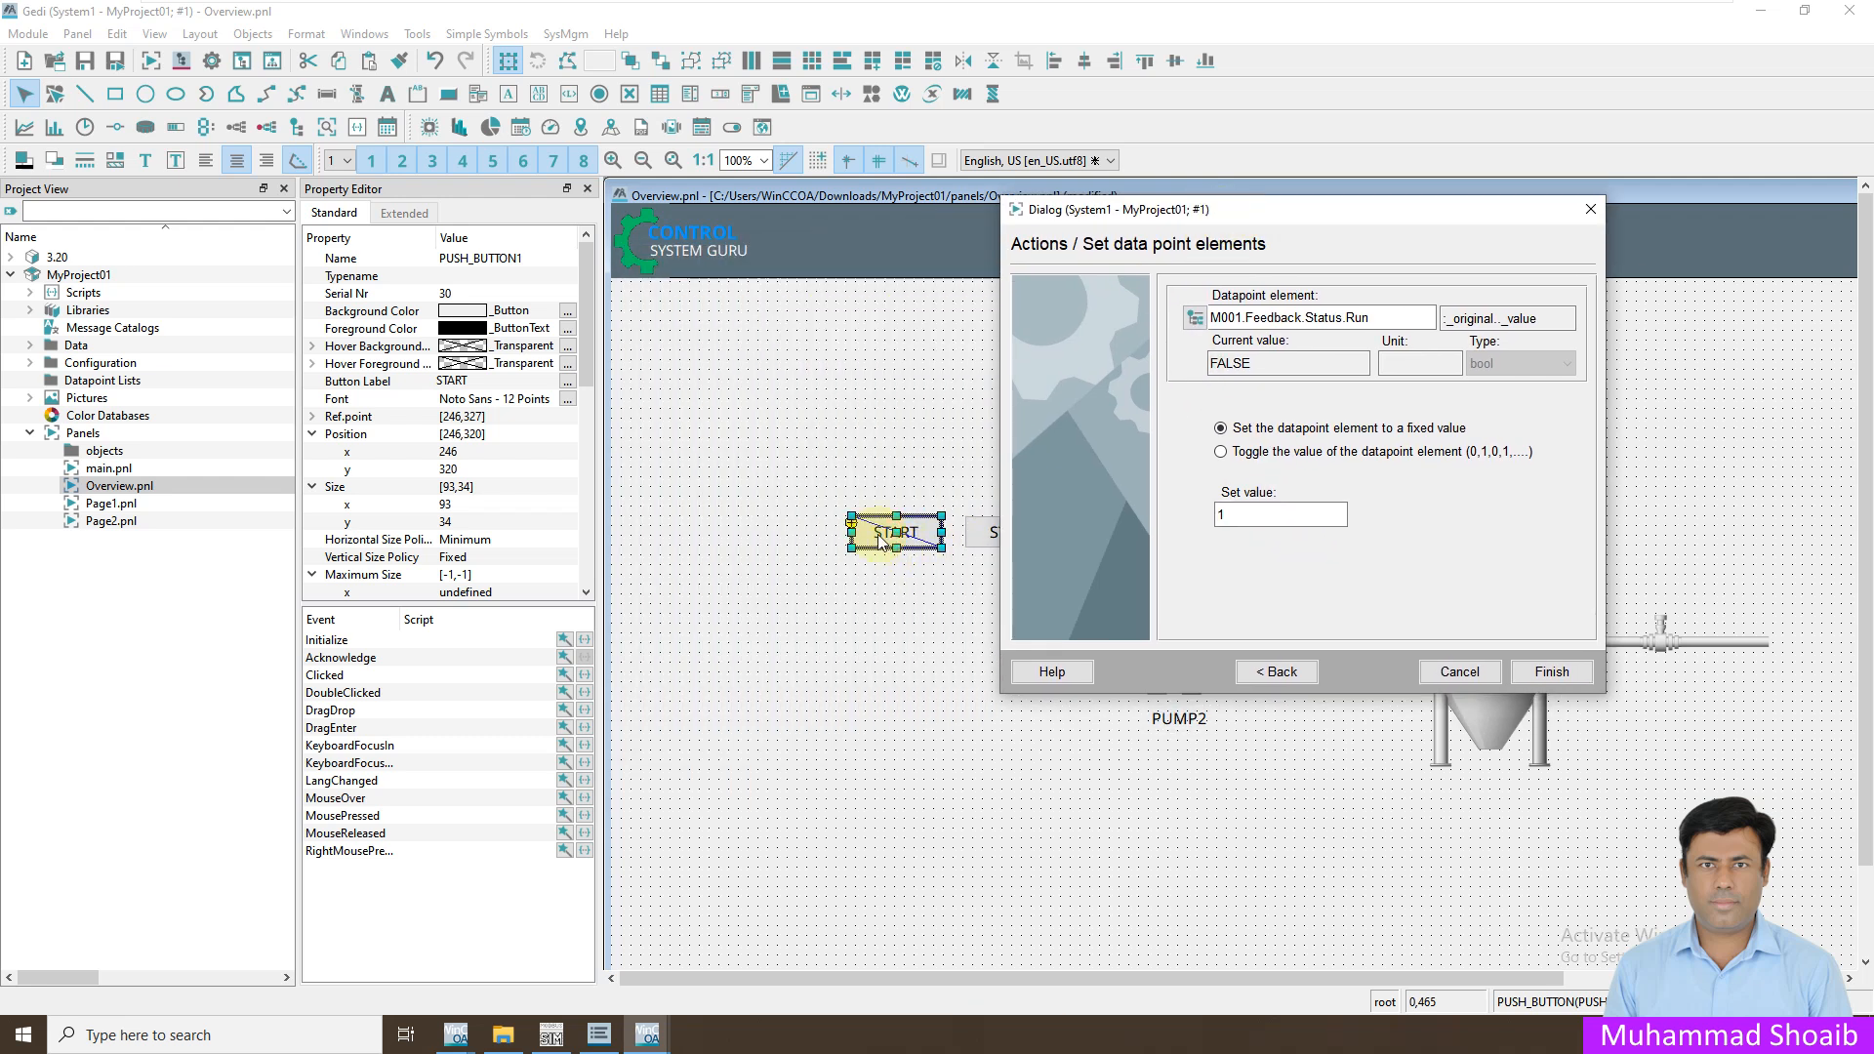
pyautogui.doubleClick(1222, 515)
pyautogui.press('BackSpace')
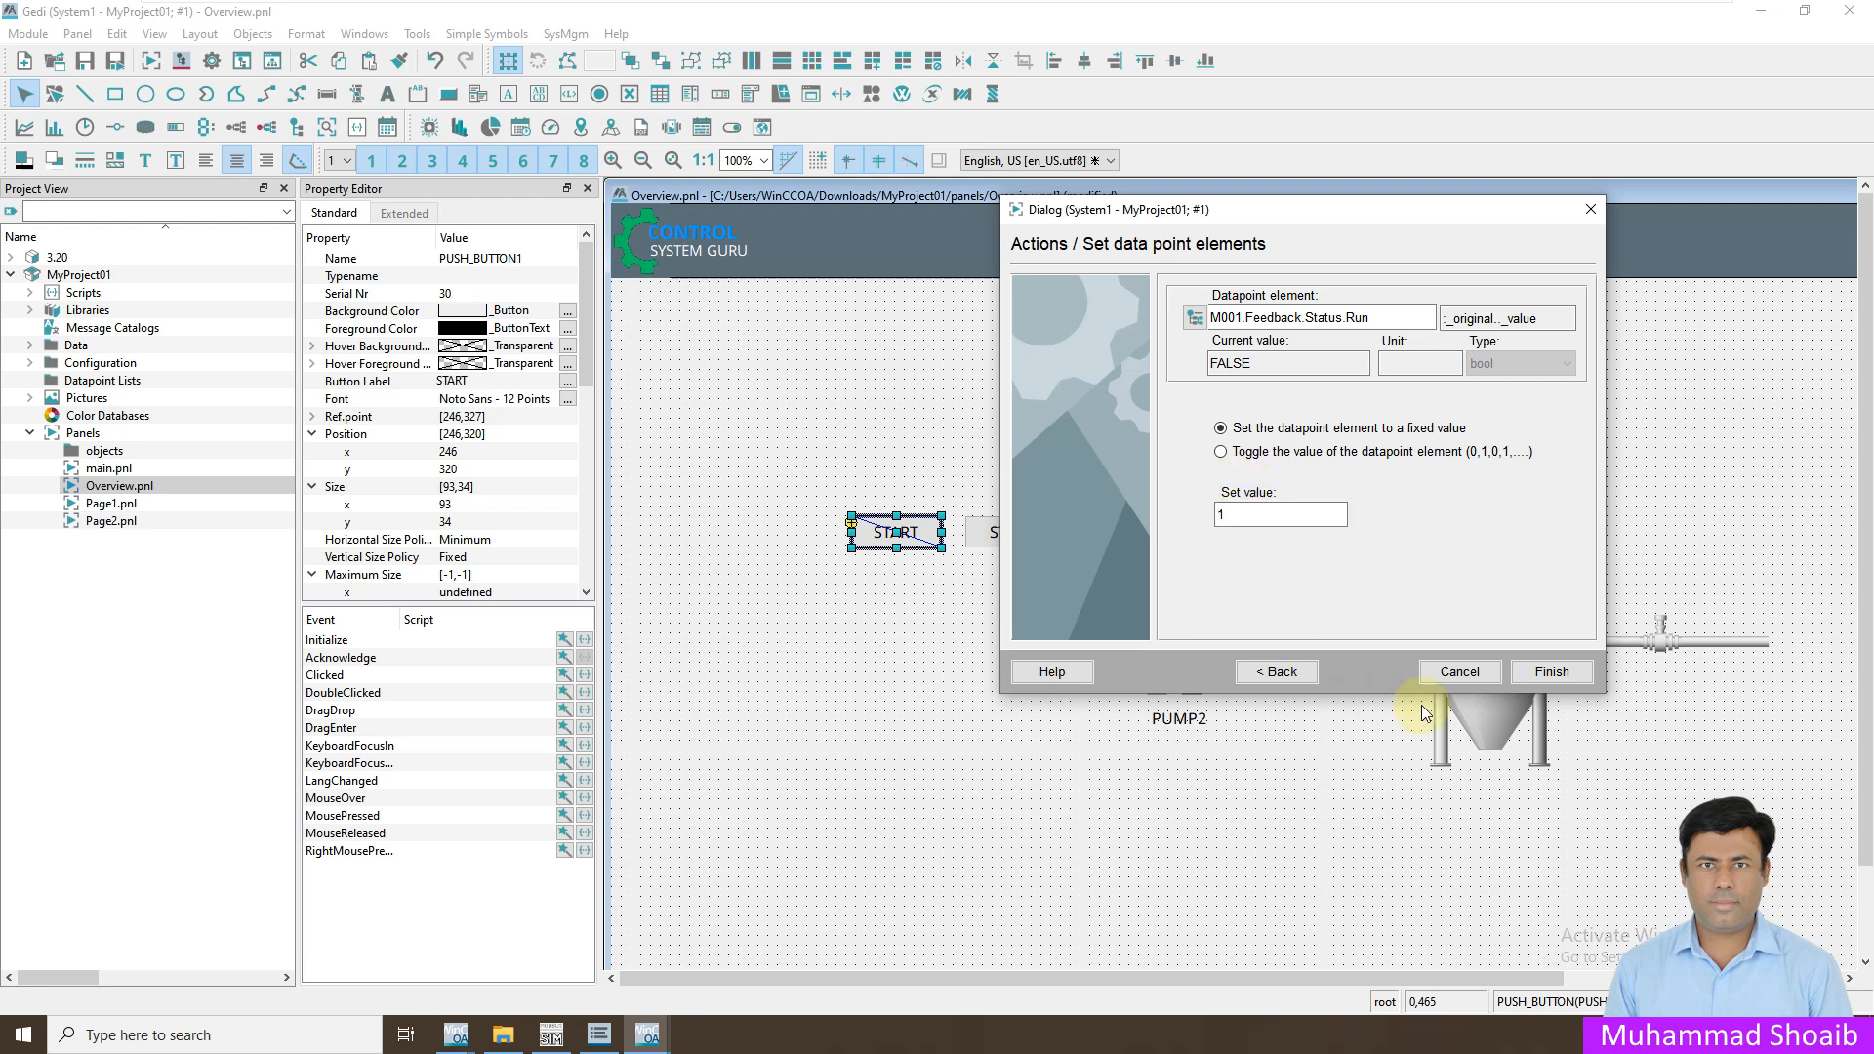
pyautogui.click(1551, 671)
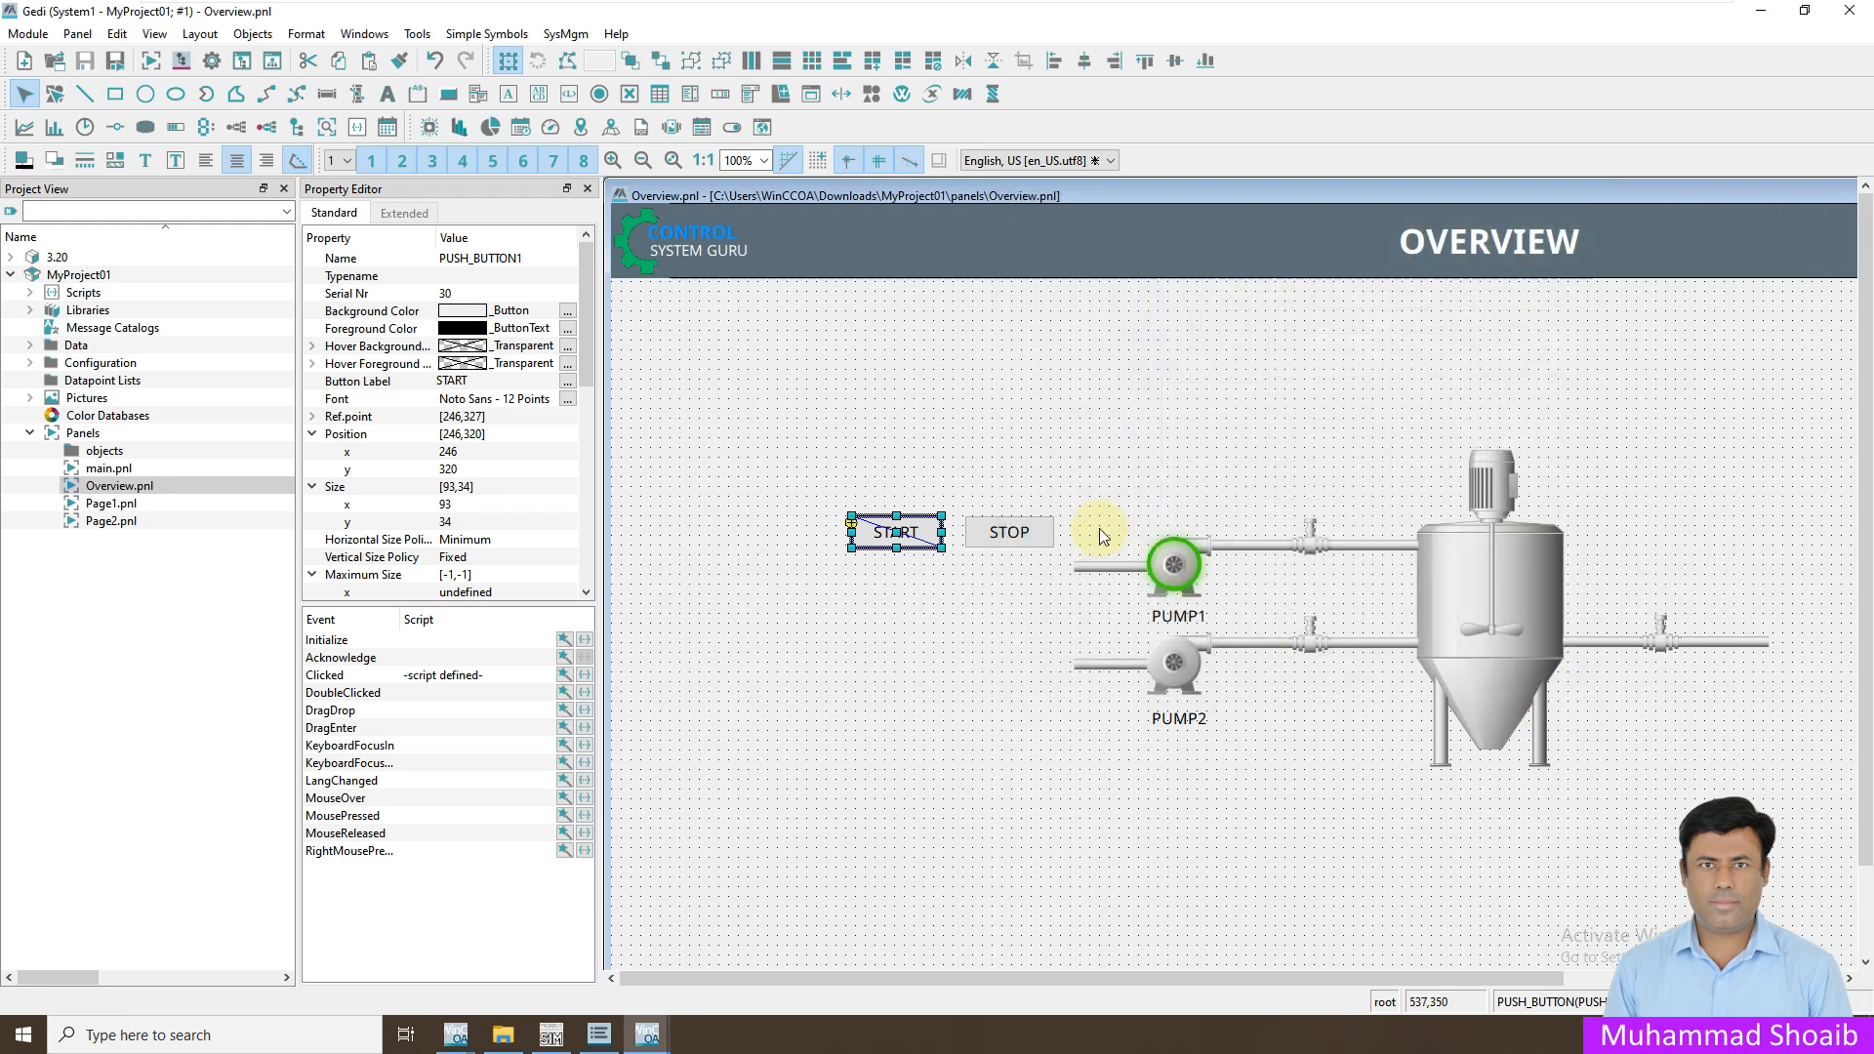
# - Begin an action for the STOP button's Clicked event with the Set / read datapoint elements function
pyautogui.click(1027, 527)
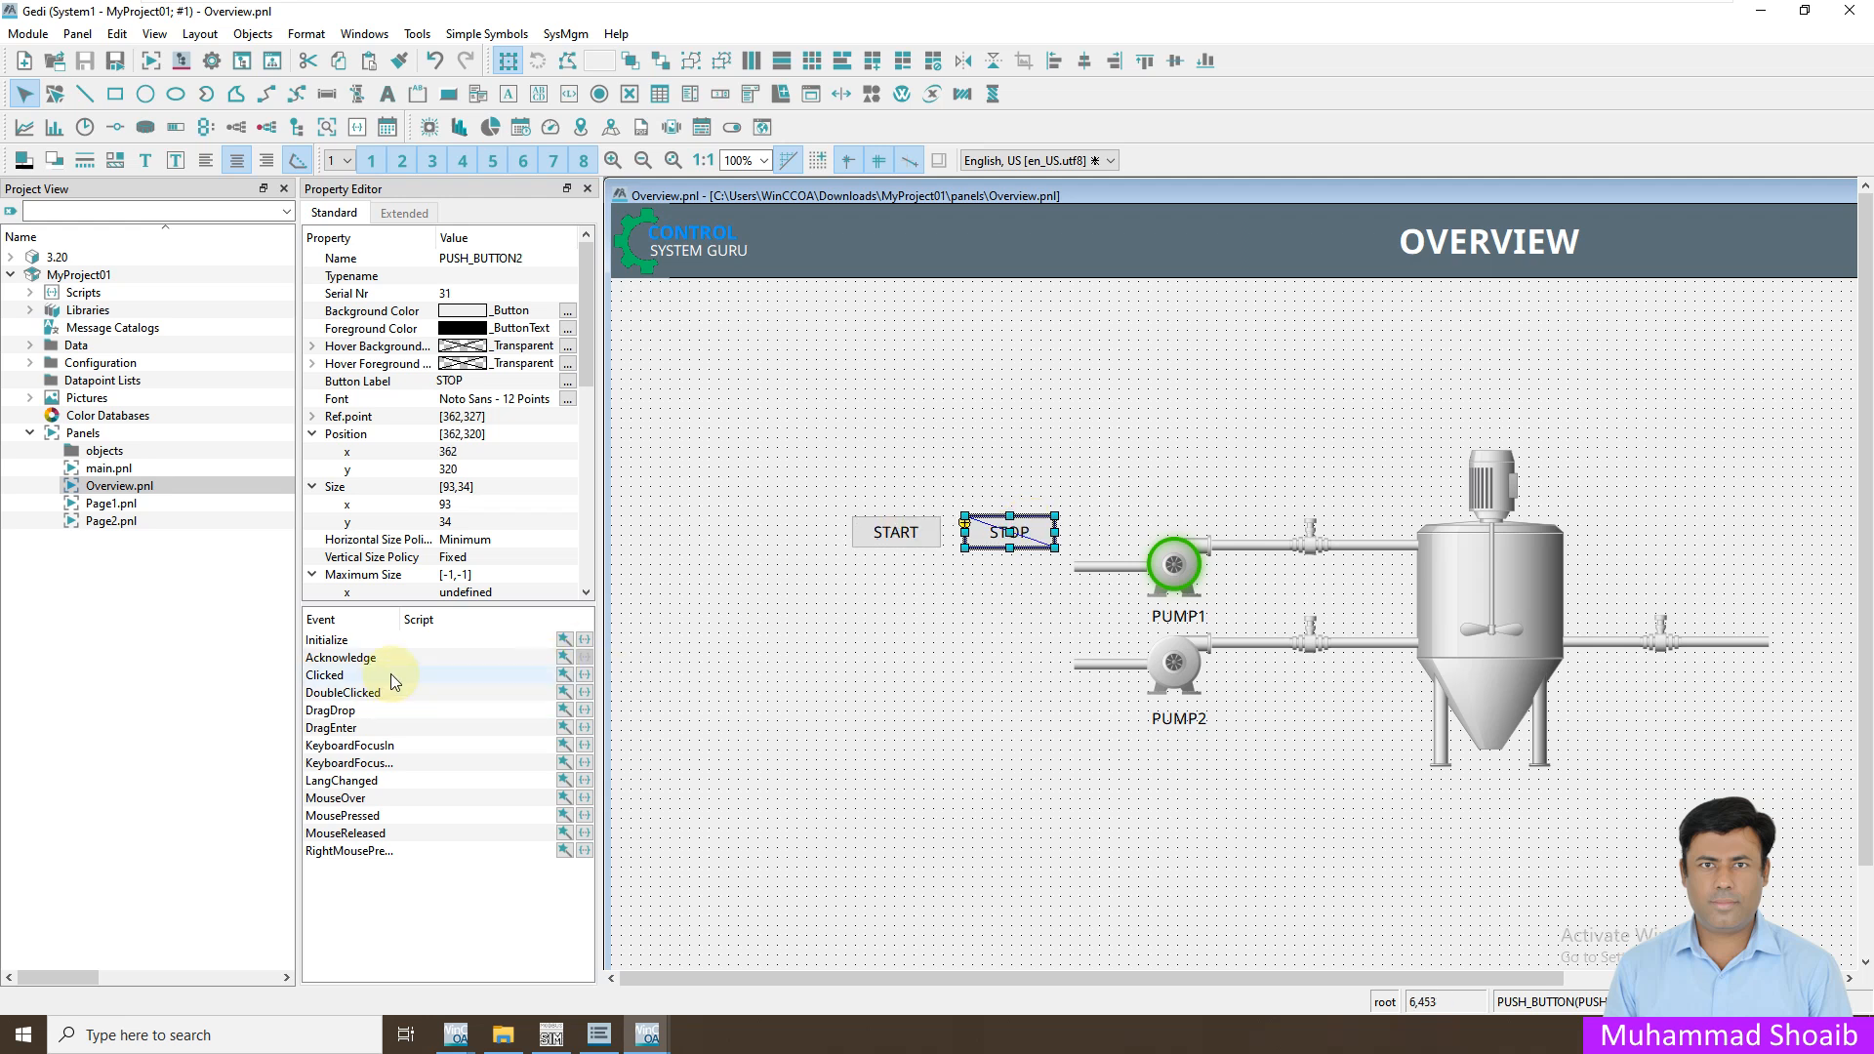
pyautogui.click(566, 674)
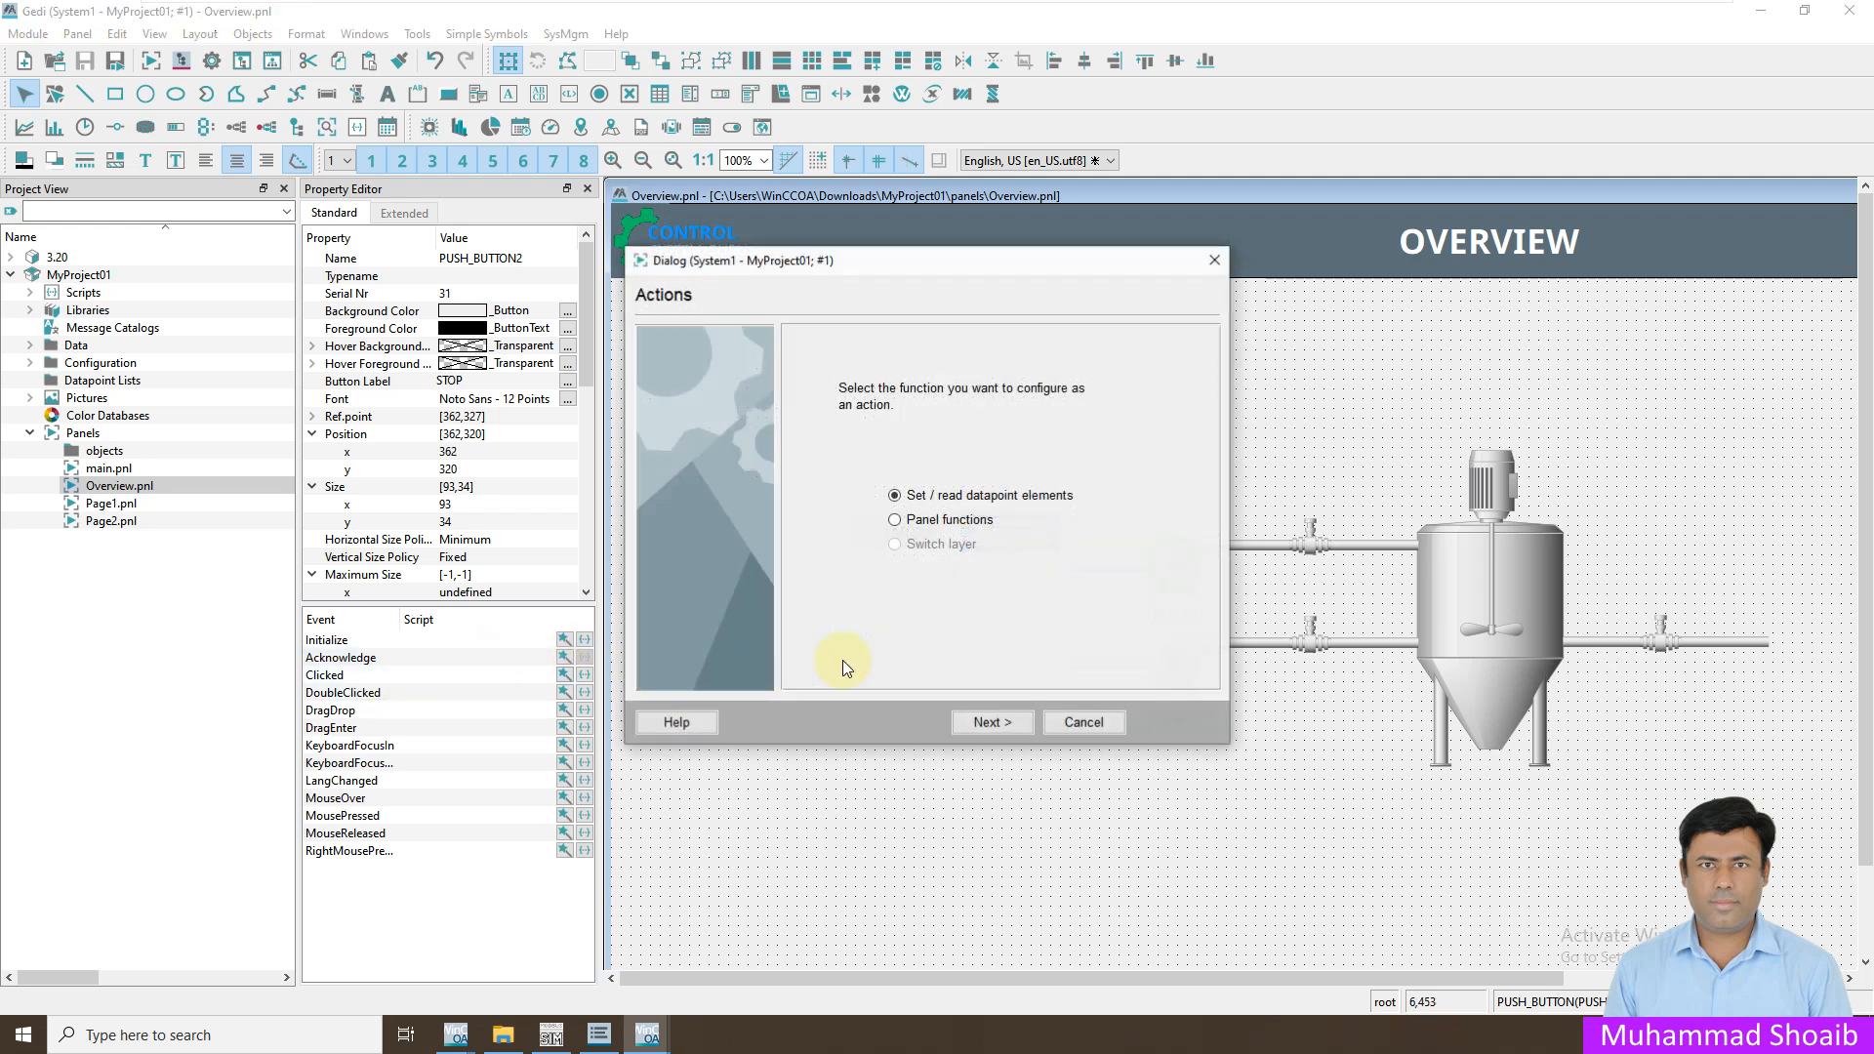
pyautogui.click(992, 721)
# - Assign M001.Feedback.Status.Run as the STOP action's datapoint element, excluding the system name
pyautogui.click(820, 370)
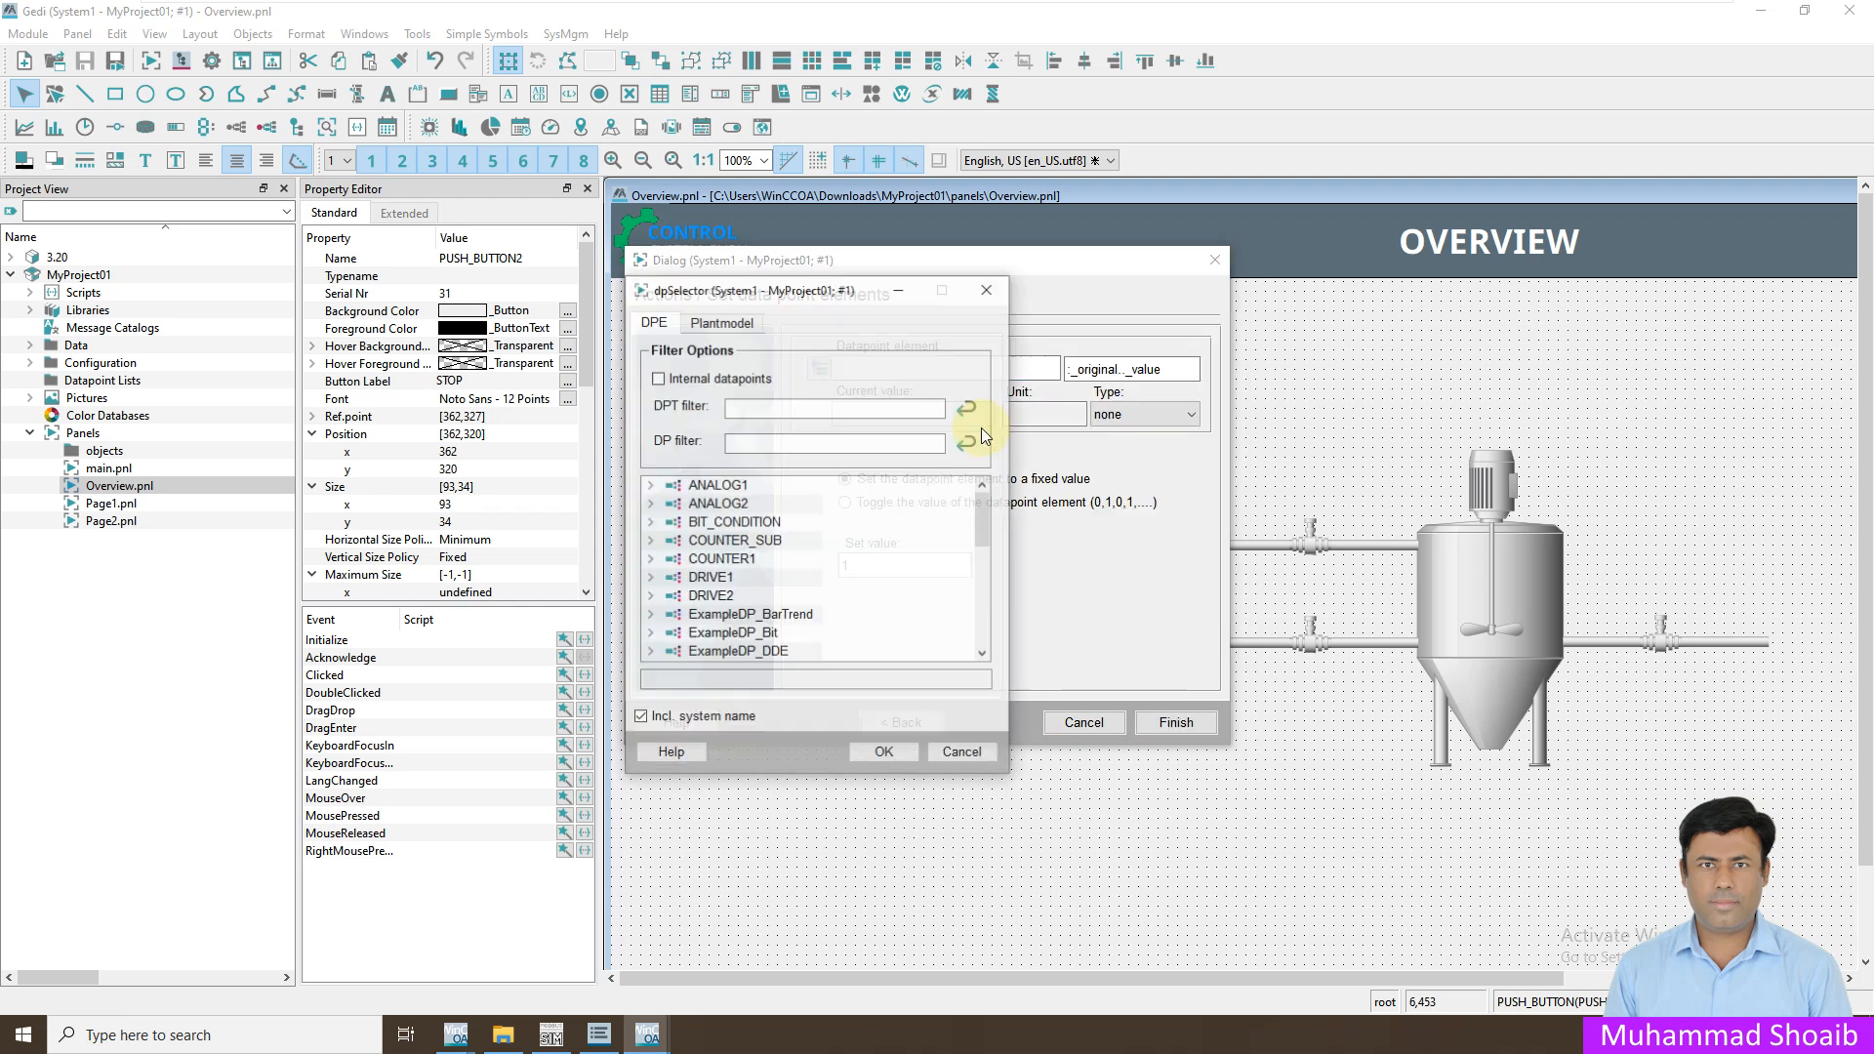
pyautogui.moveTo(982, 492); pyautogui.dragTo(932, 598)
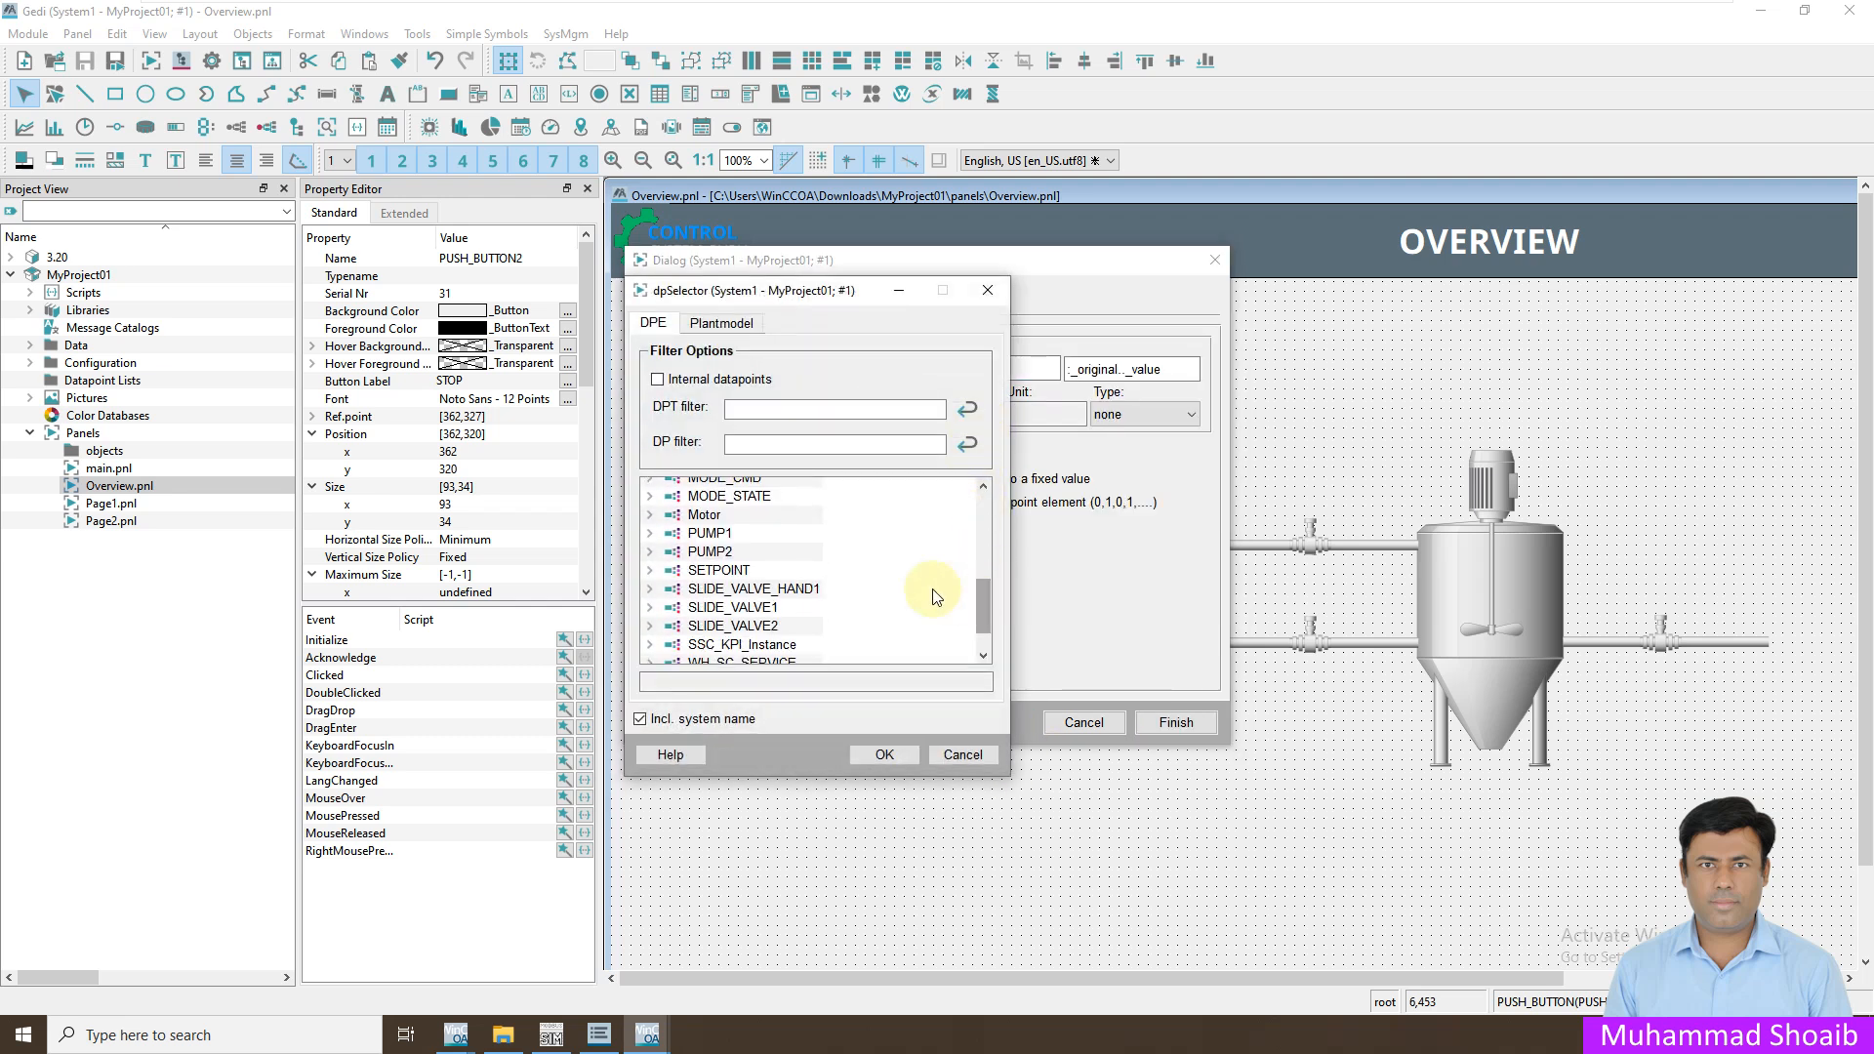
pyautogui.click(649, 514)
pyautogui.click(669, 533)
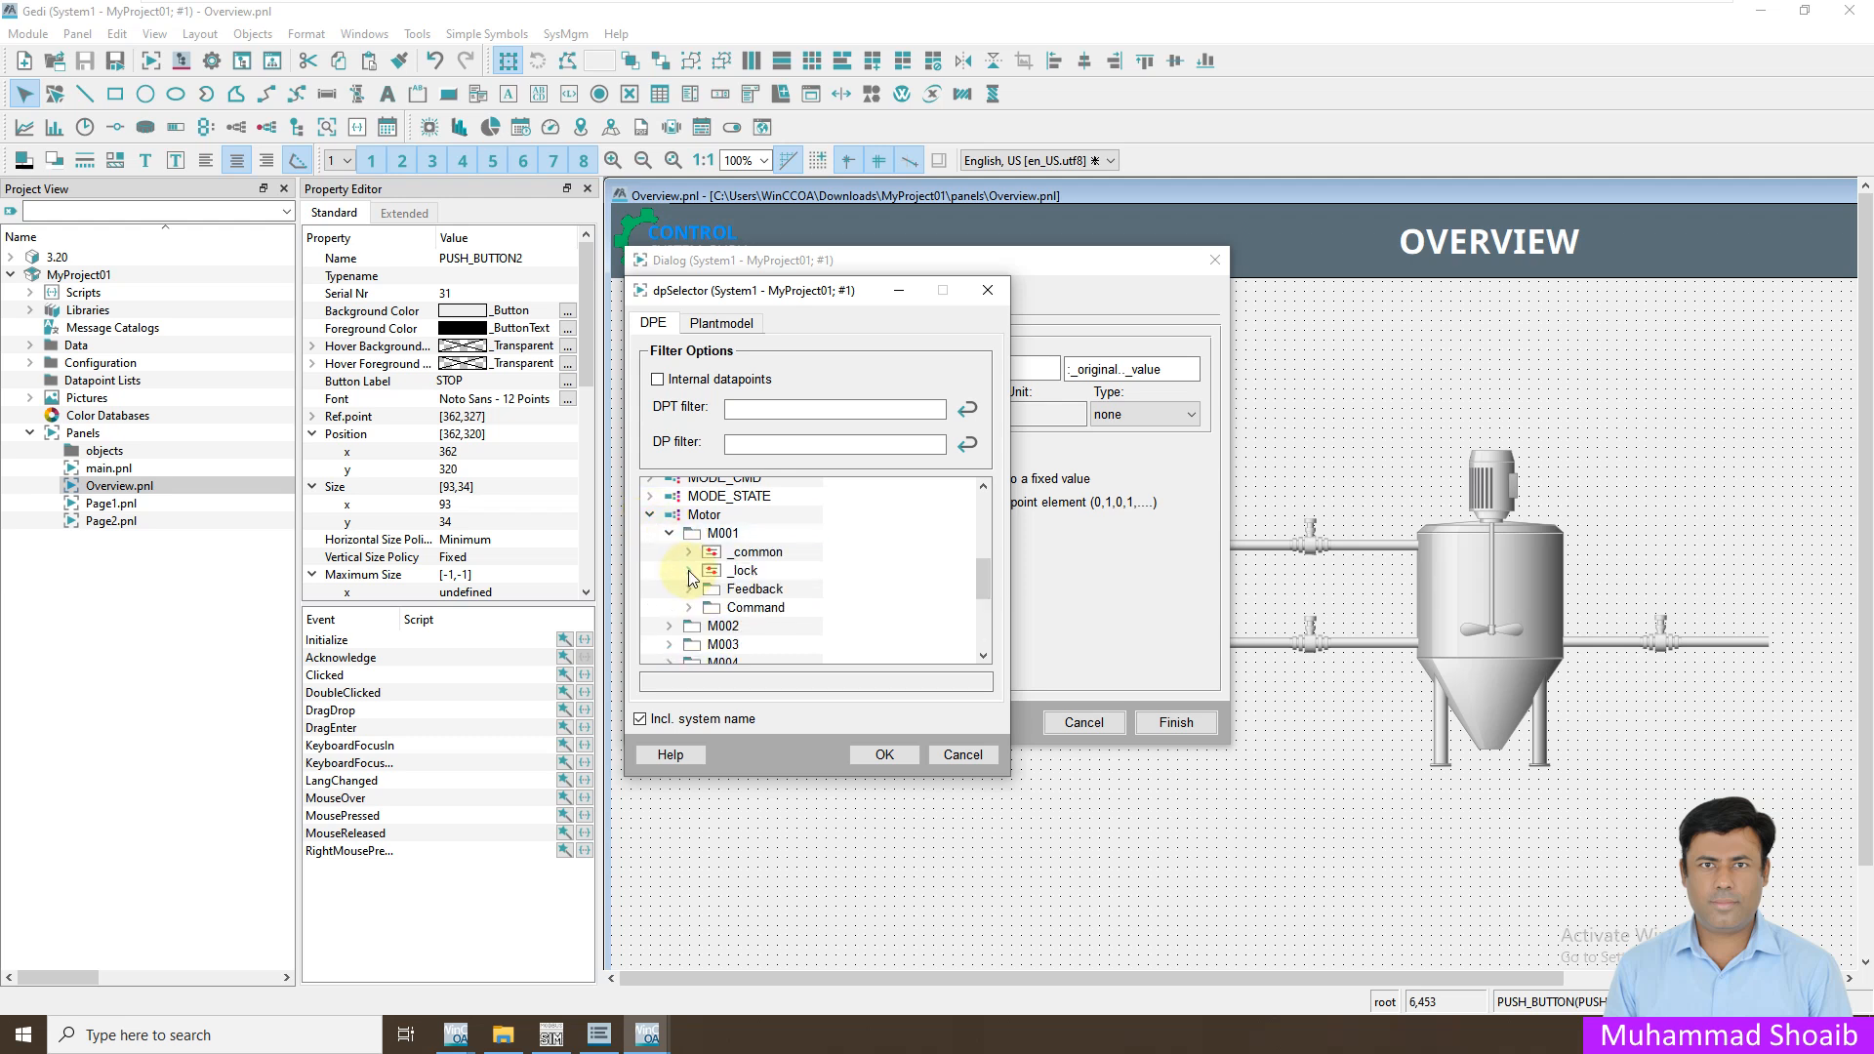
pyautogui.click(687, 589)
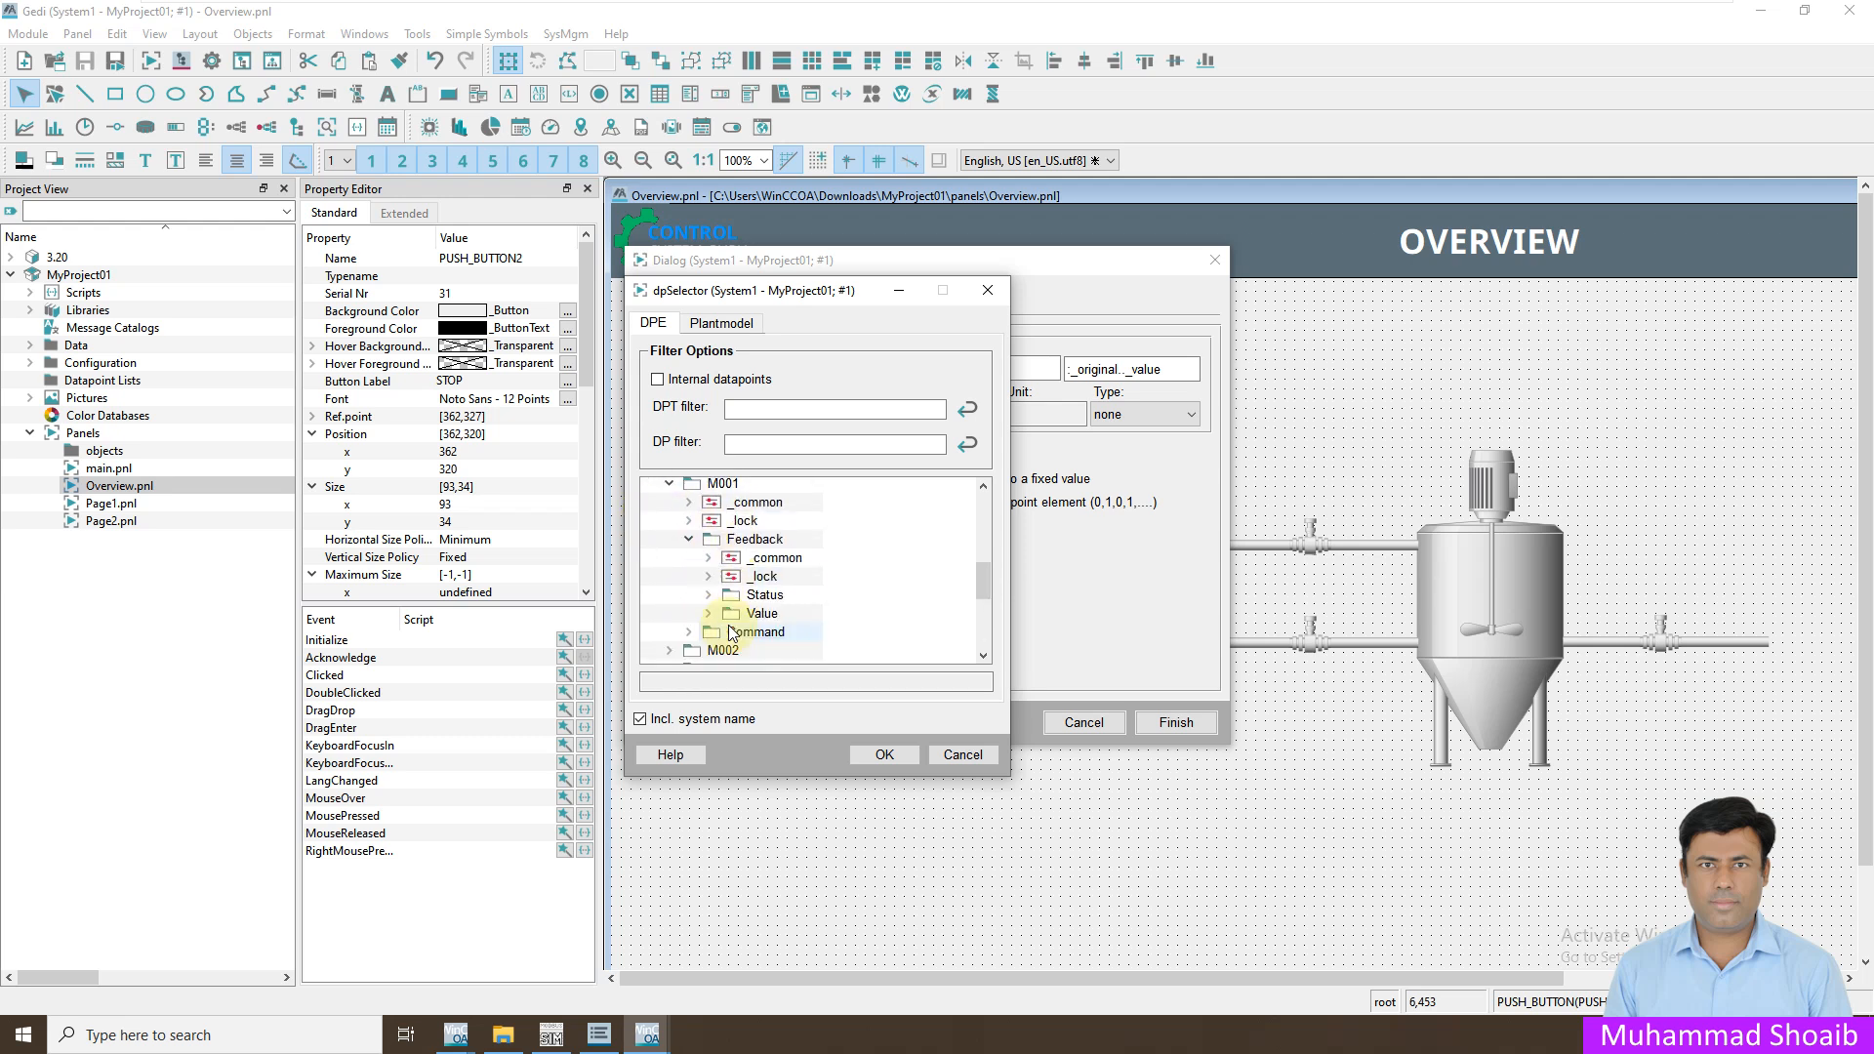
pyautogui.click(707, 594)
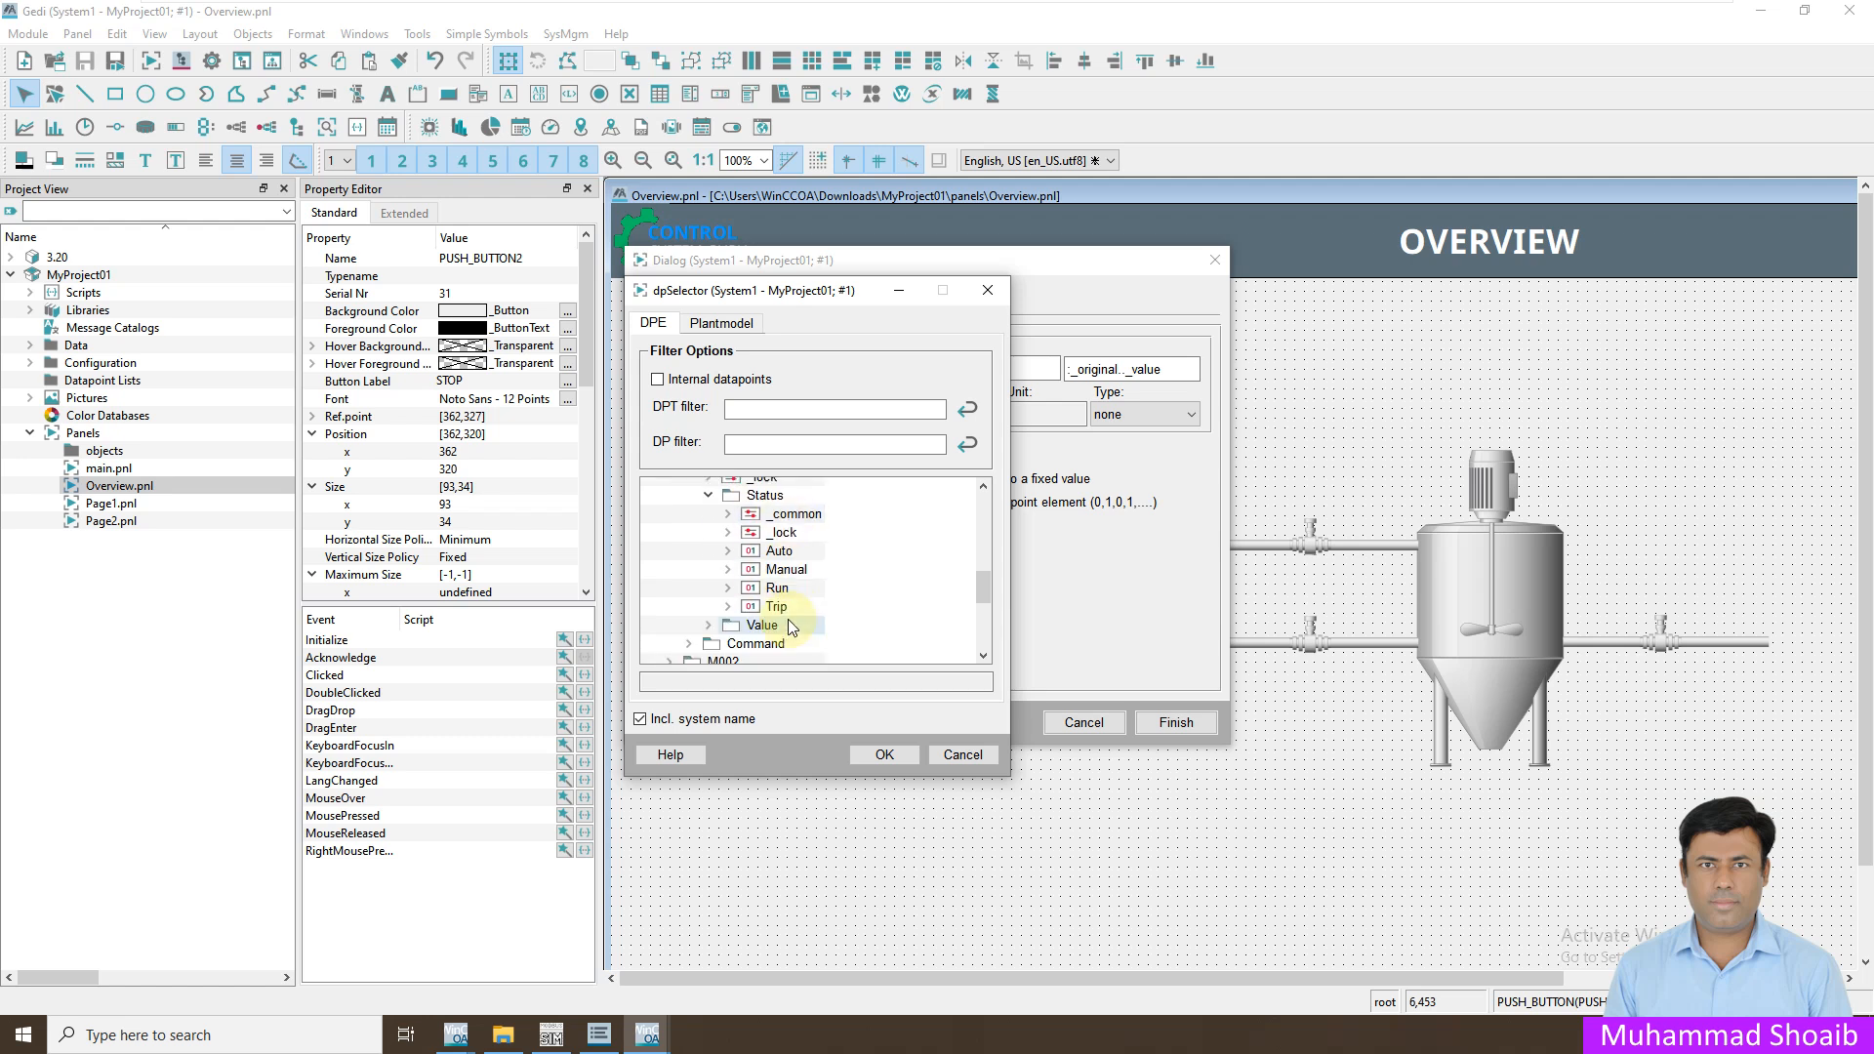
pyautogui.click(764, 589)
pyautogui.click(683, 719)
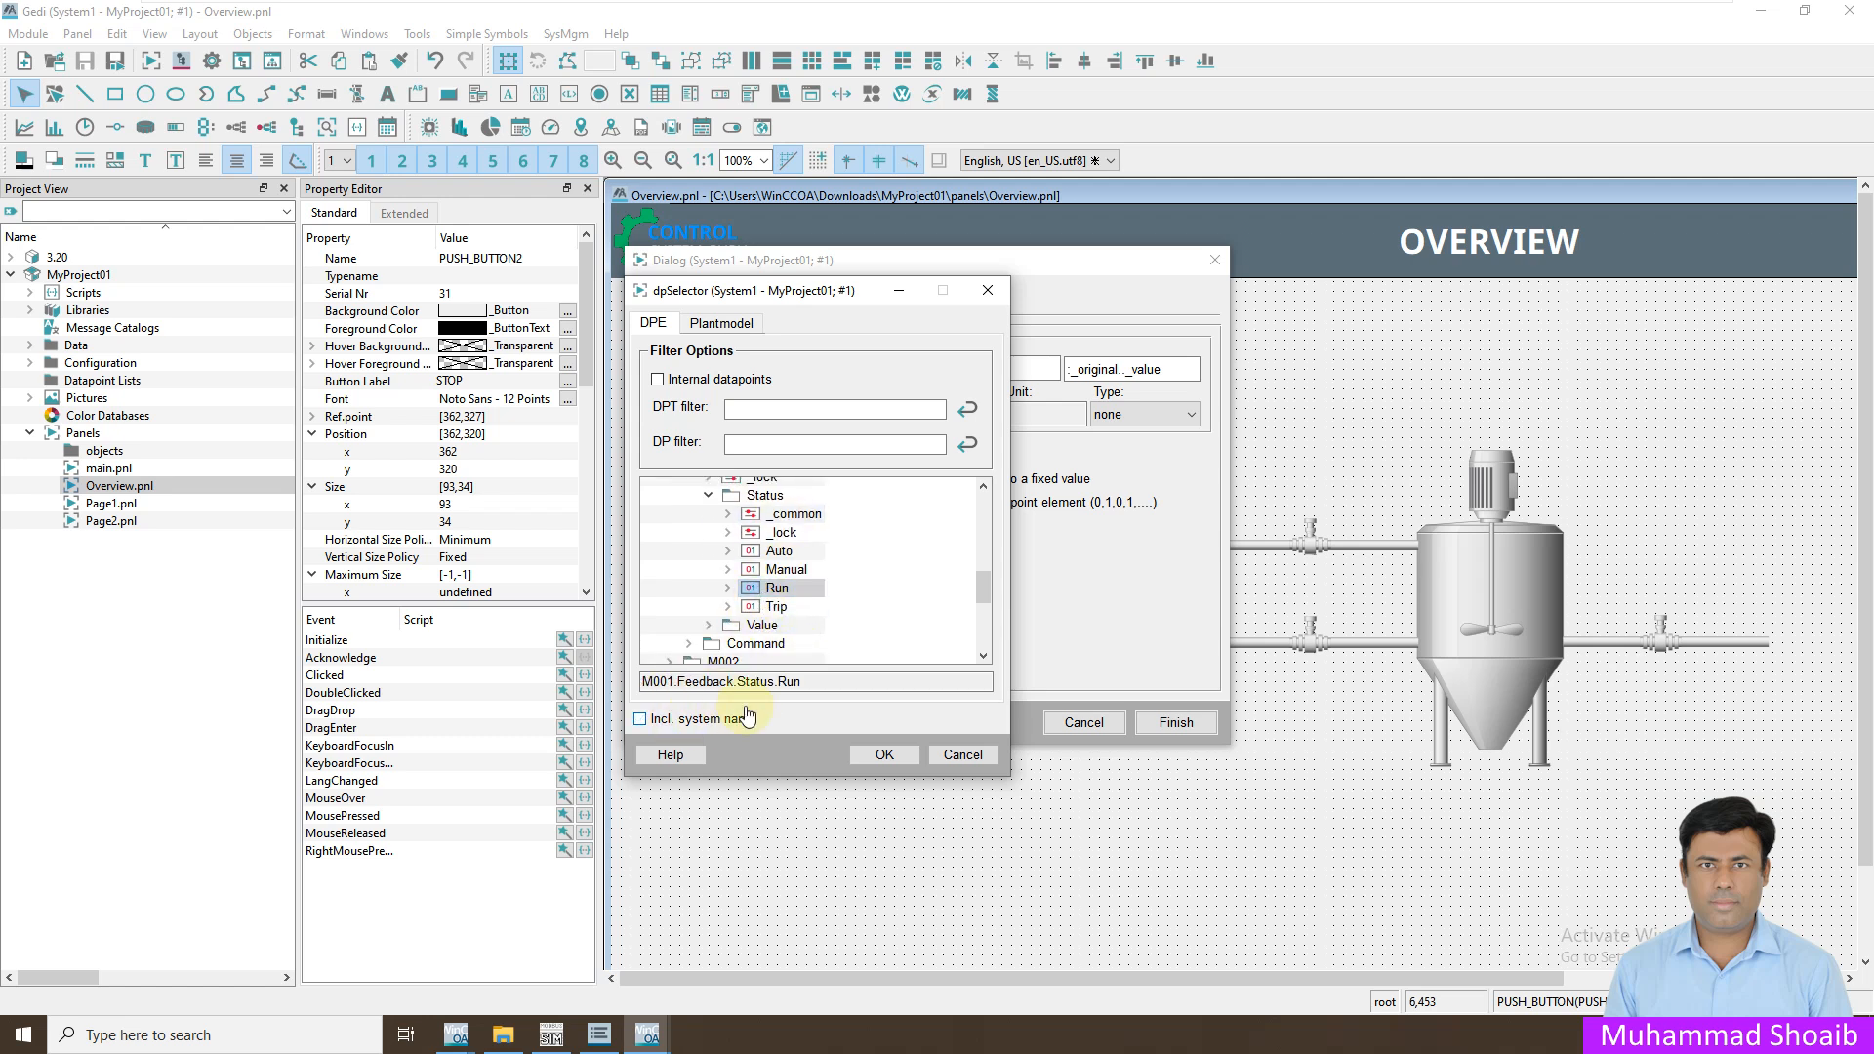
pyautogui.click(881, 754)
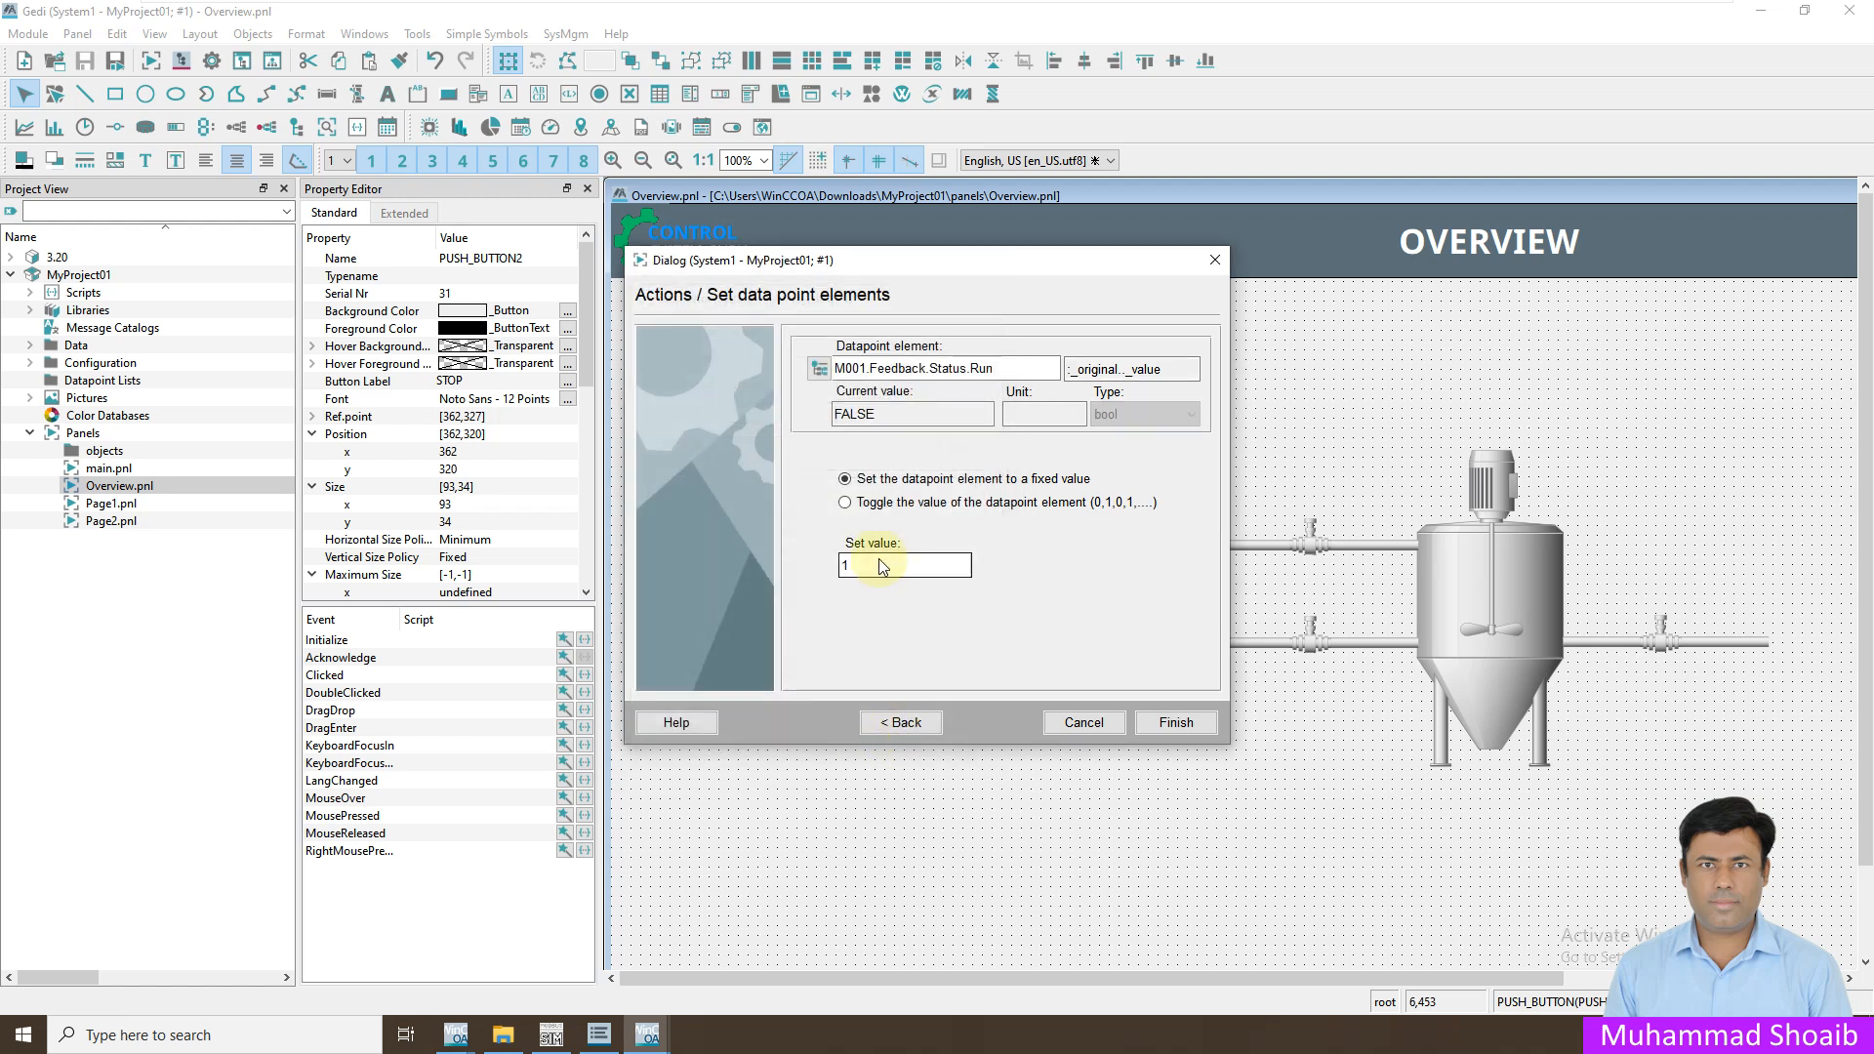
# - Set the datapoint element to a fixed value of 0 and finish the STOP button's action
pyautogui.moveTo(872, 569); pyautogui.dragTo(832, 571)
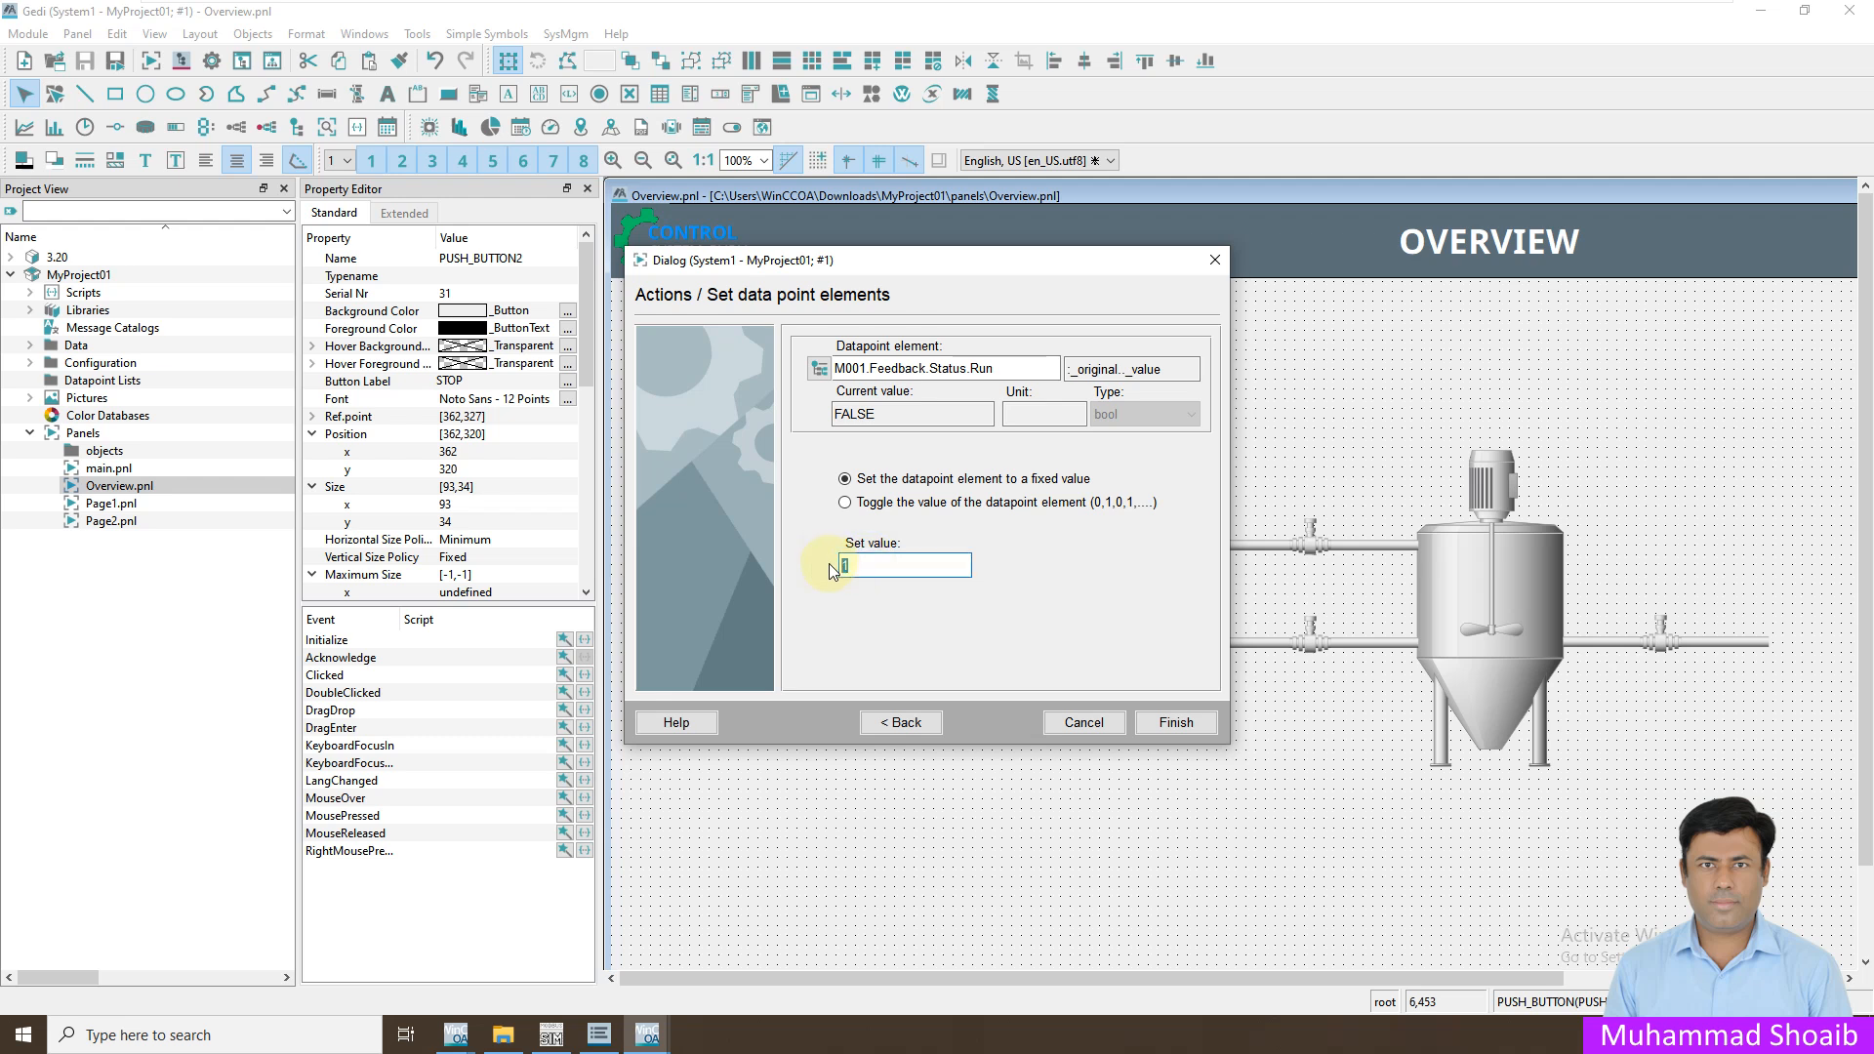
pyautogui.write('0')
pyautogui.moveTo(878, 261); pyautogui.dragTo(1363, 291)
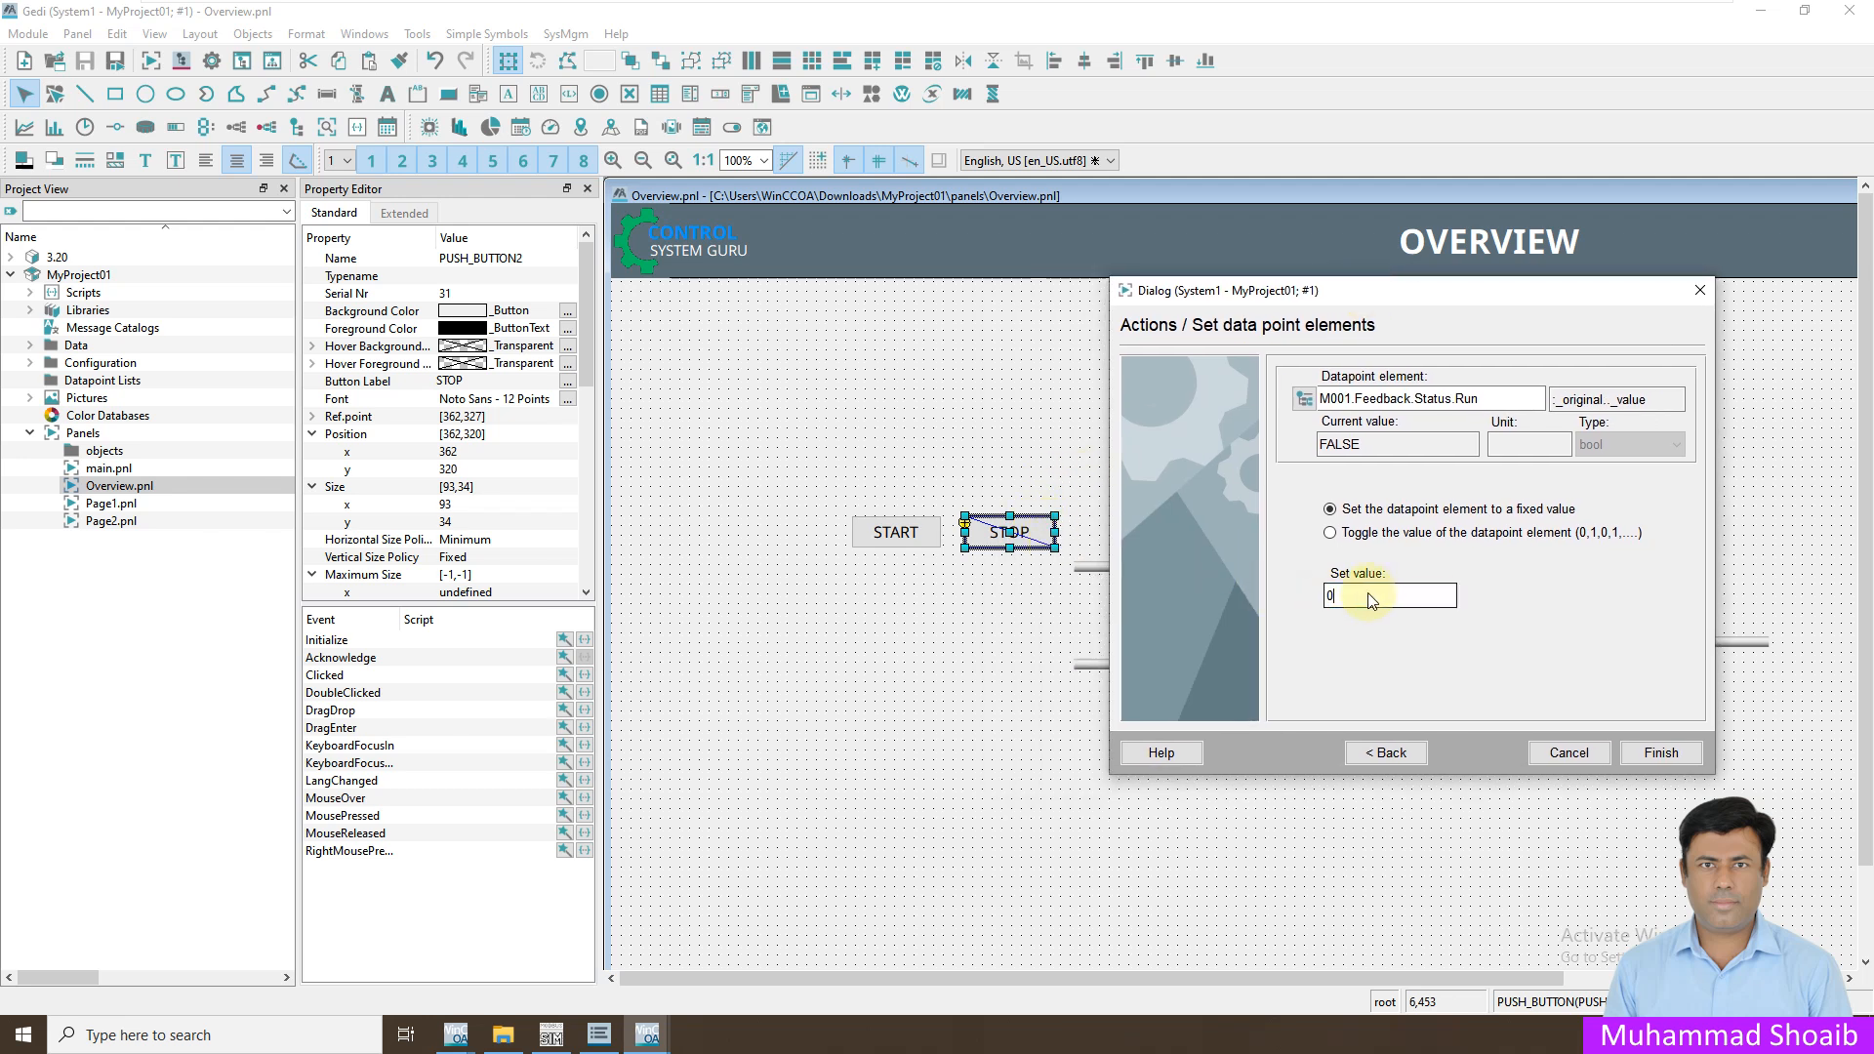
pyautogui.click(1660, 757)
pyautogui.click(1011, 927)
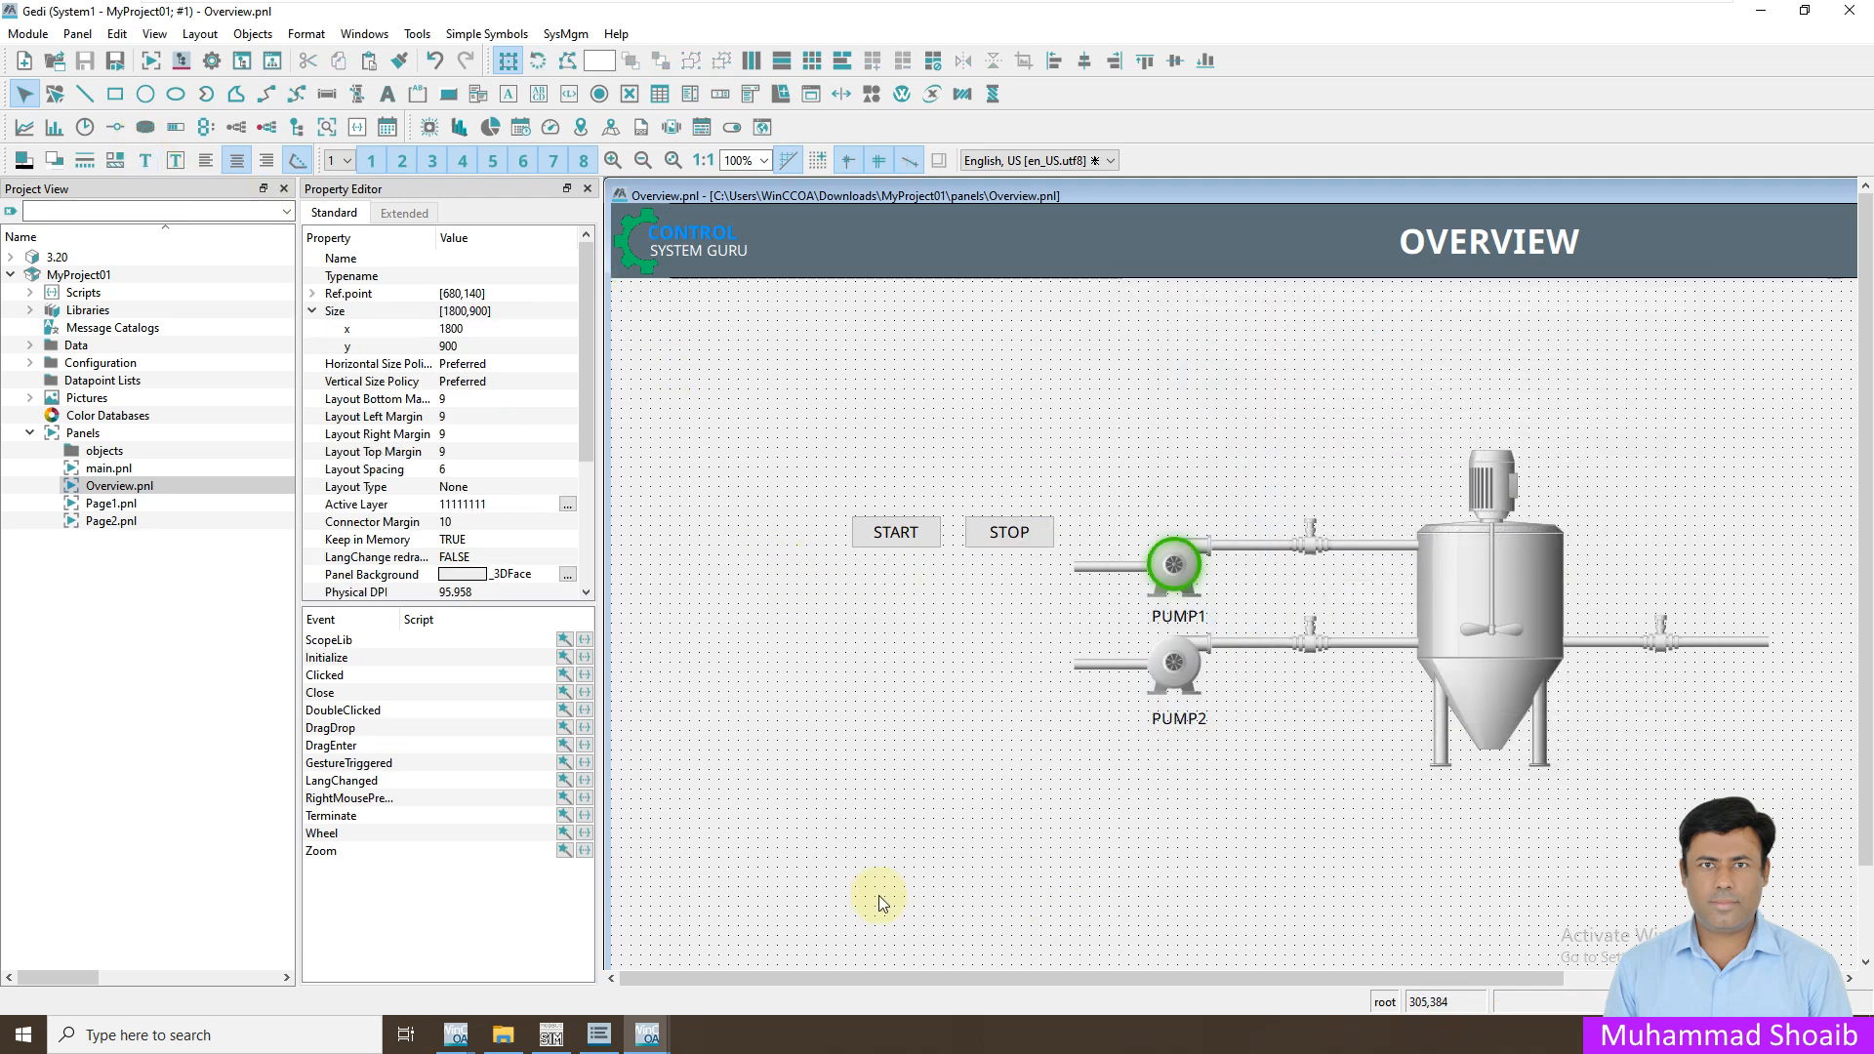
# - Switch to the WinCC OA runtime Basepanel, minimize the Gedi editor, and place the ModSim32 window beside the pump graphics
pyautogui.click(653, 1041)
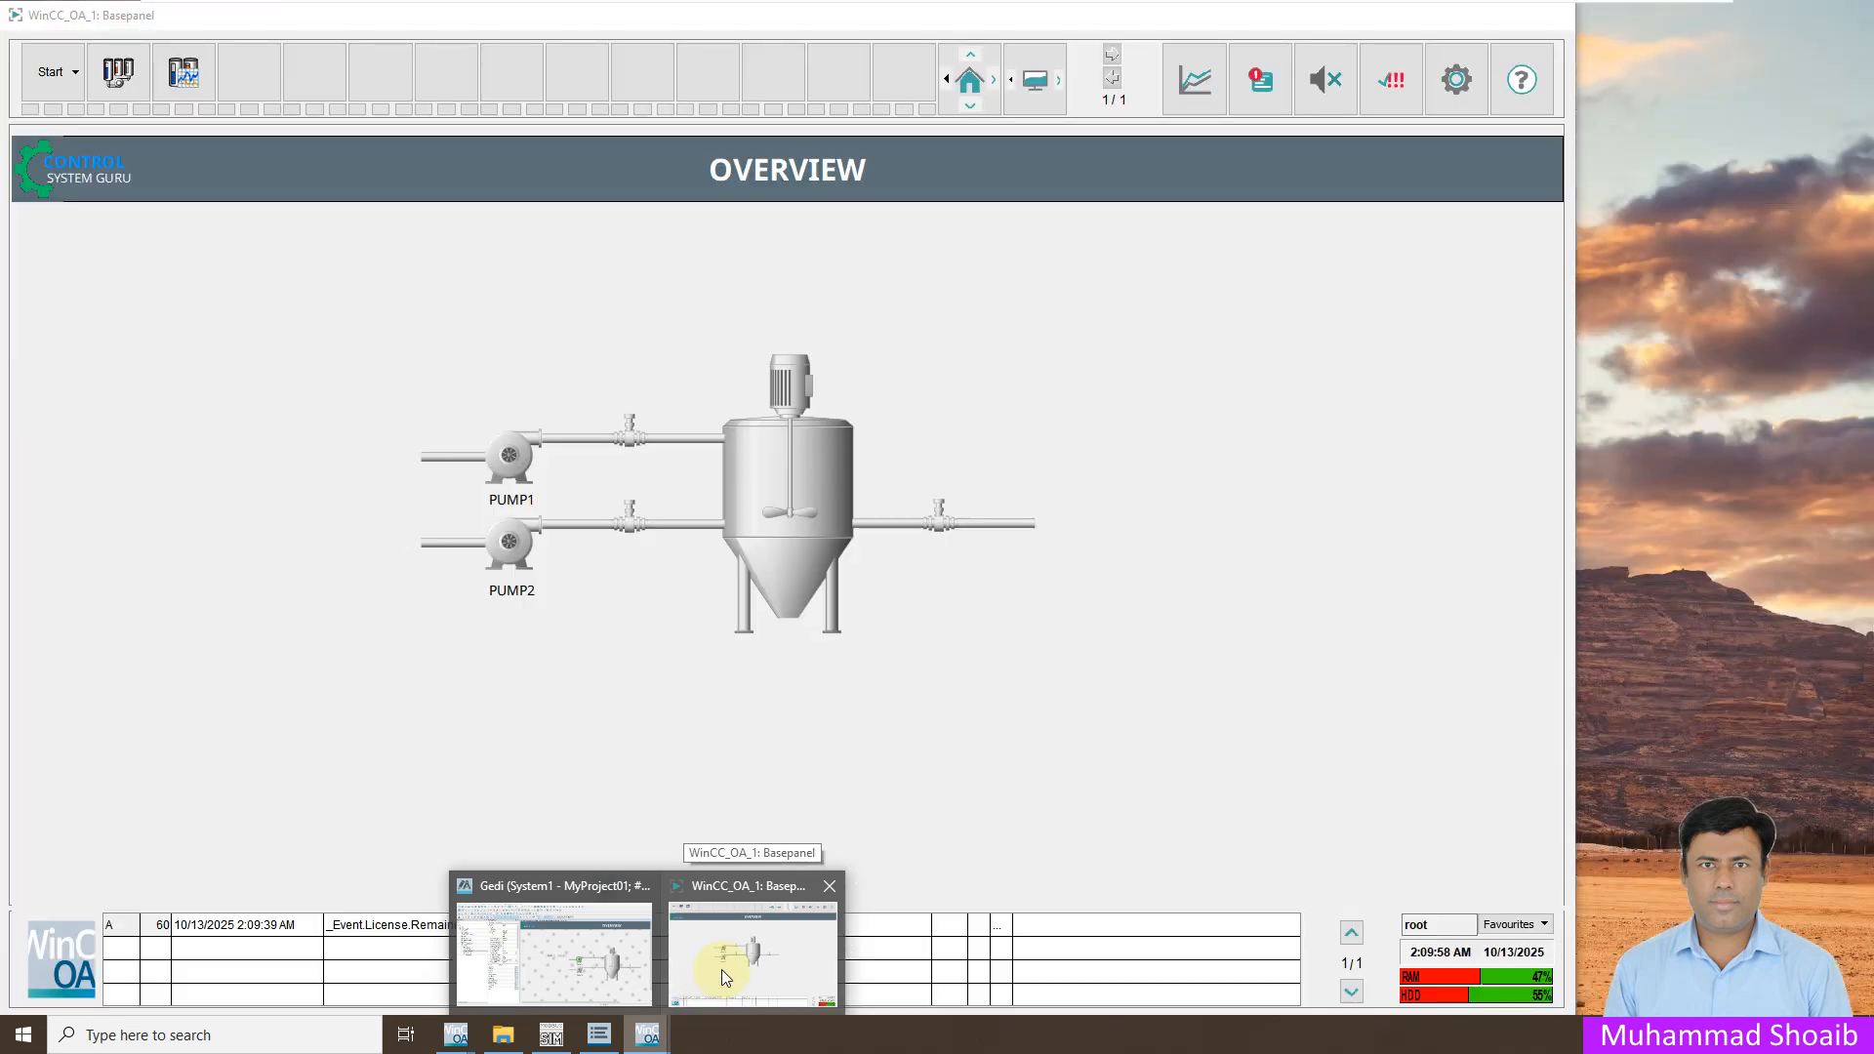
pyautogui.click(722, 969)
pyautogui.click(1761, 18)
pyautogui.click(1761, 17)
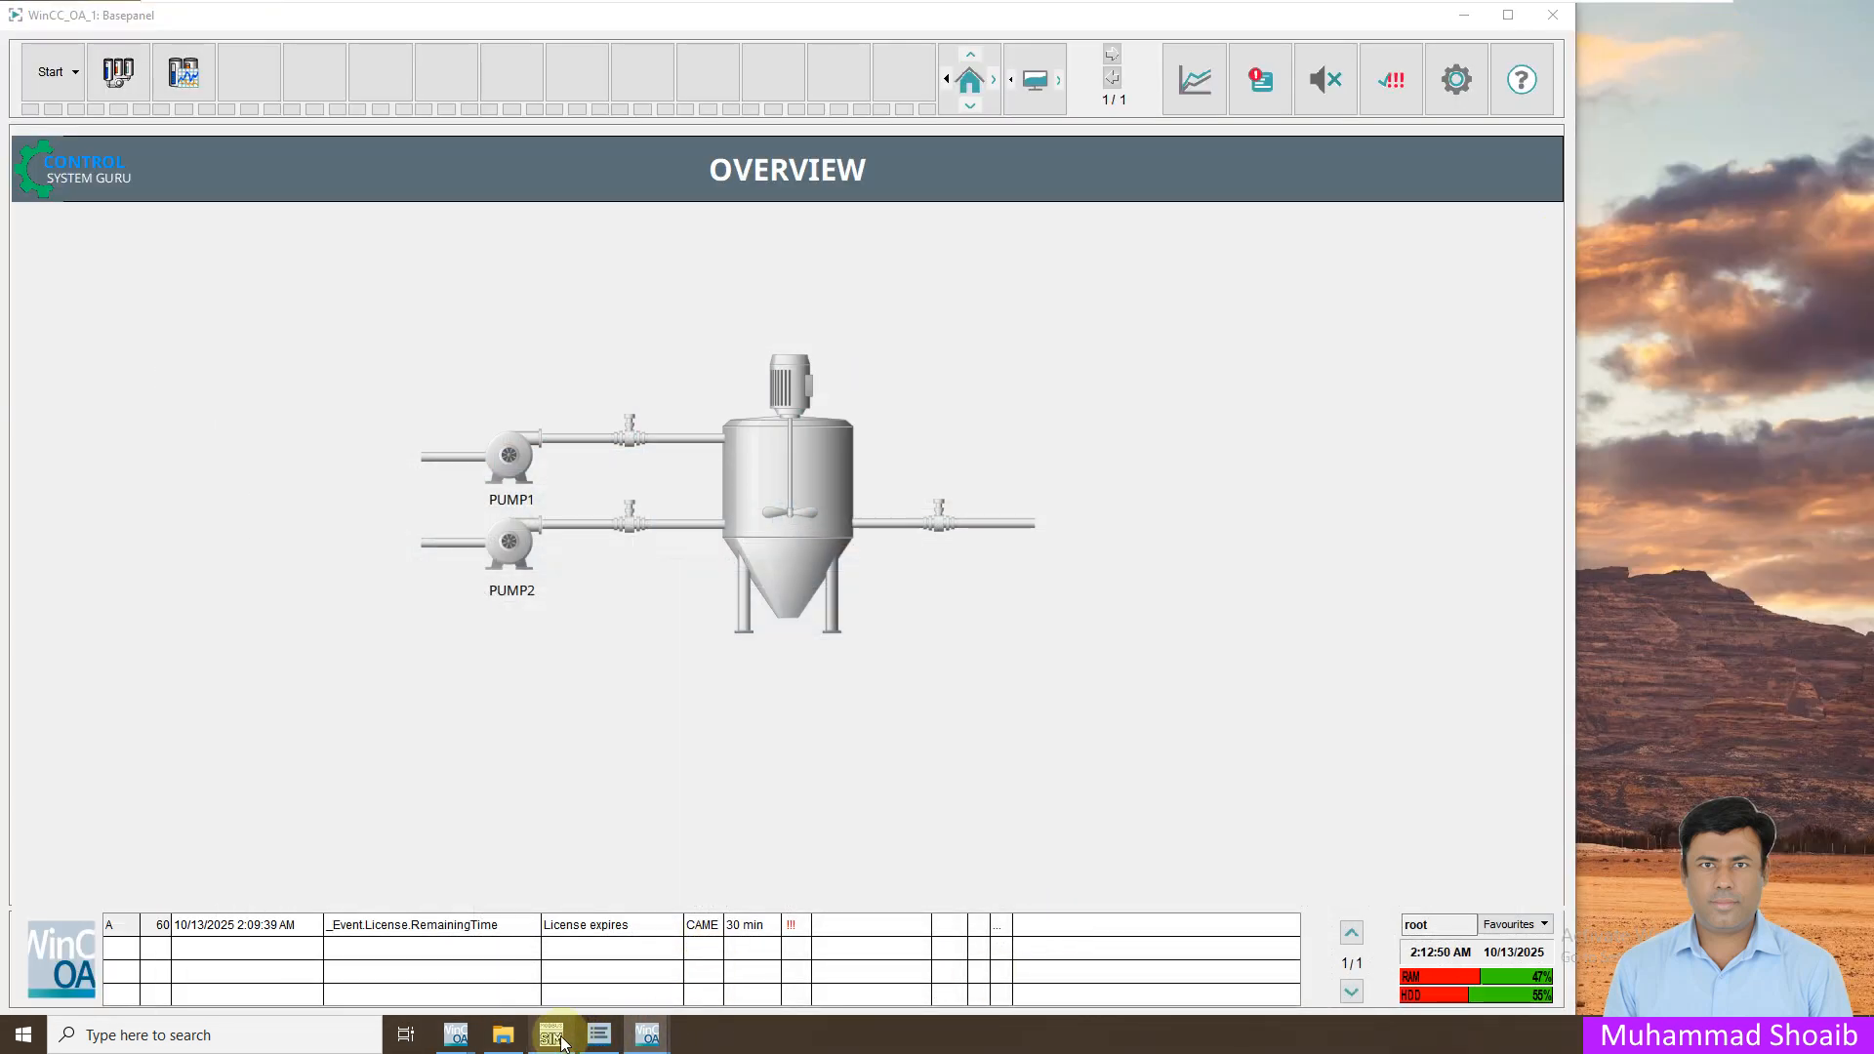
pyautogui.click(551, 1035)
pyautogui.moveTo(1513, 453); pyautogui.dragTo(1727, 444)
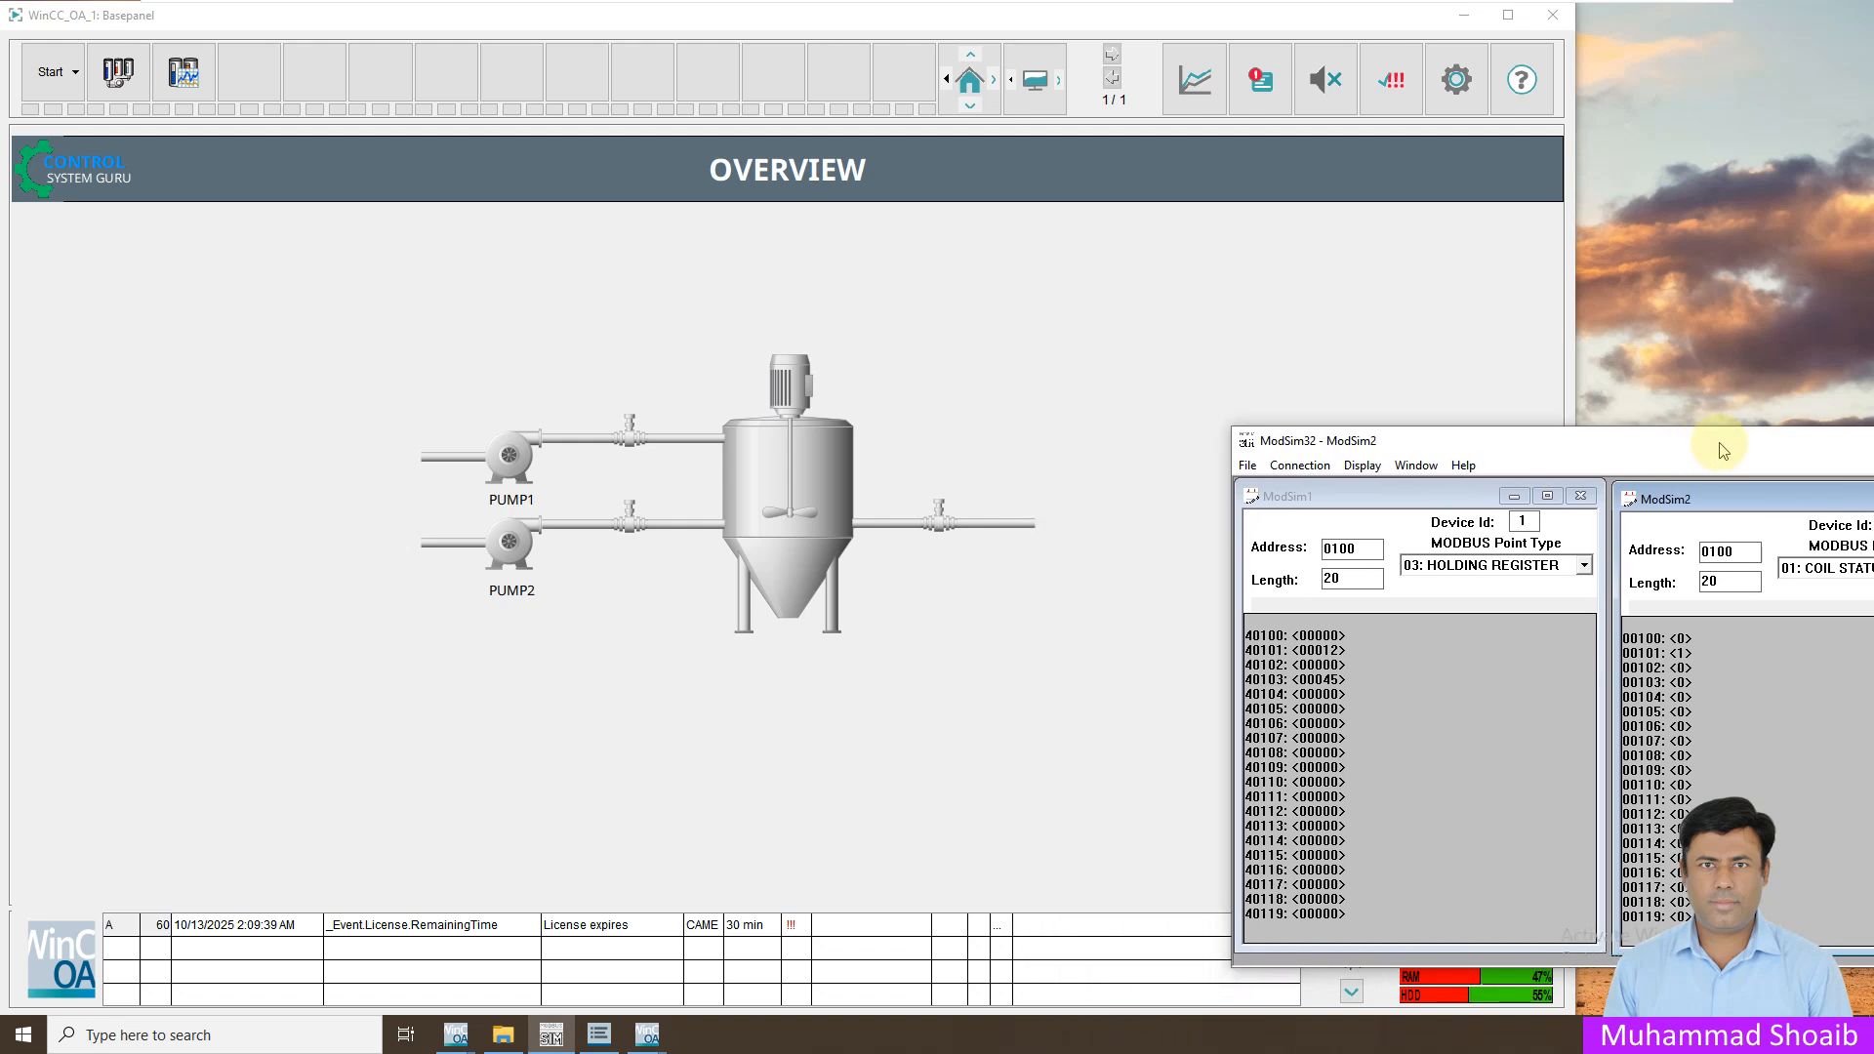
# - Reload the Overview panel in the runtime by opening PAGE-01 and returning to the start panel
pyautogui.click(1346, 356)
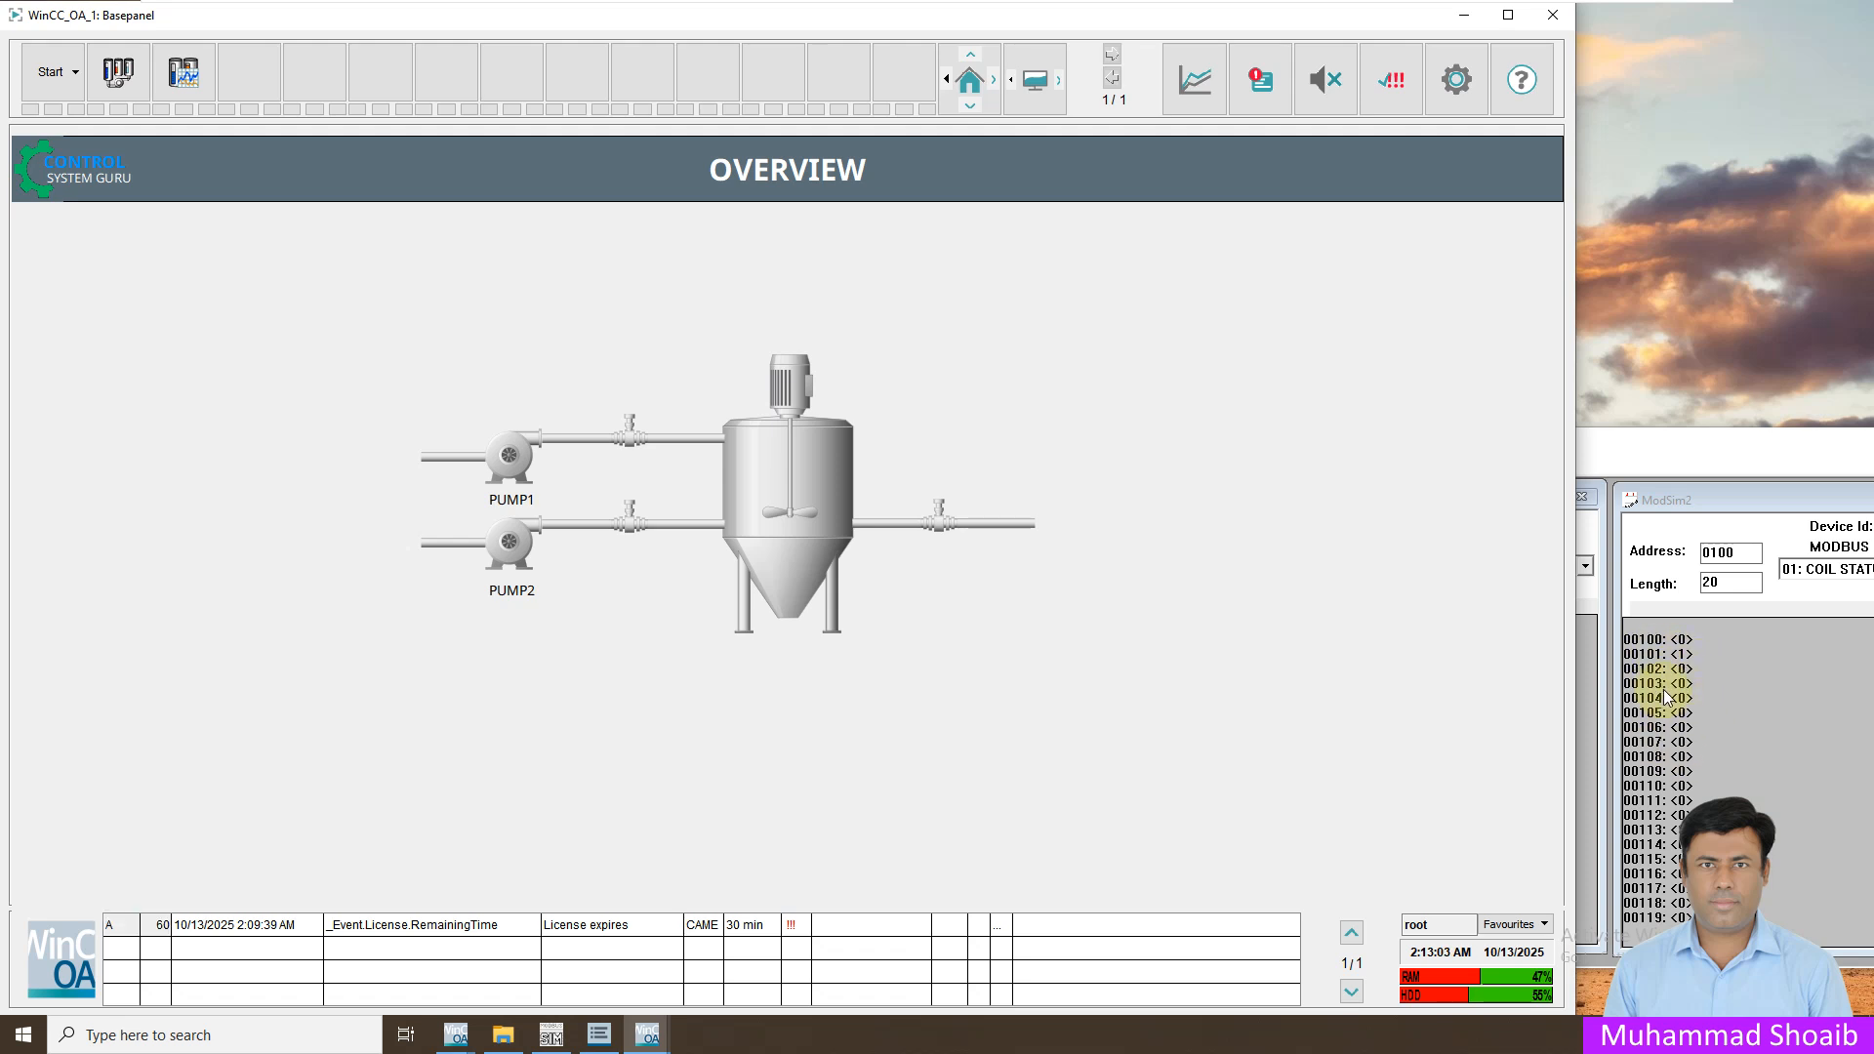
pyautogui.click(118, 72)
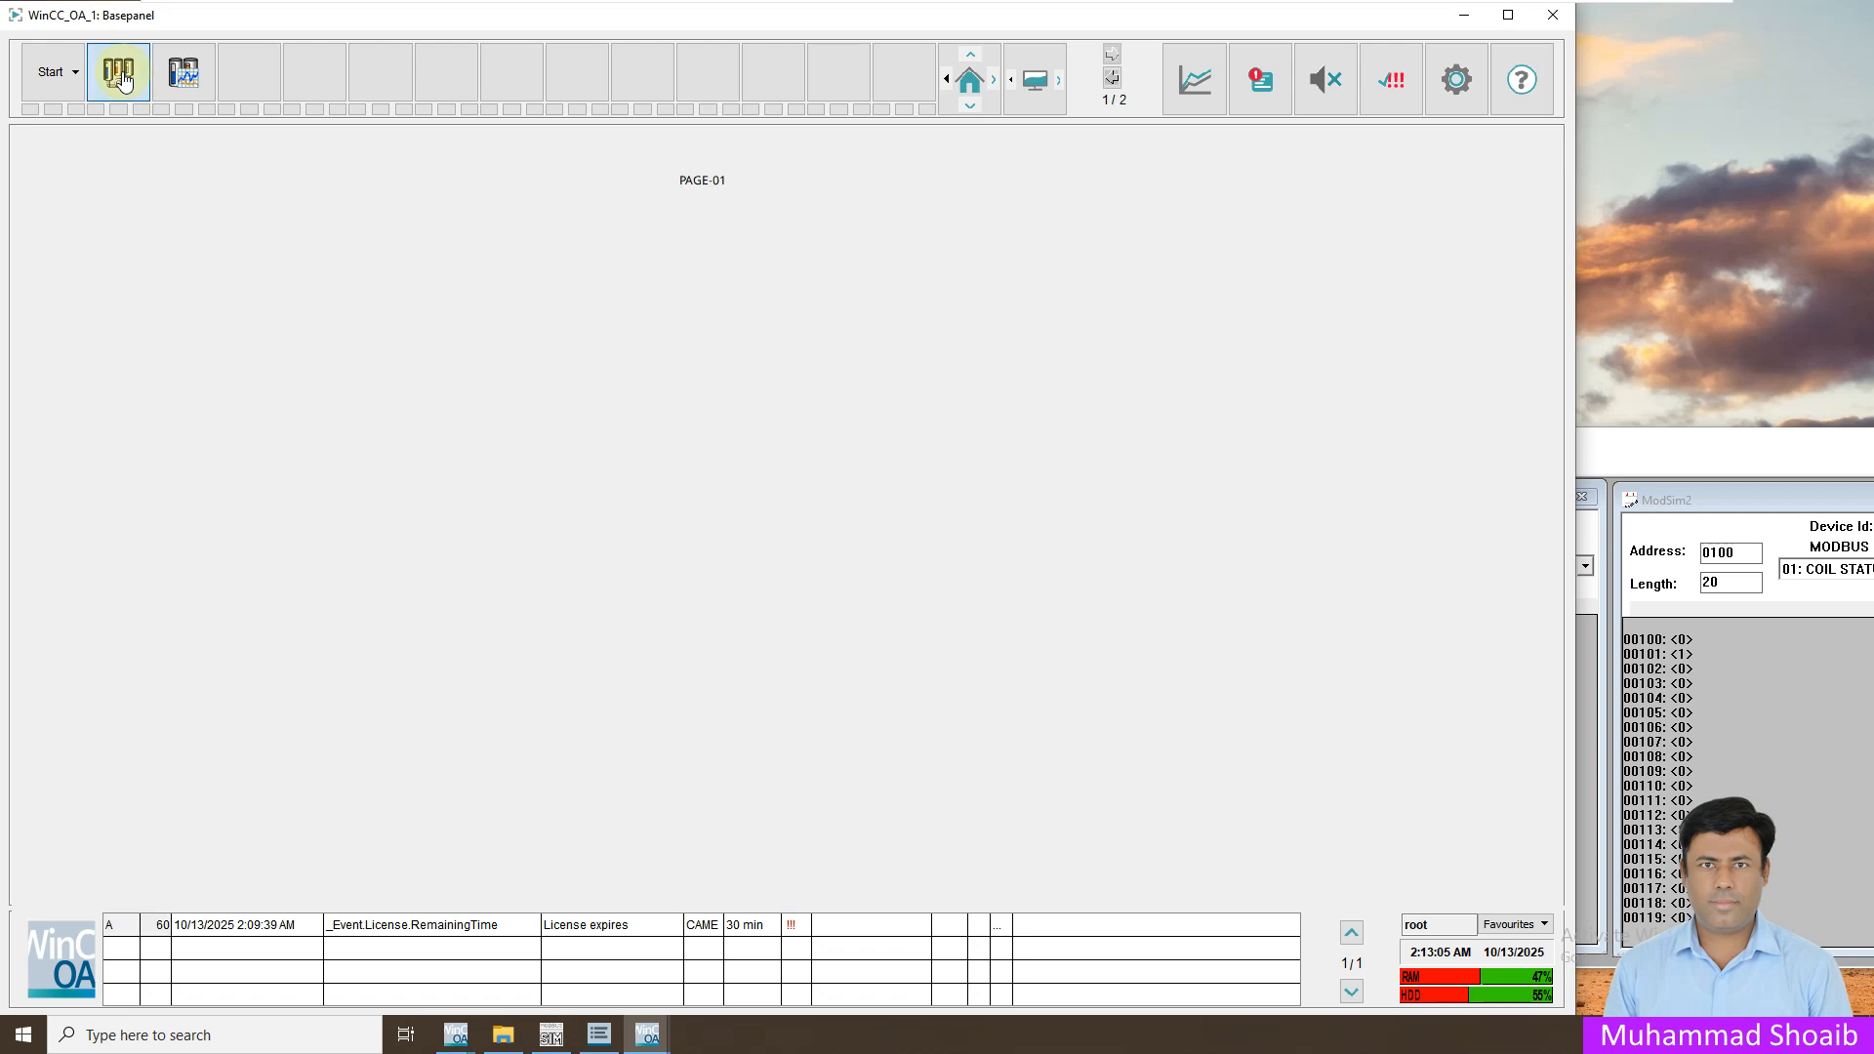
pyautogui.click(63, 74)
pyautogui.click(73, 105)
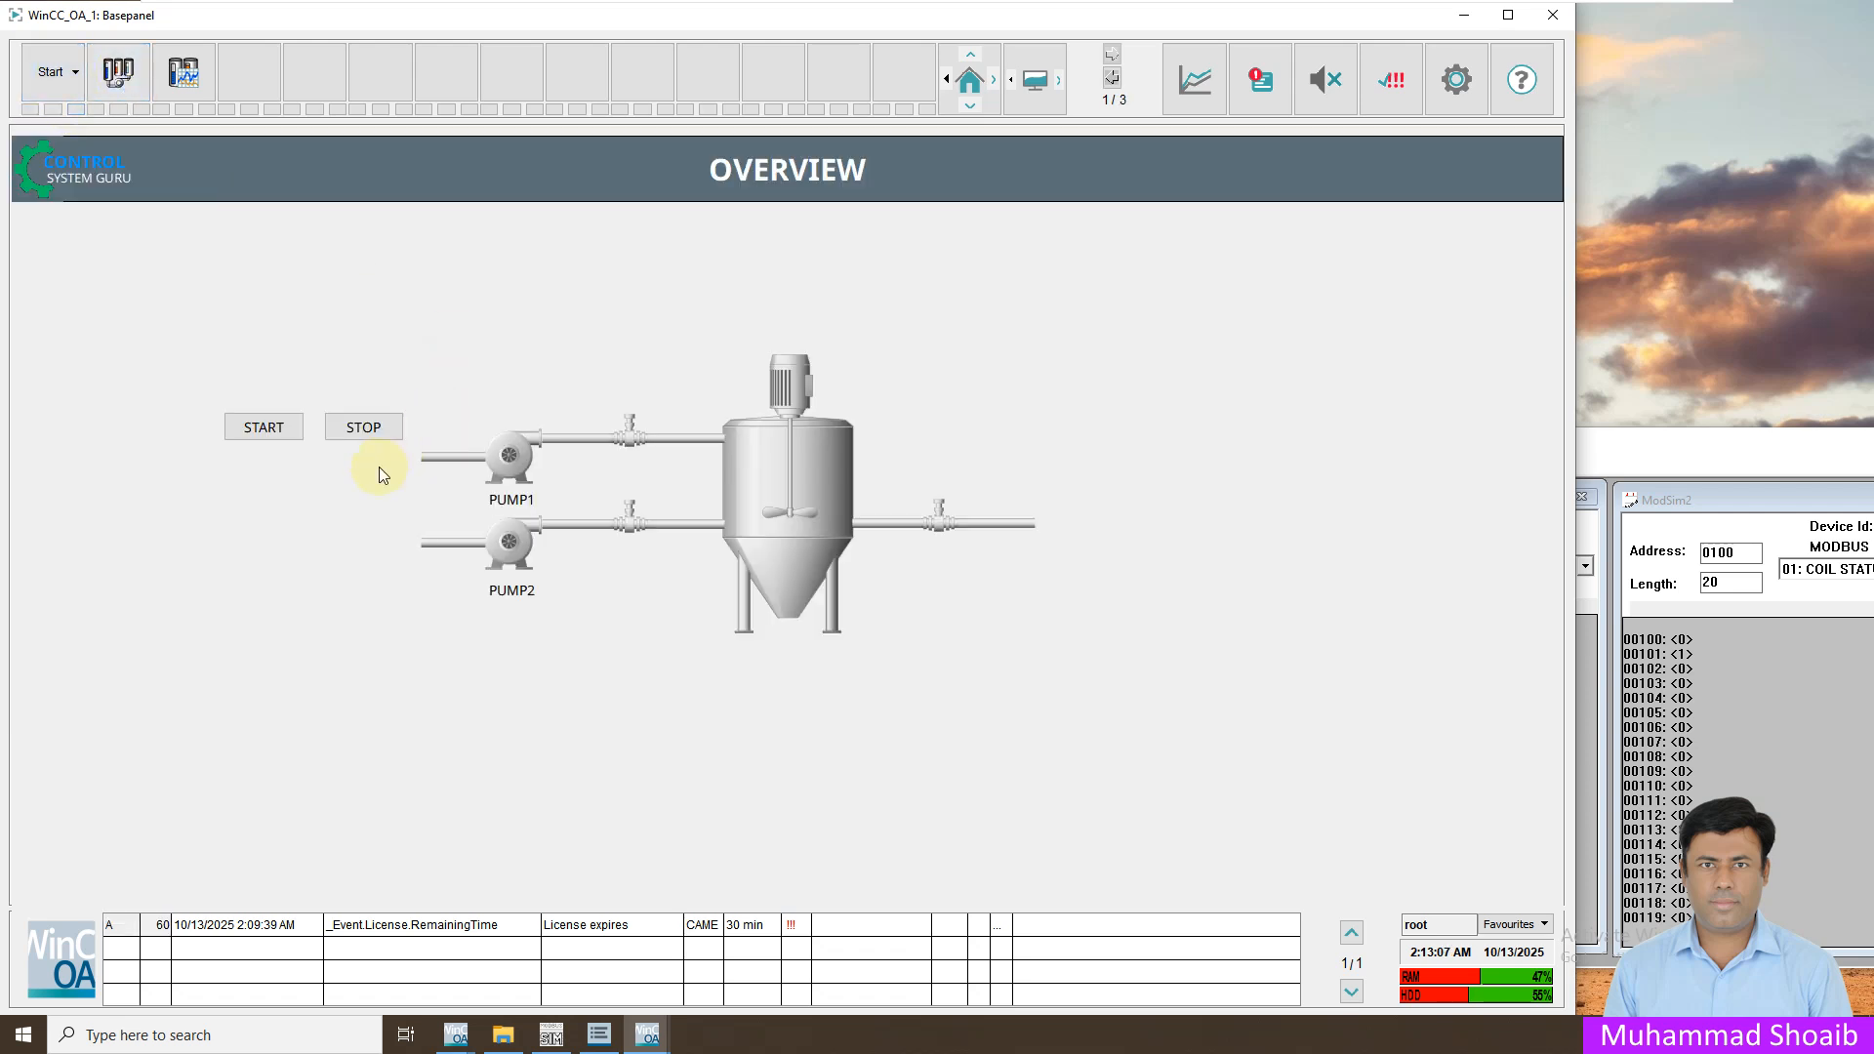
# - Test the START and STOP buttons on PUMP1 twice in the runtime, checking coil 00103 in ModSim32
pyautogui.click(265, 430)
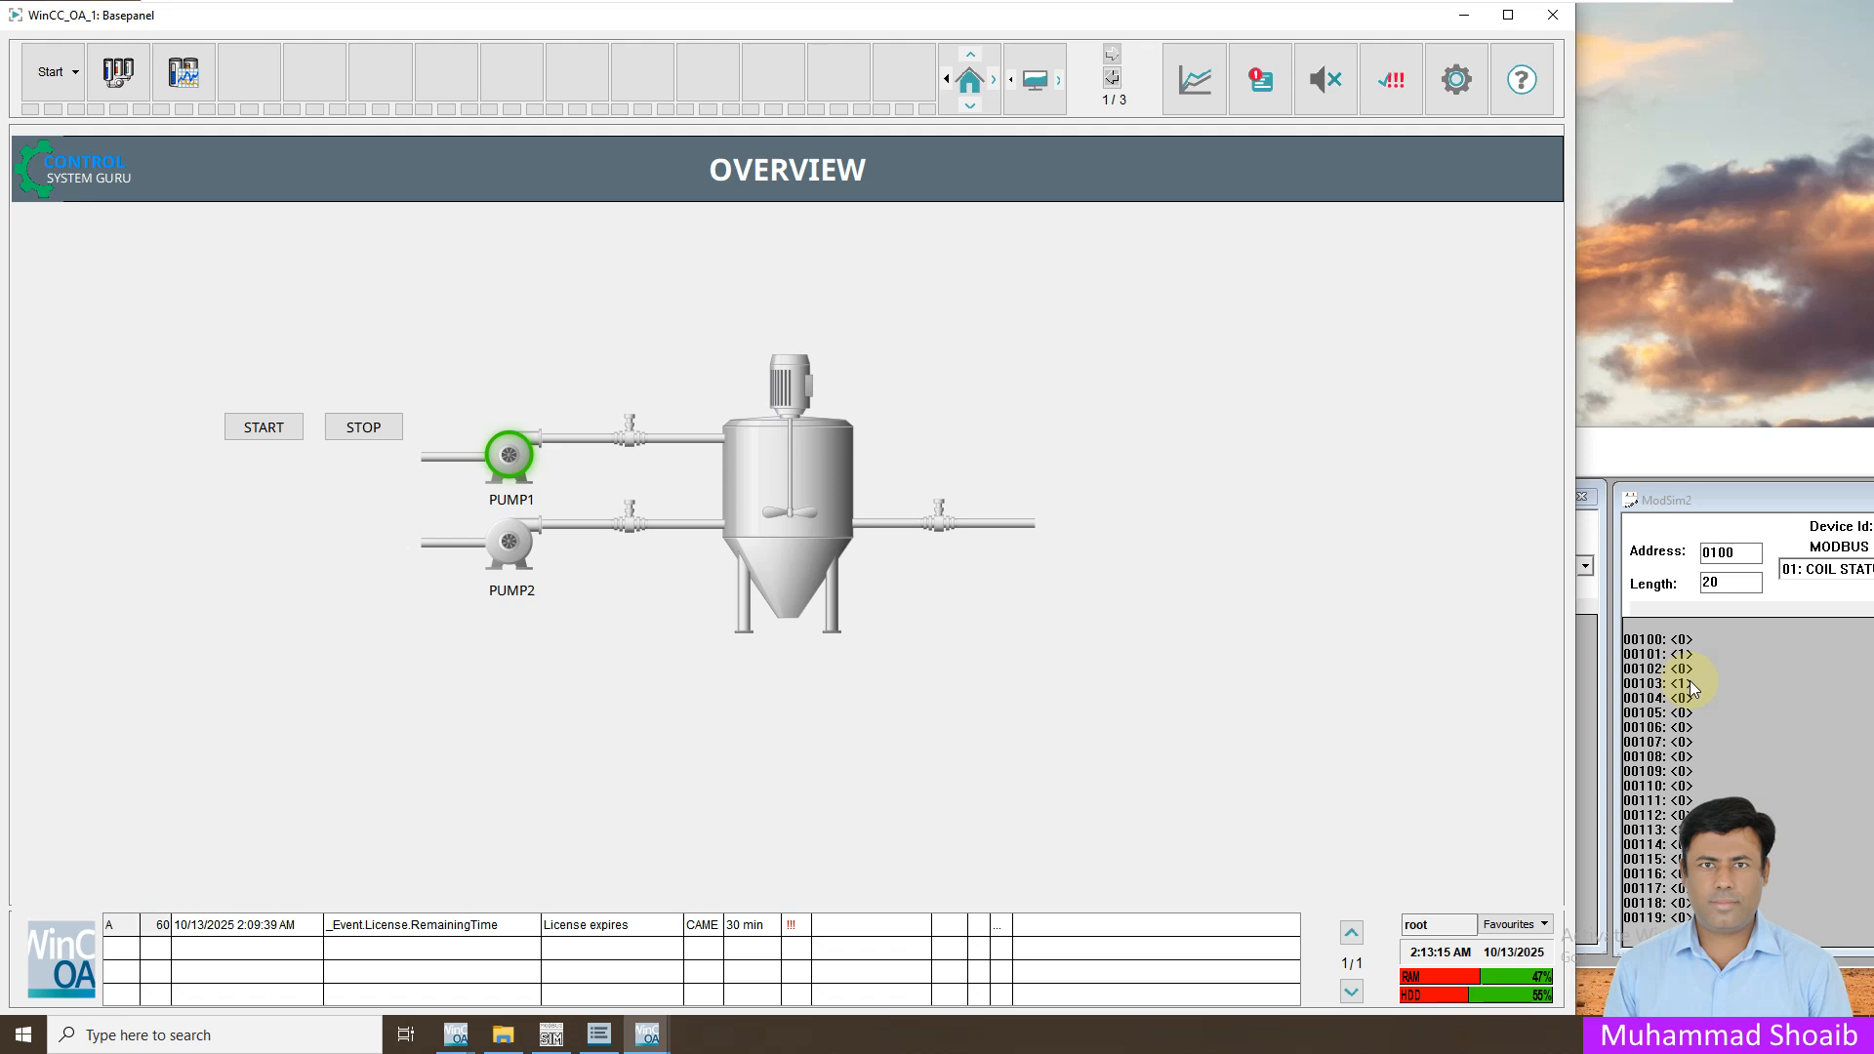
pyautogui.click(353, 430)
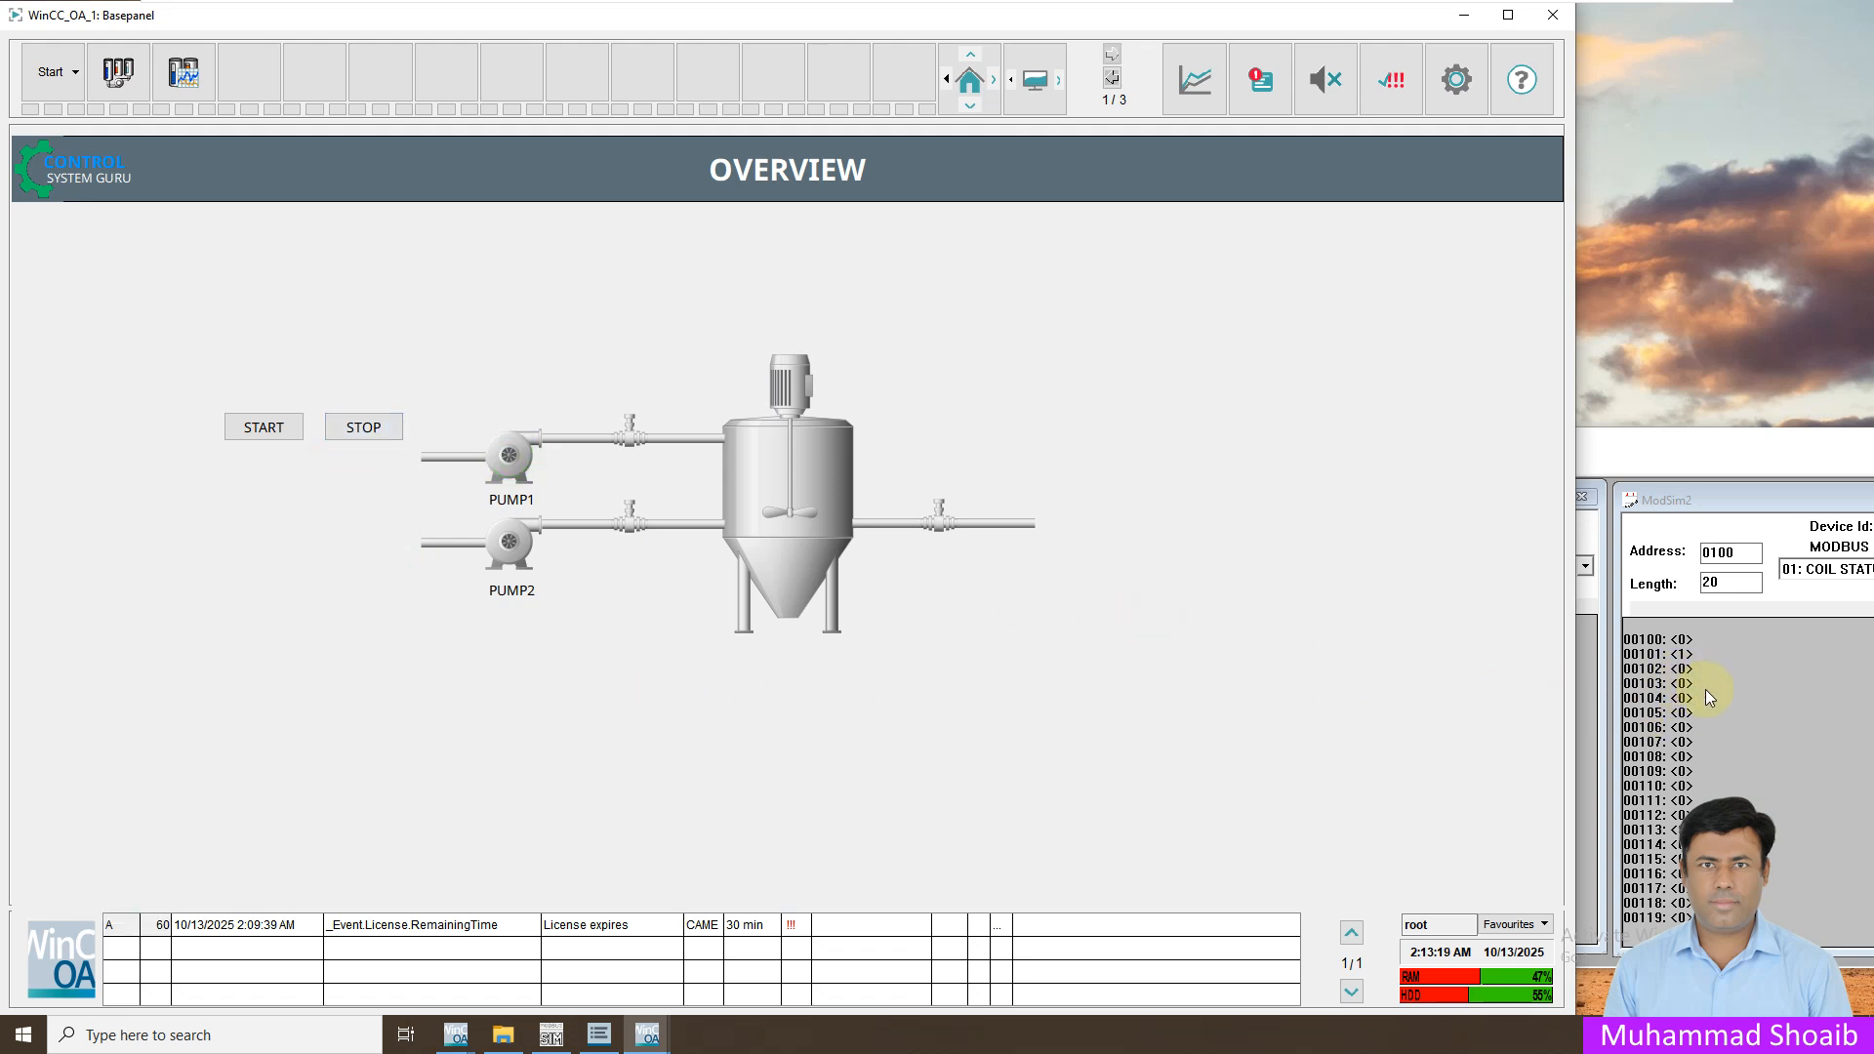
pyautogui.click(273, 431)
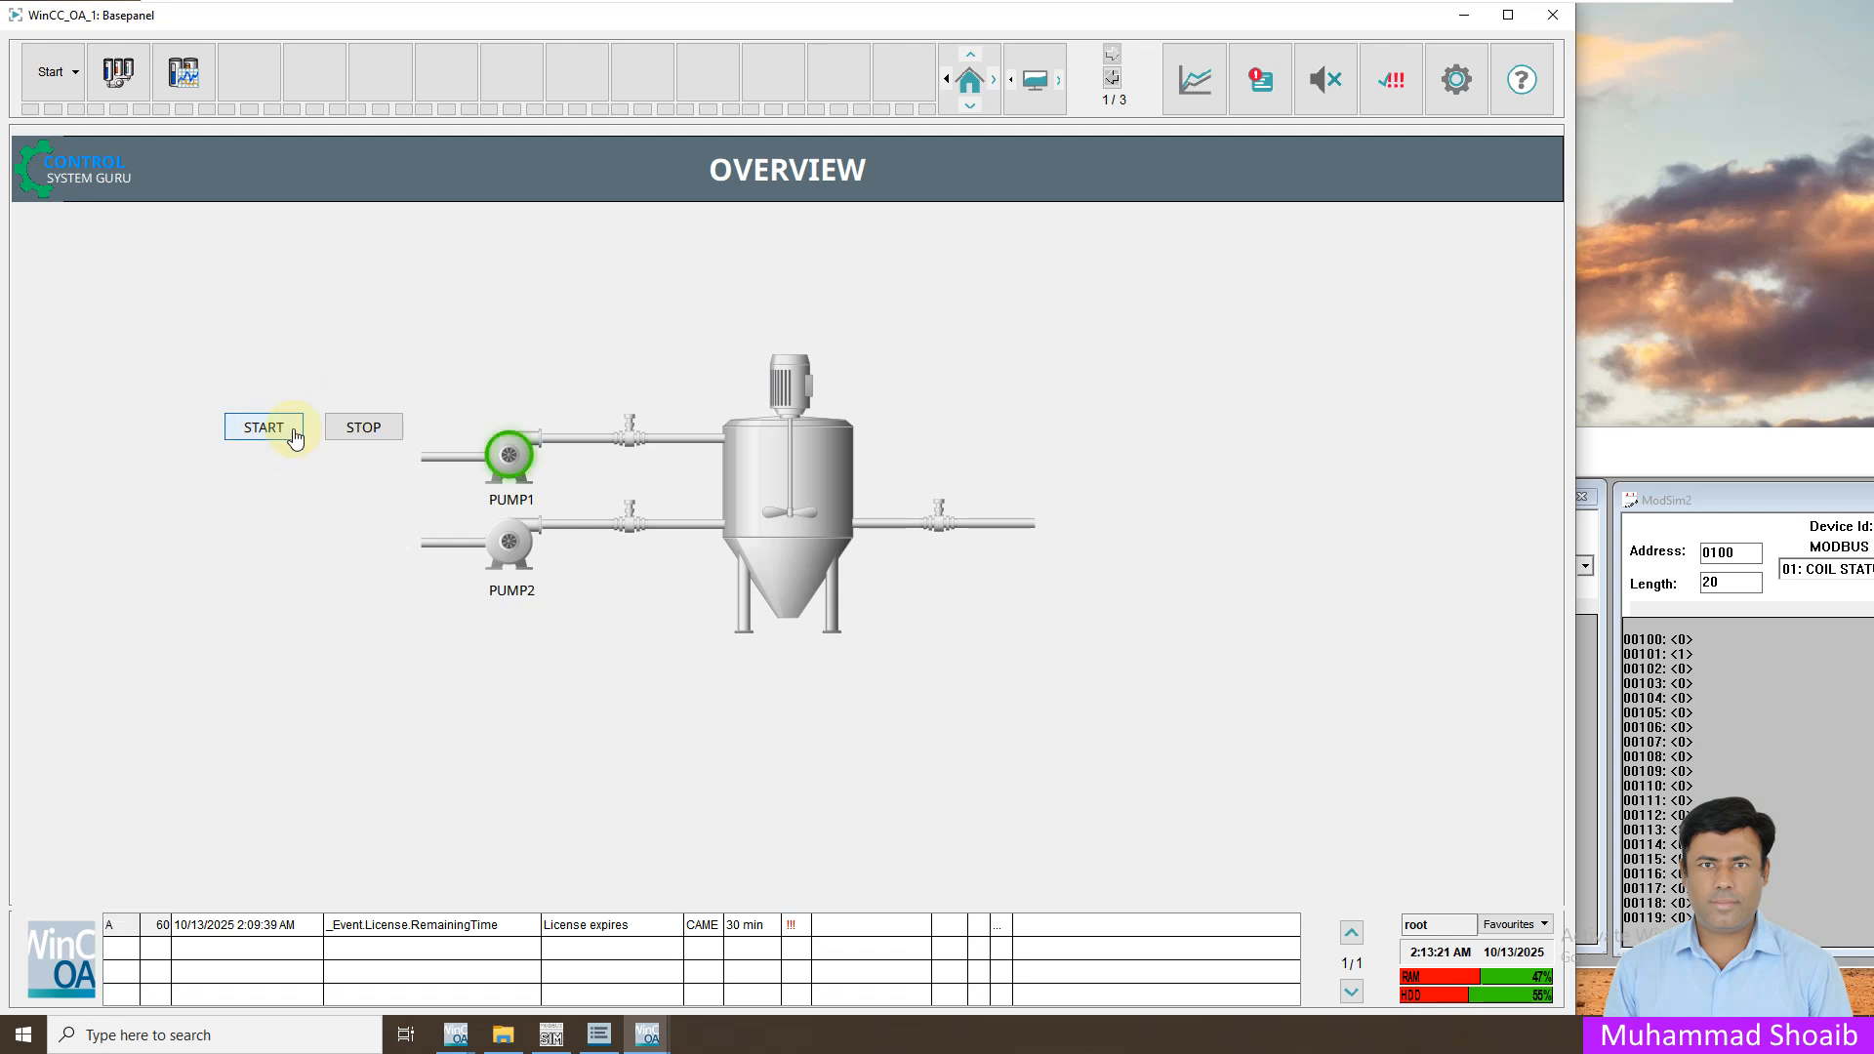
pyautogui.click(351, 431)
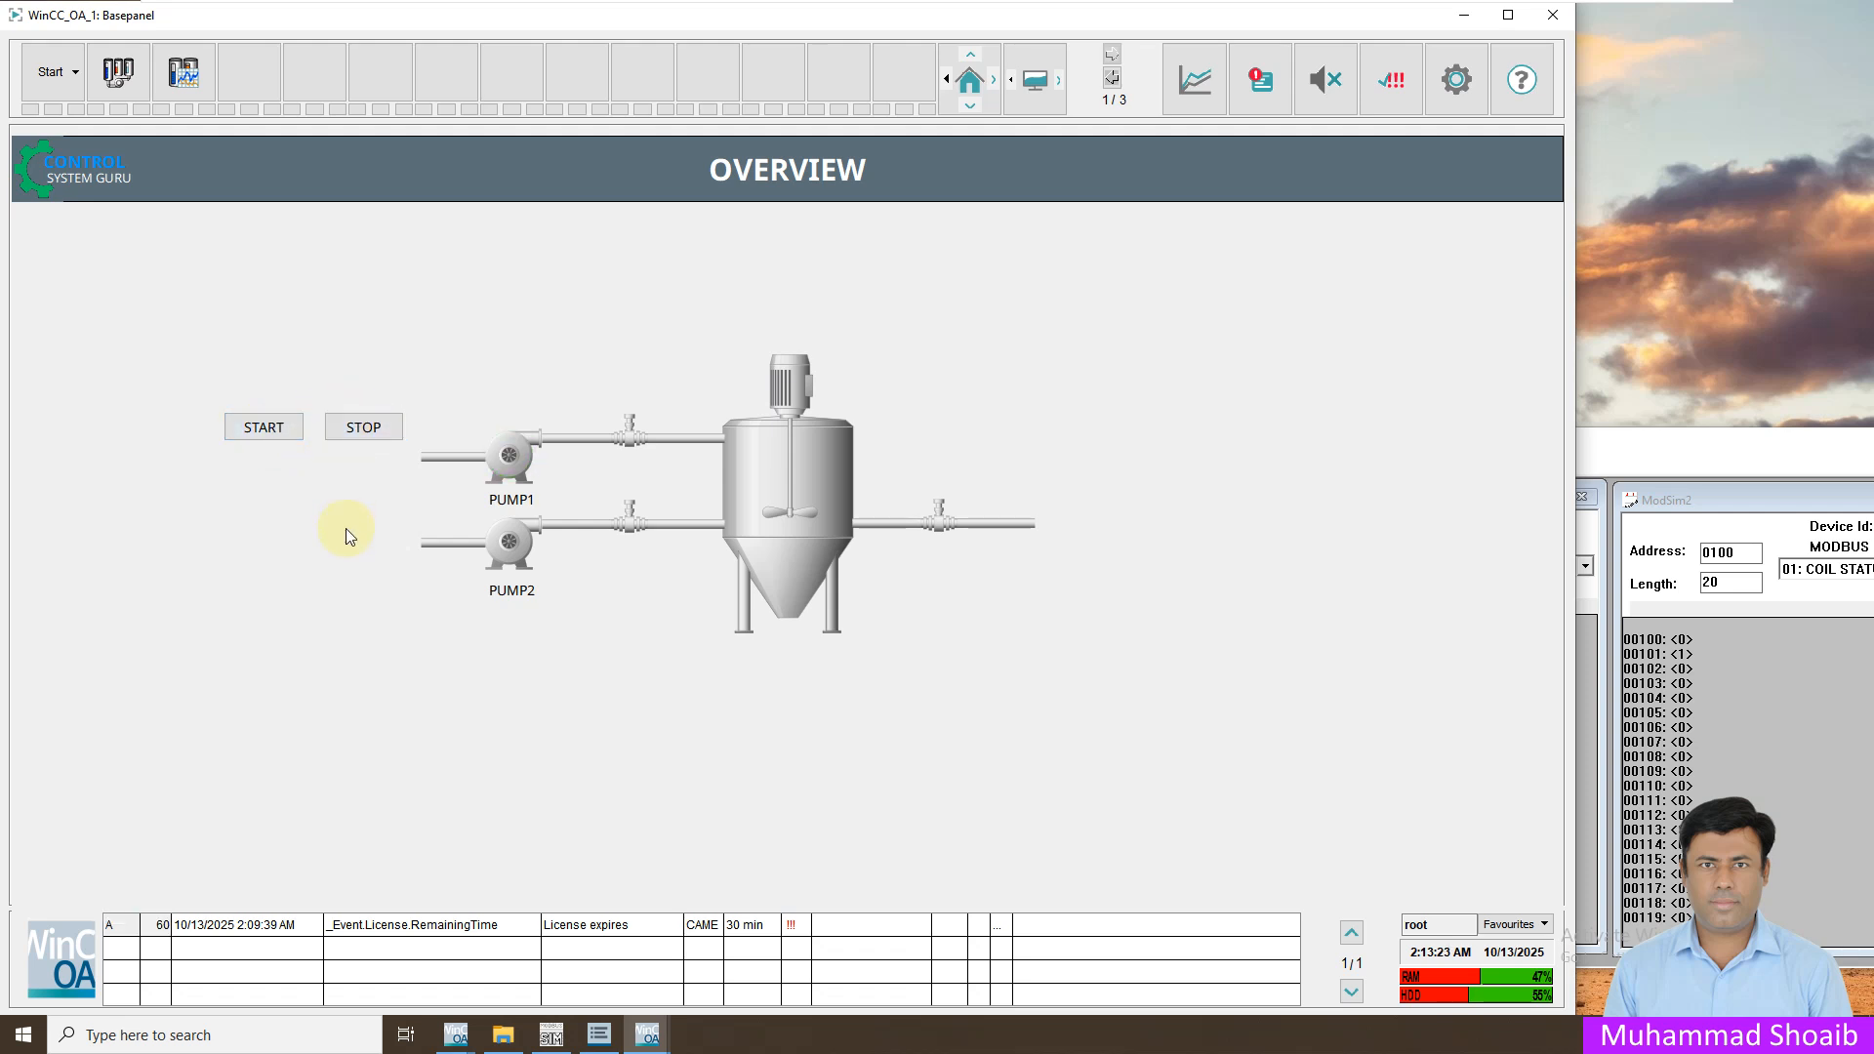